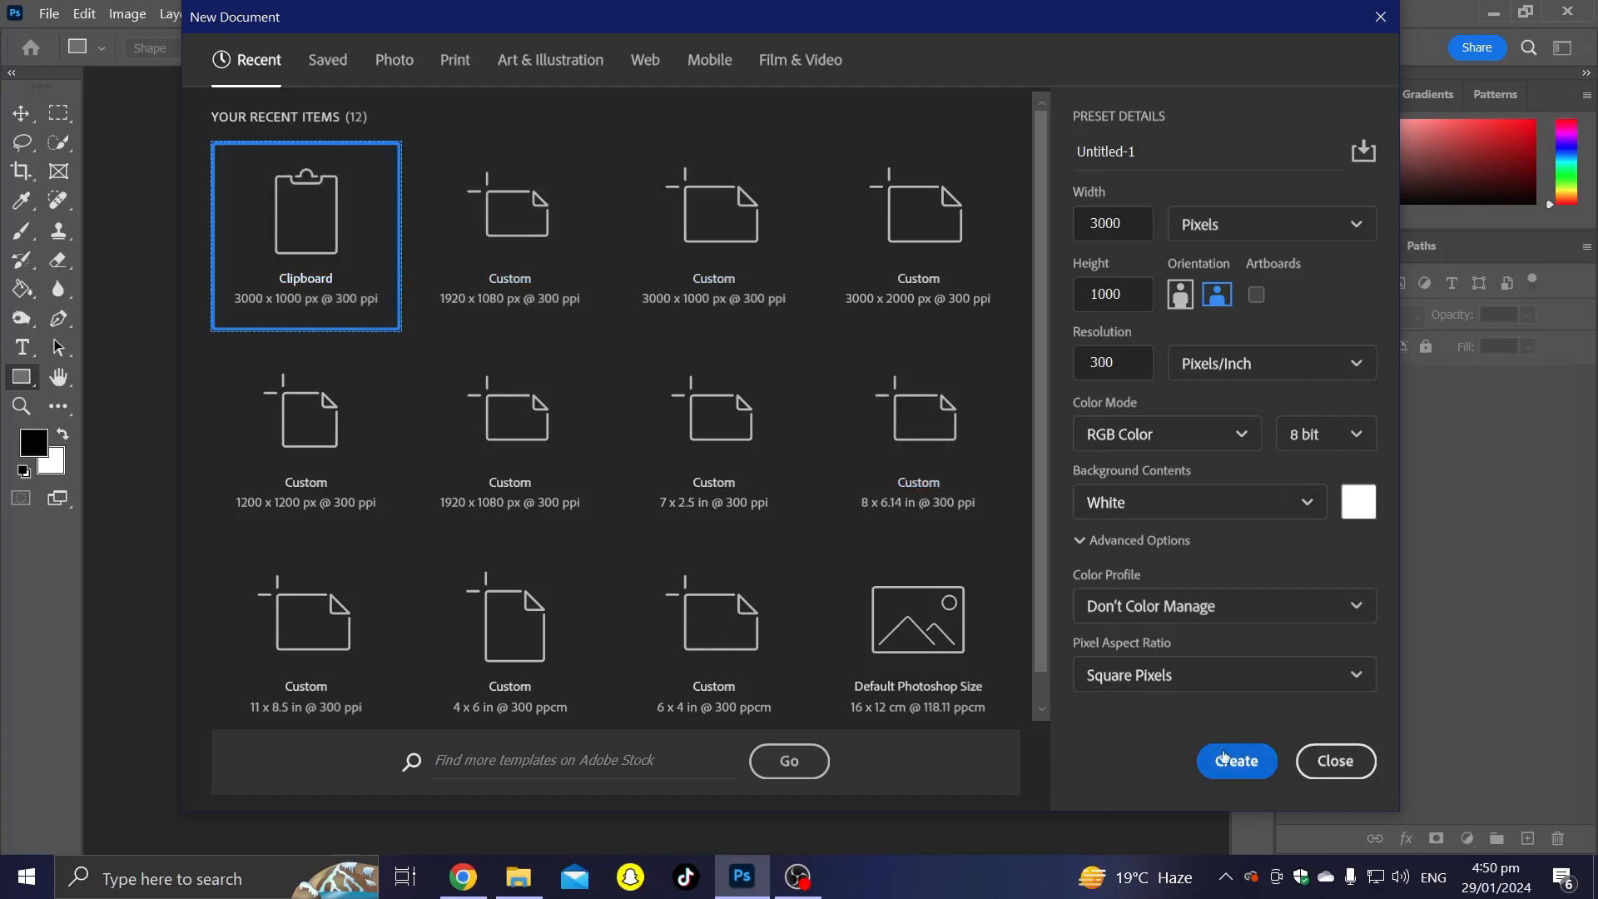
Step: Create a 3000 × 1000 px RGB document at 300 pixels/inch and cover its canvas with a rectangle about 3037 × 1045 px
scroll(379, 363, "up", 1)
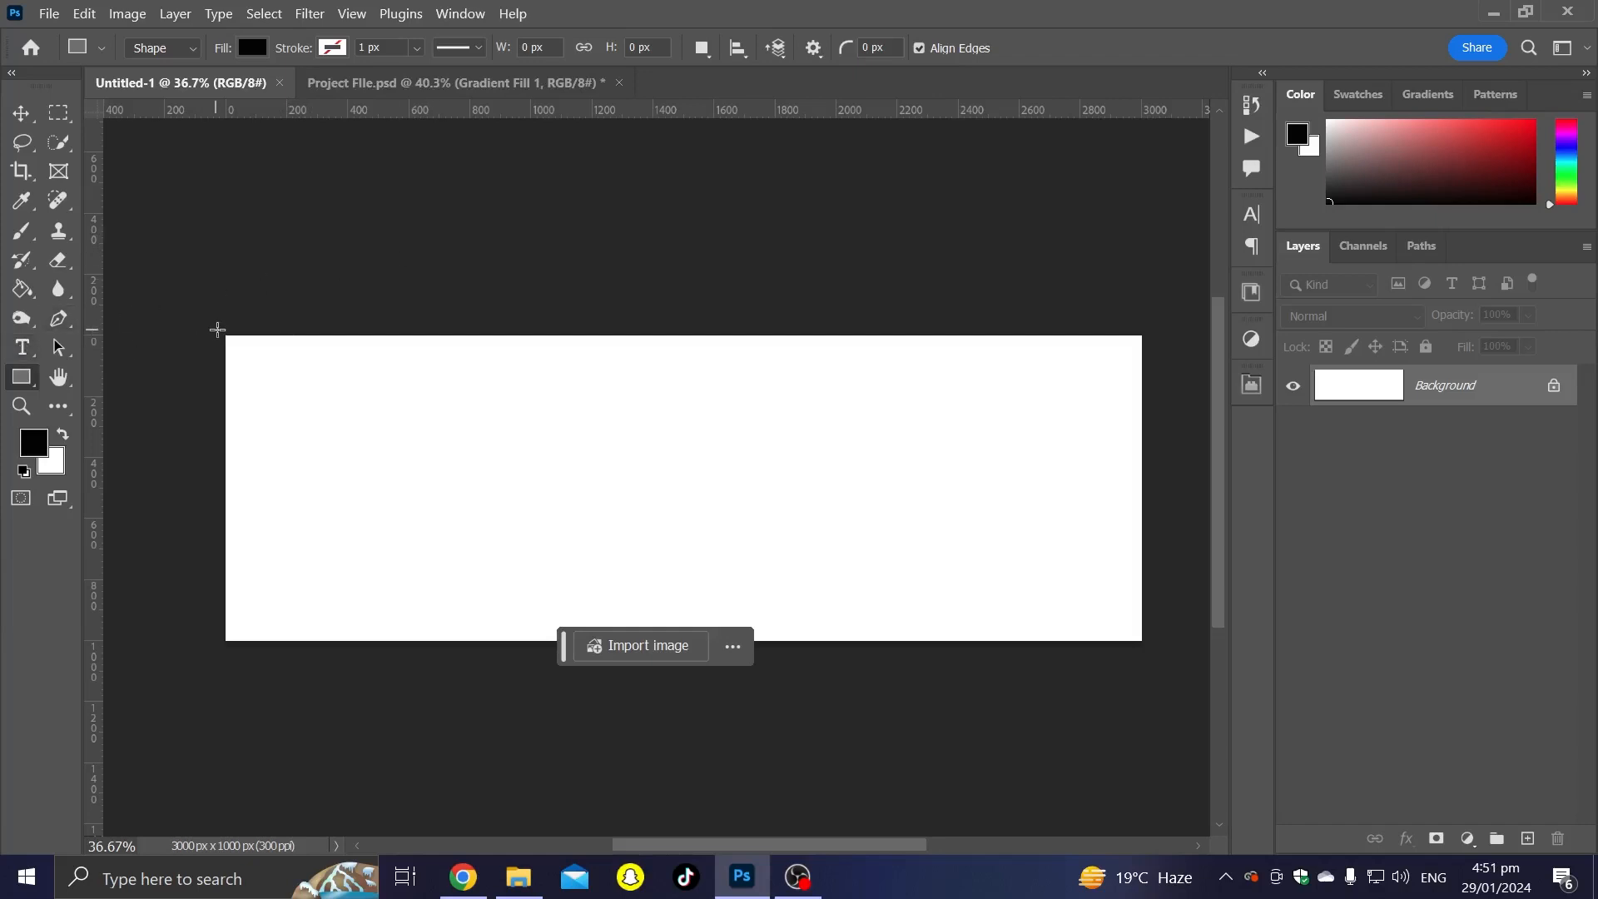
left_click_drag(217, 329, 1143, 648)
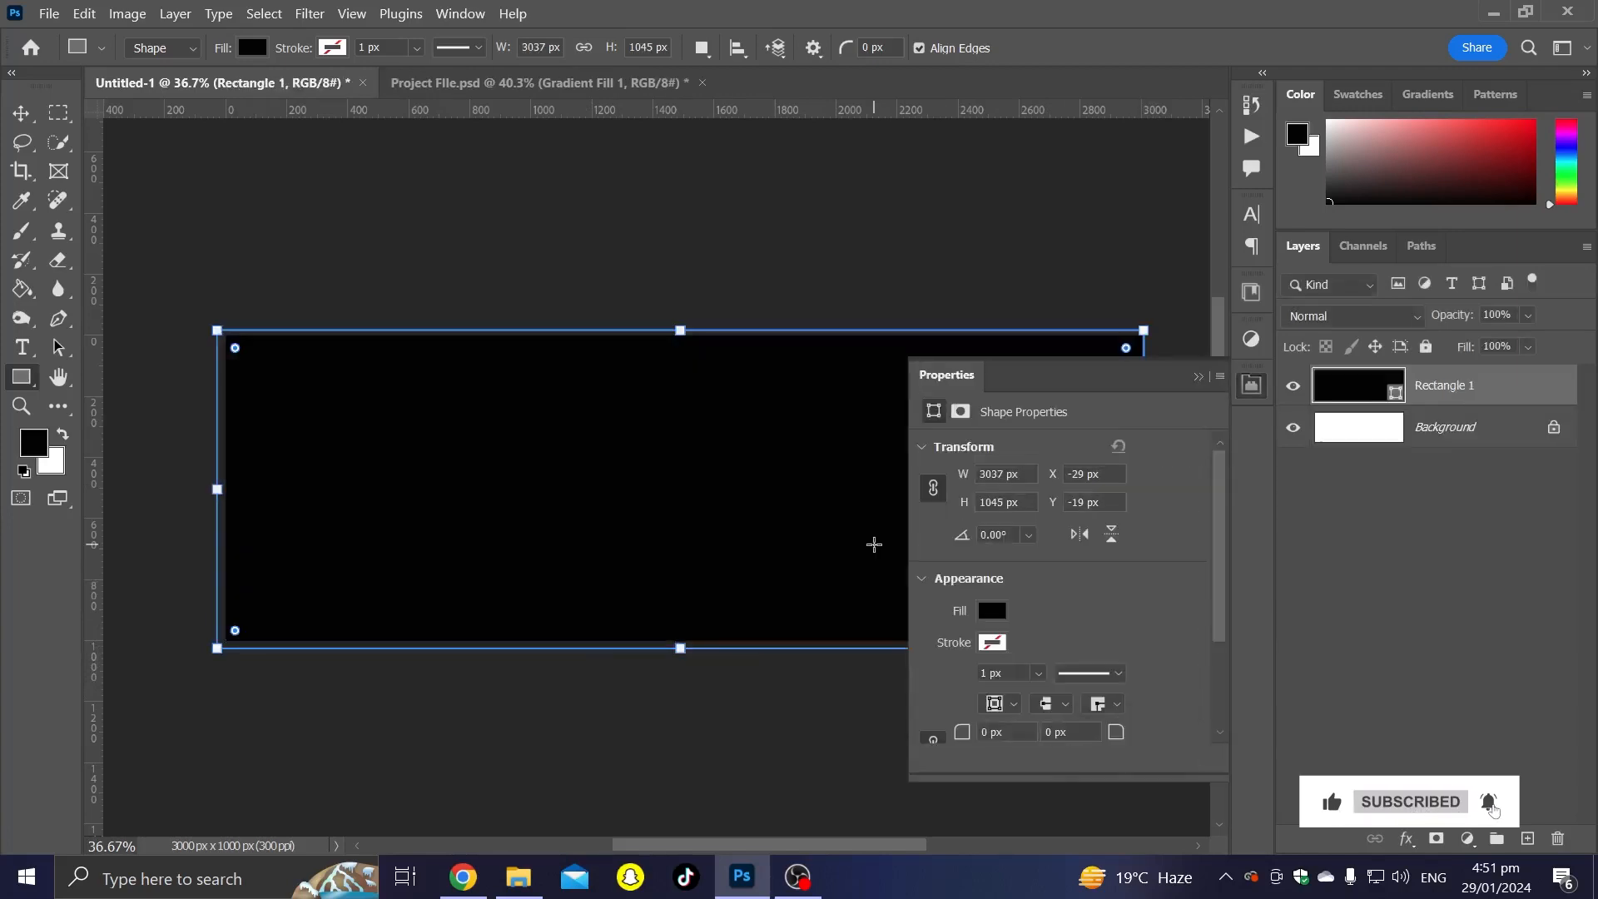
Step: Fill the canvas-covering rectangle with the dark blue-grey gradient and deselect its layer
left_click(252, 48)
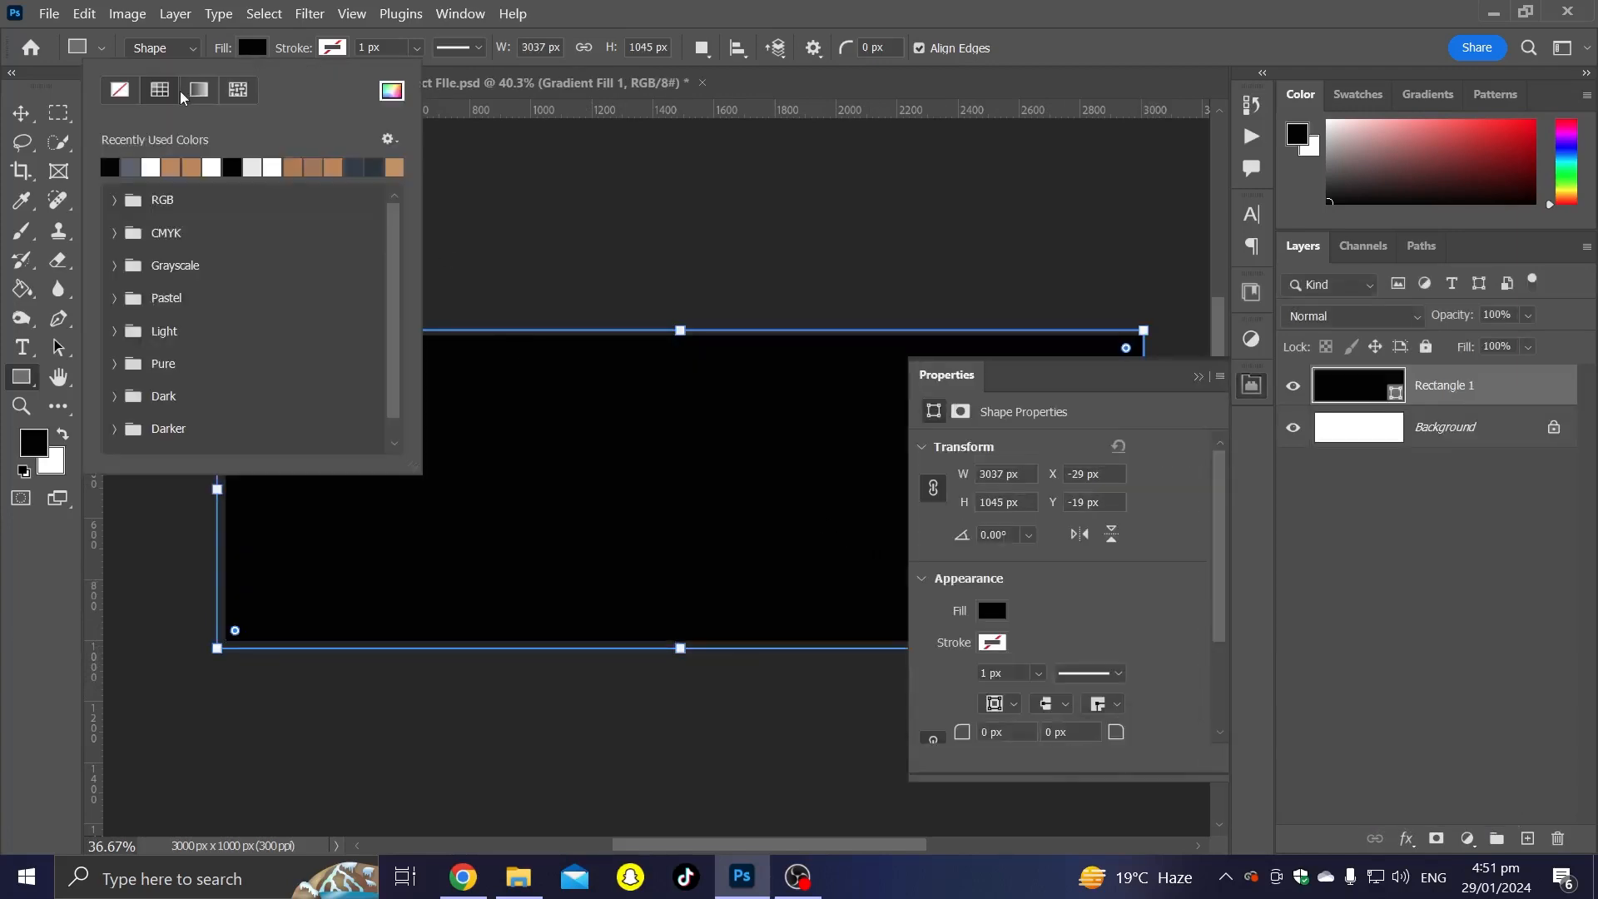
left_click(198, 91)
left_click(122, 168)
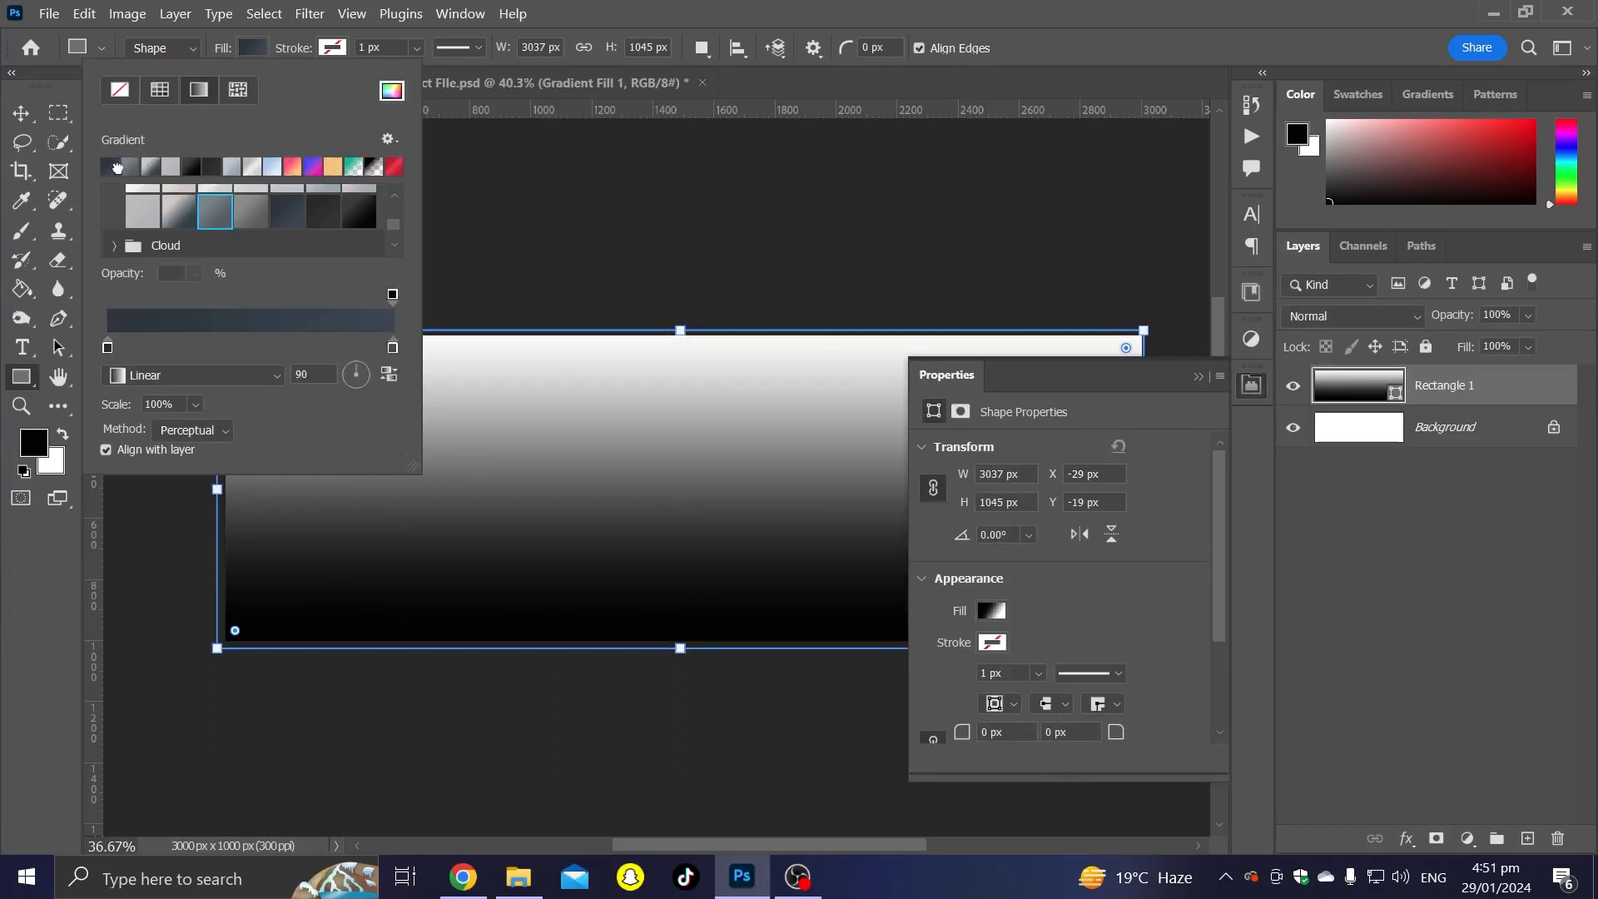
left_click(814, 7)
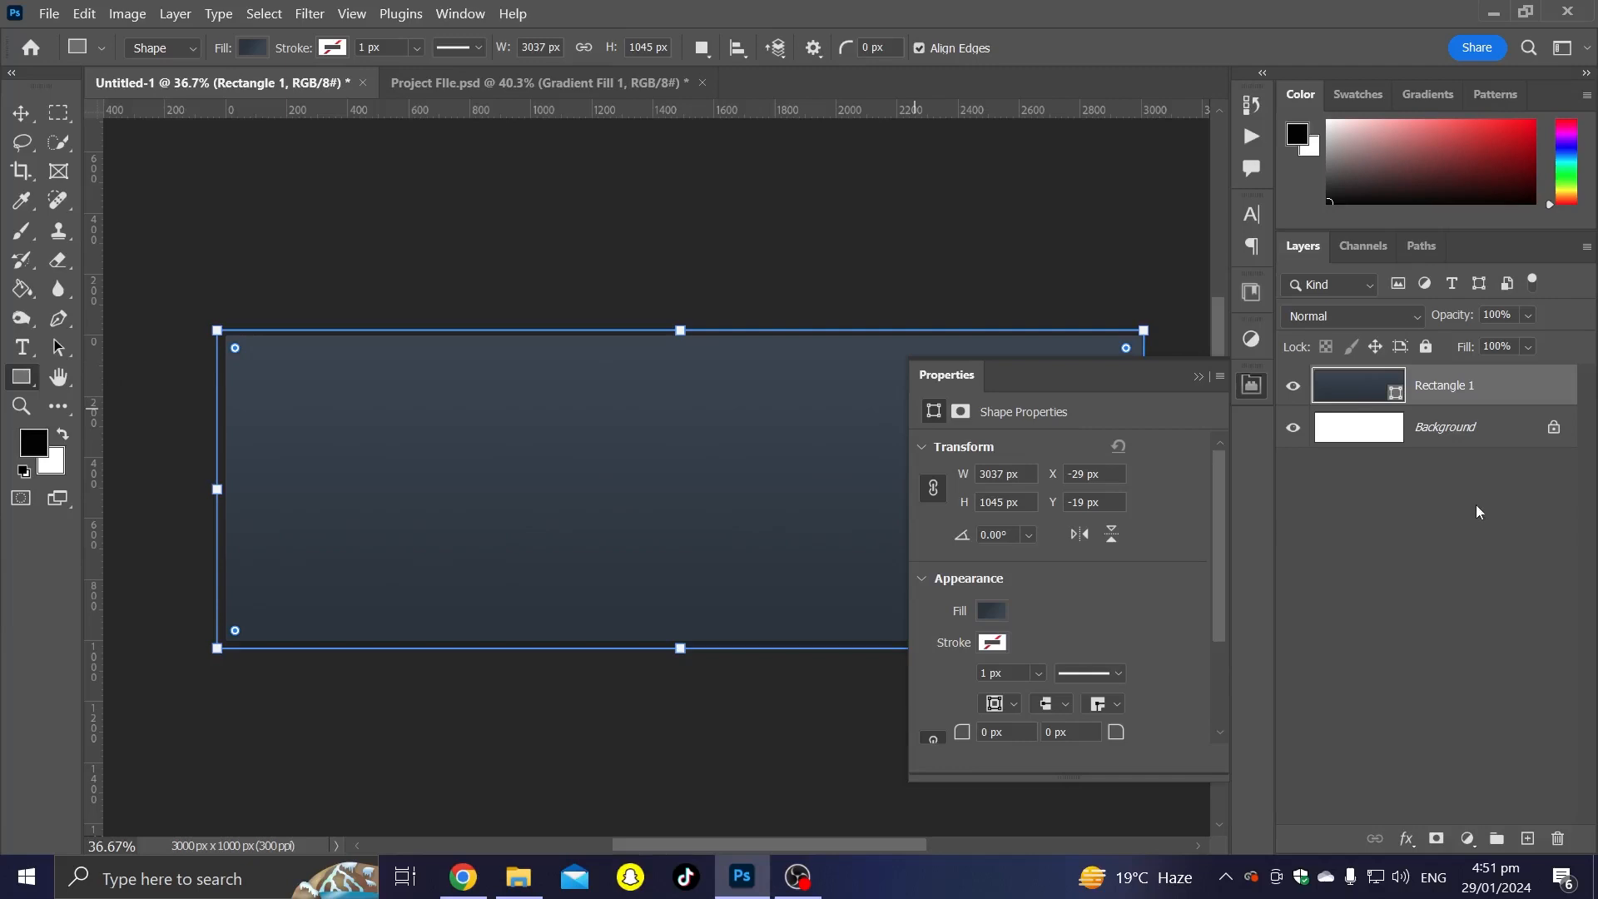
left_click(1478, 511)
Step: Set the angle of the background rectangle's linear gradient to 0 degrees
left_click(253, 47)
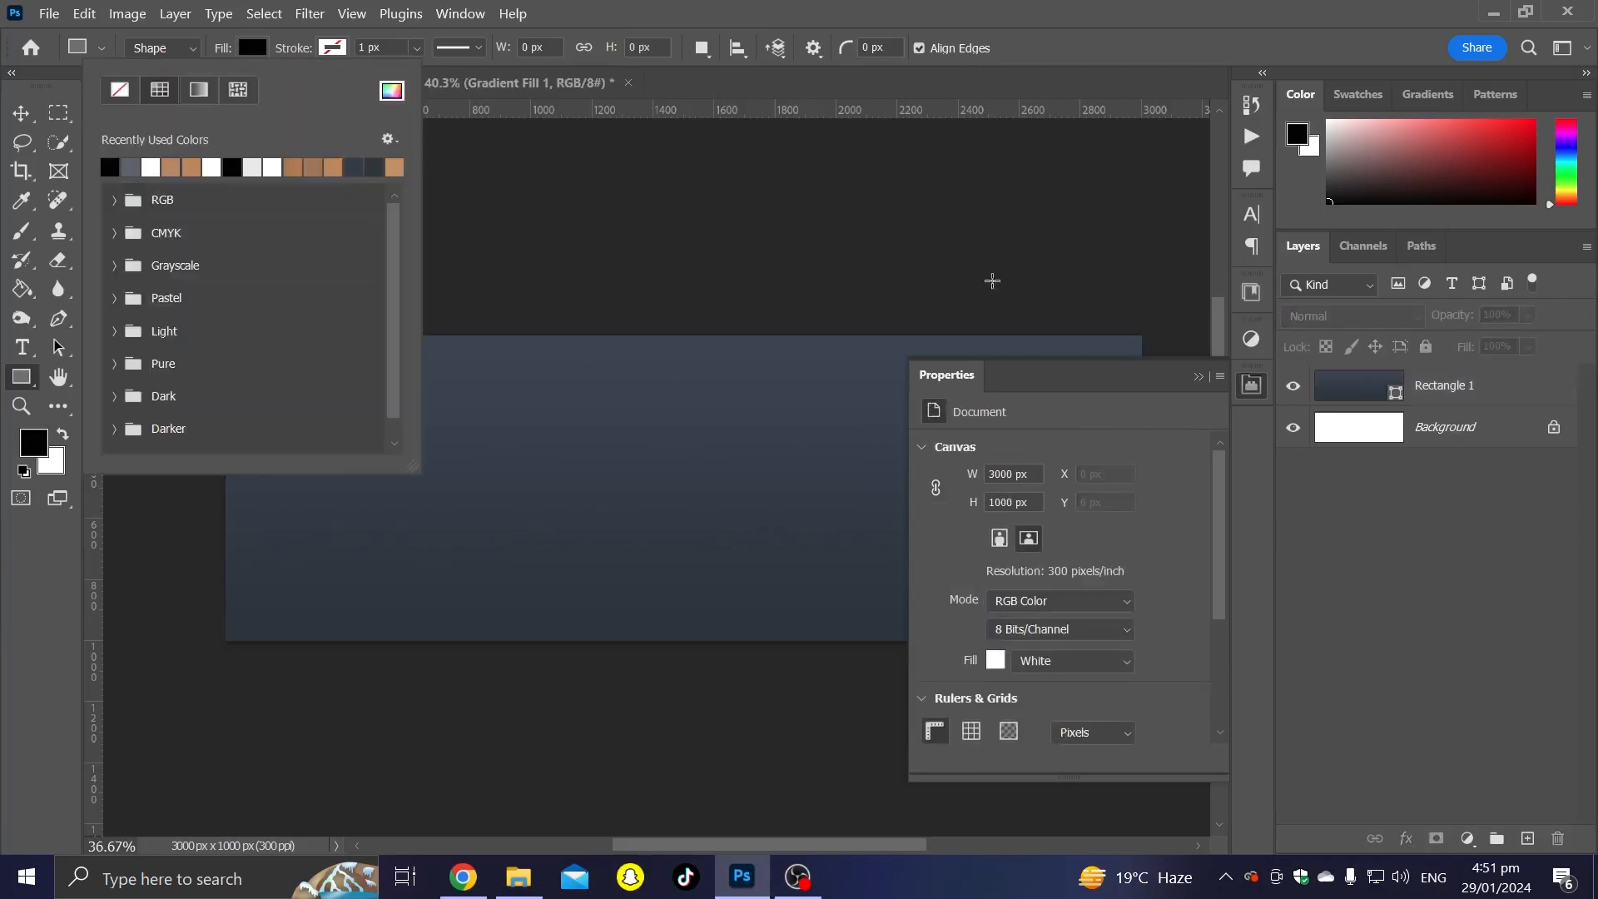
left_click(1459, 403)
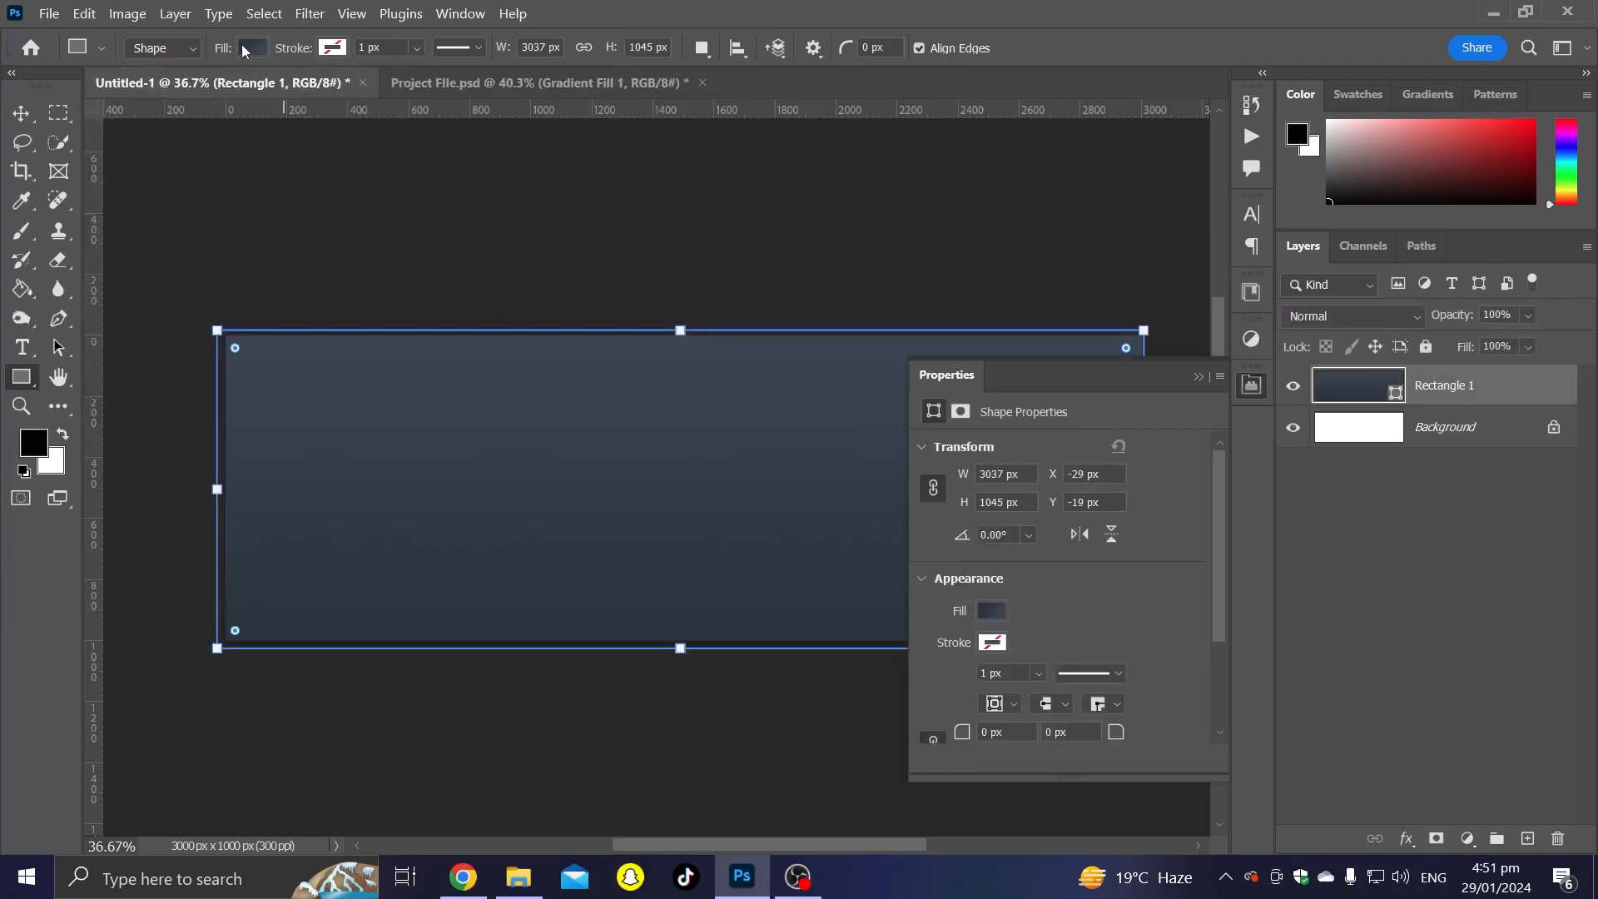
left_click(243, 47)
left_click_drag(492, 389, 507, 383)
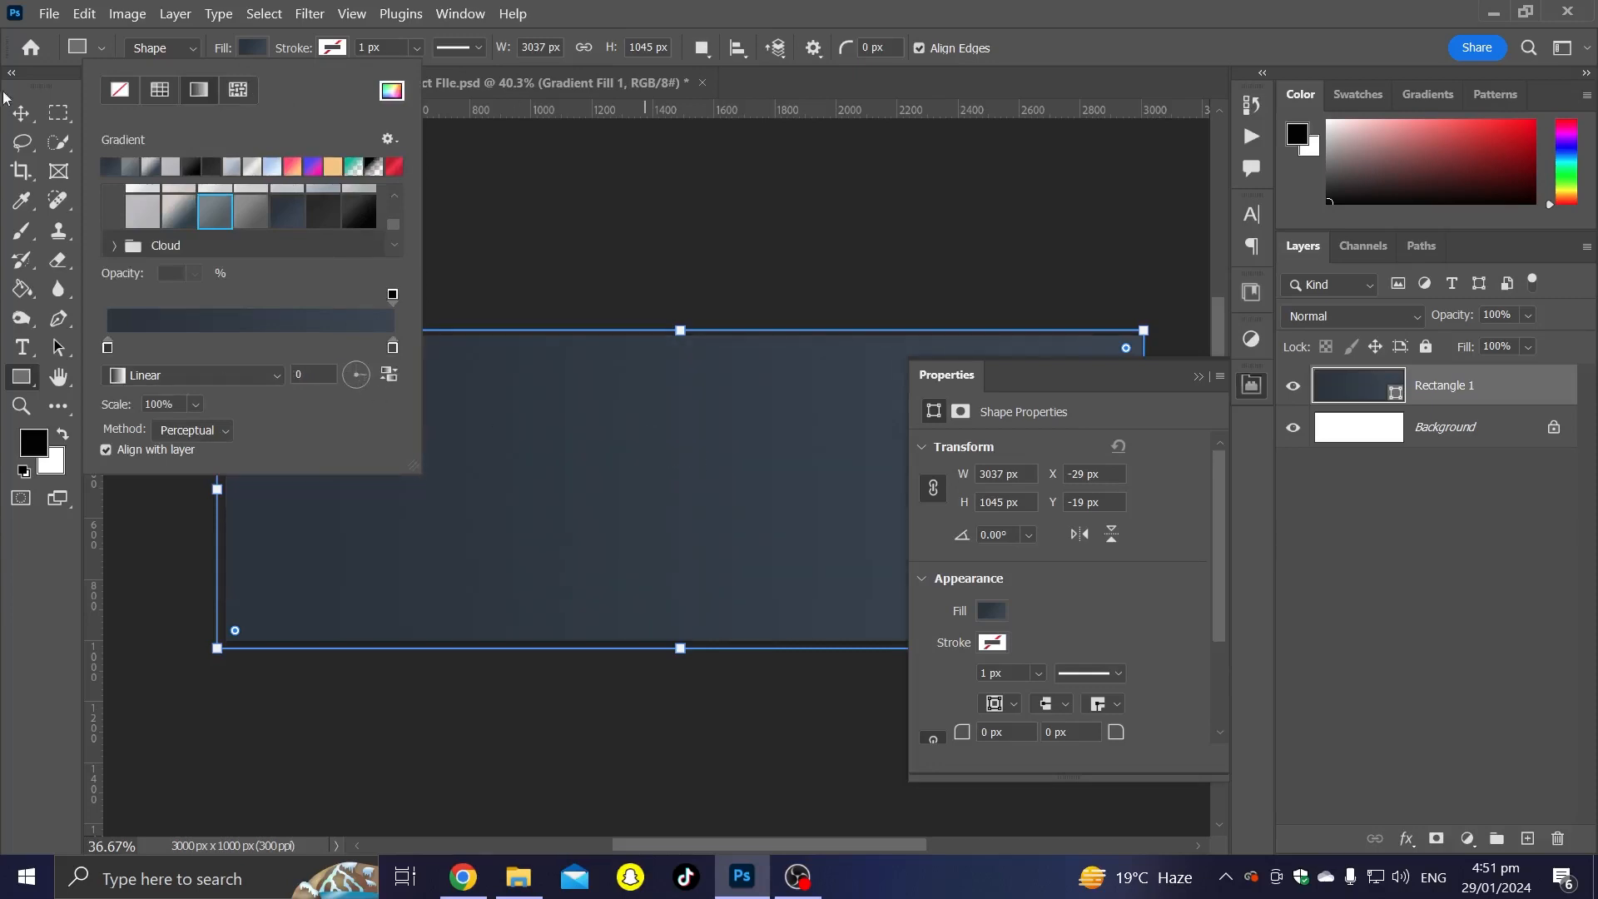
left_click(21, 115)
left_click(21, 115)
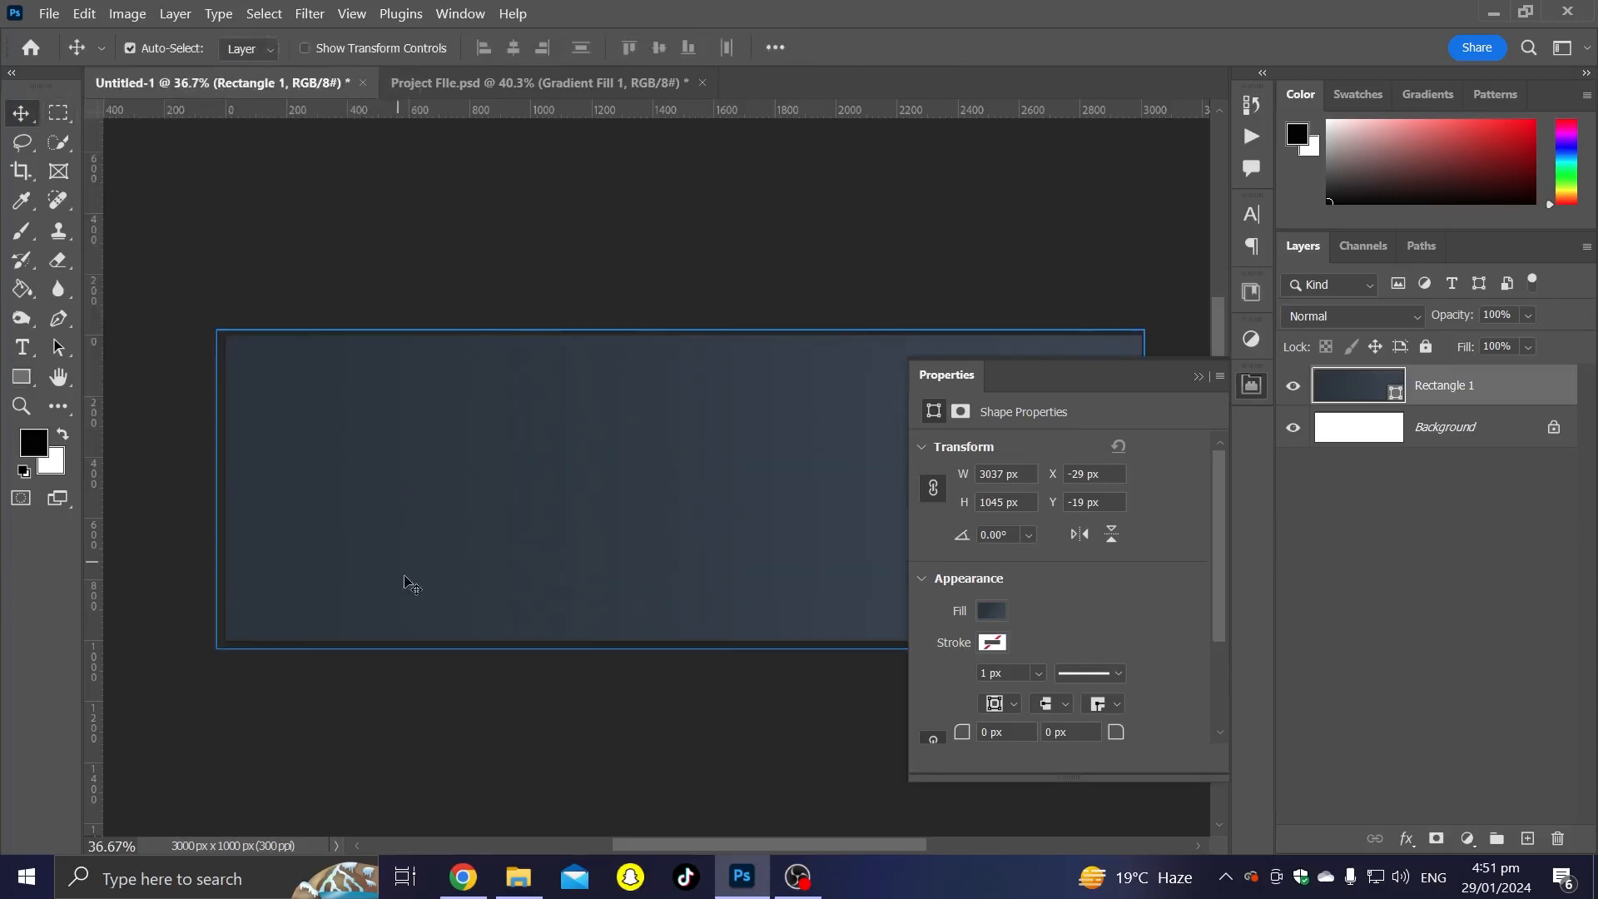
left_click(504, 731)
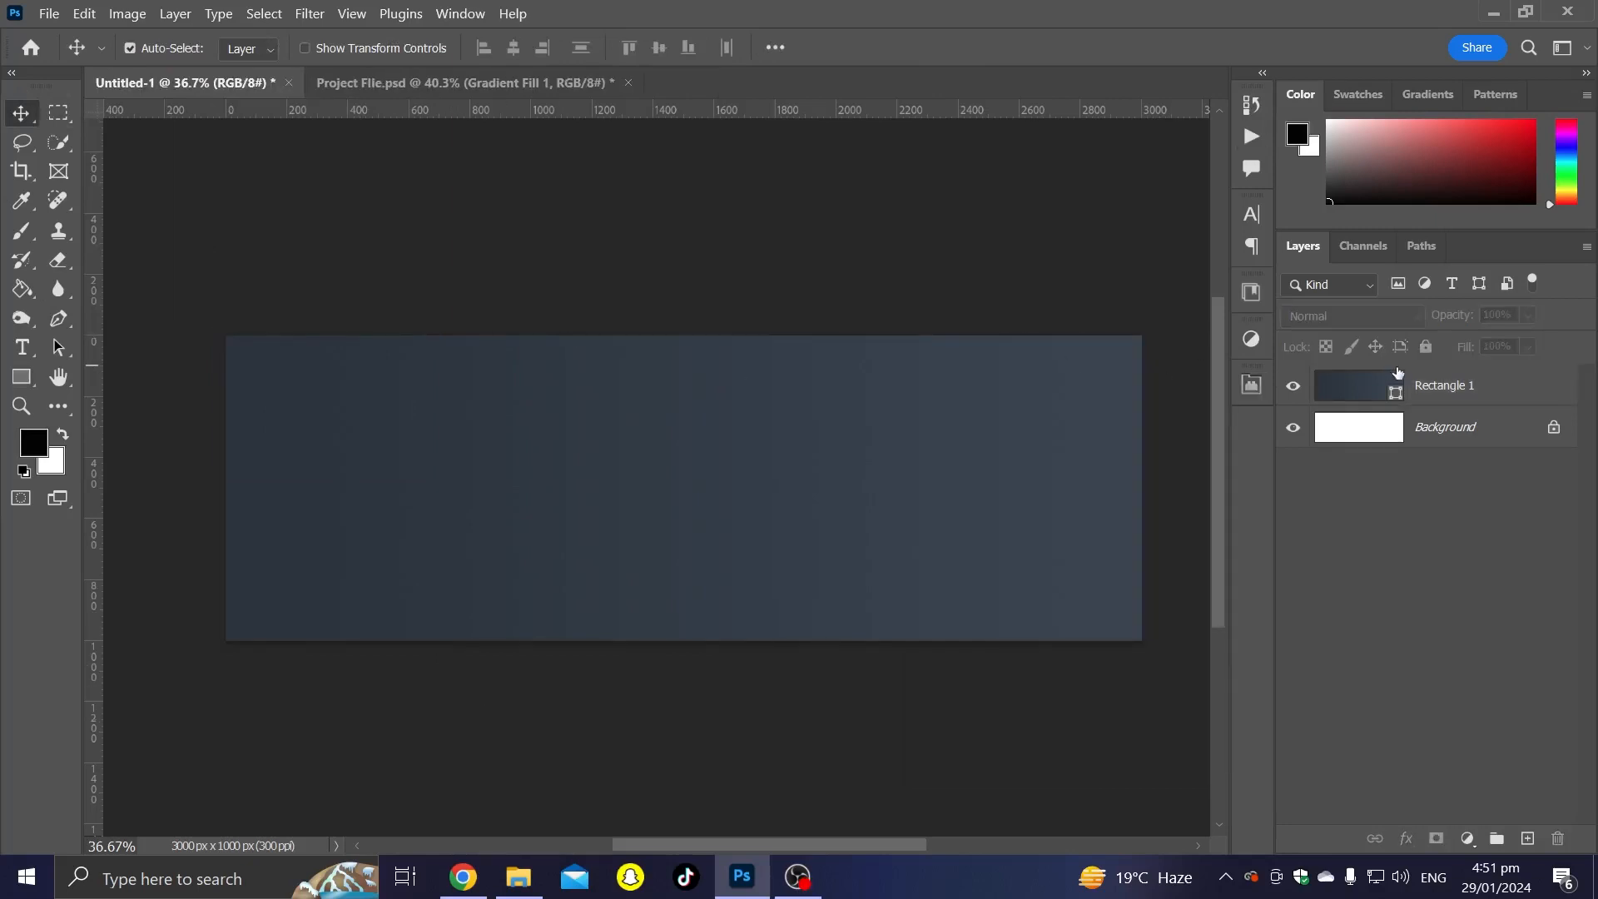
Step: Reverse the background rectangle's gradient fill
left_click(1362, 385)
double_click(1362, 384)
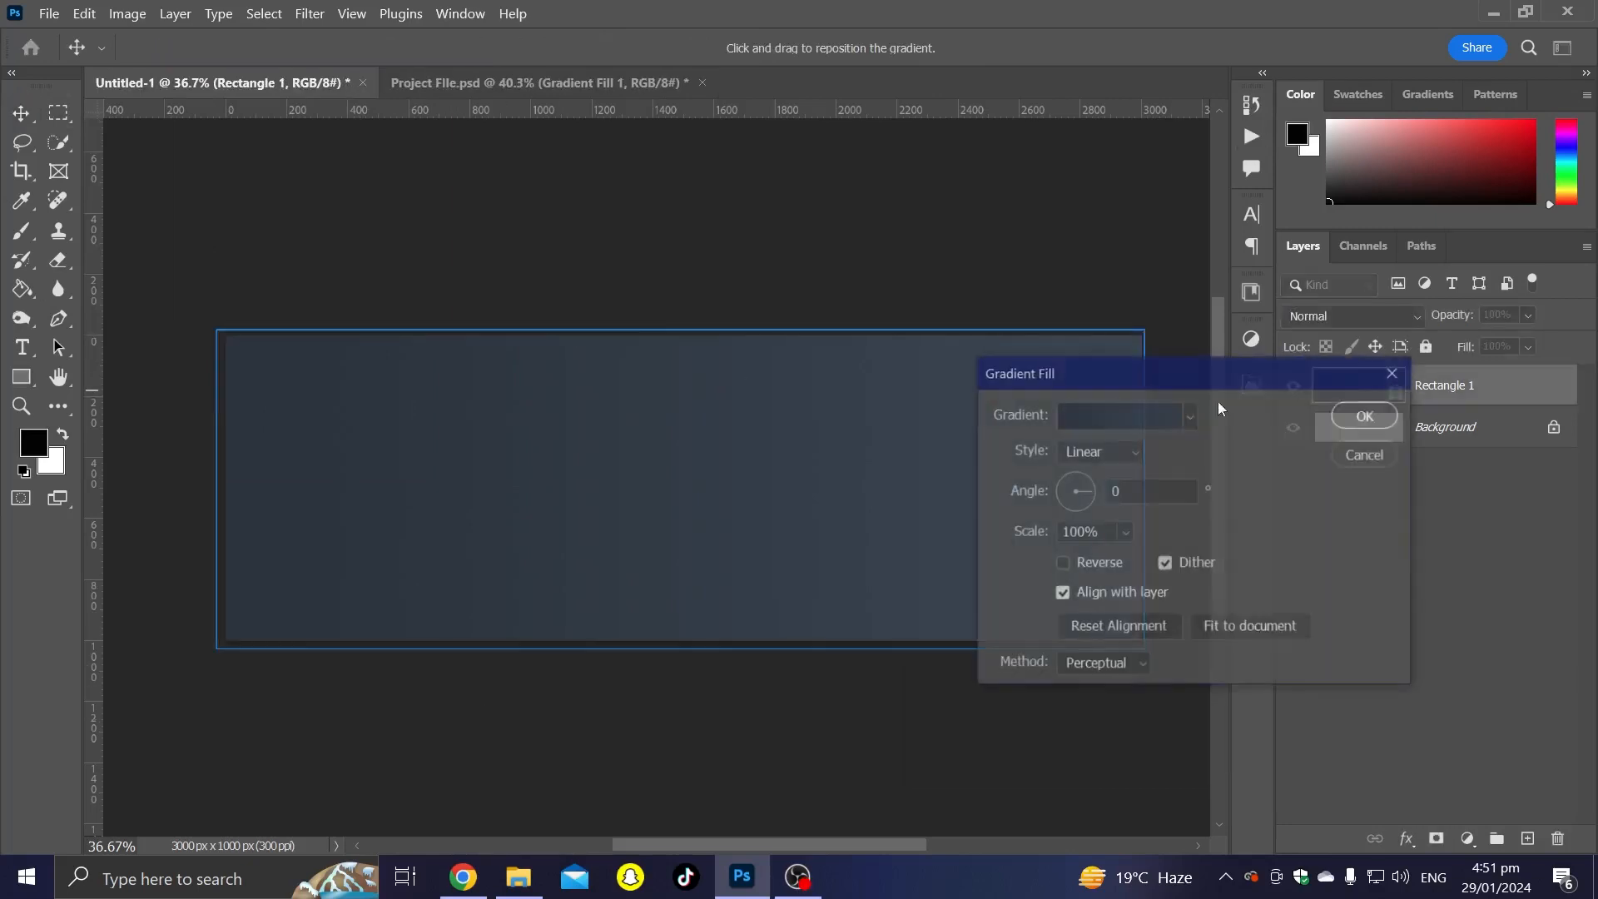
left_click(1096, 562)
left_click(1350, 417)
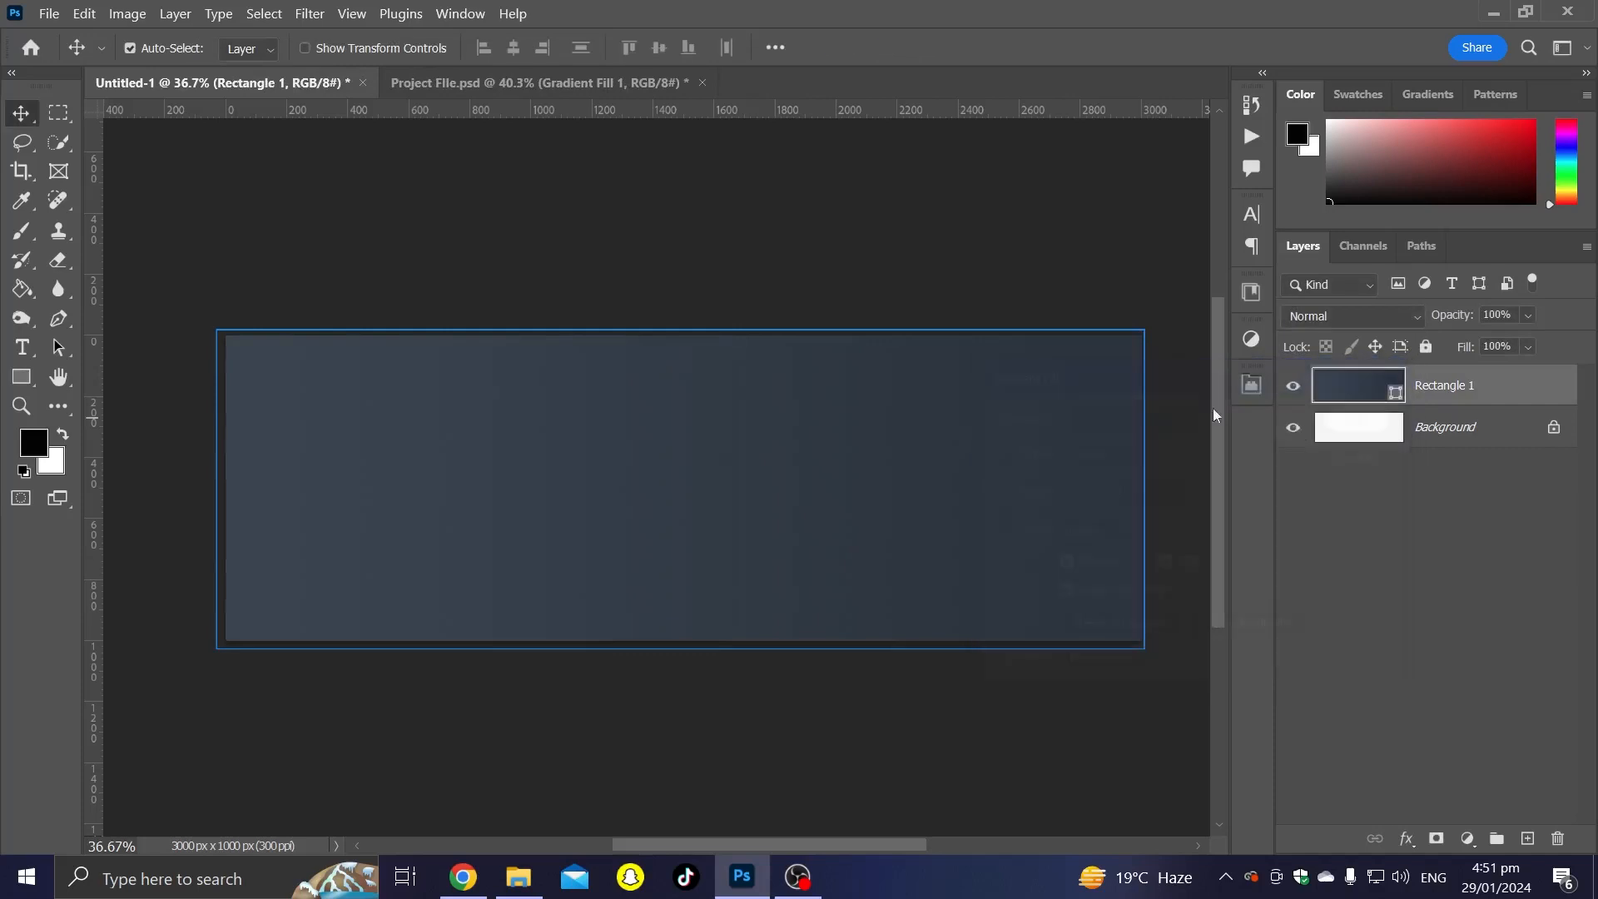
left_click(427, 231)
Step: Draw a tall black rectangle about 699 × 1696 px across the right half of the banner, extending past its upper and lower edges
left_click(21, 376)
left_click_drag(756, 299, 968, 817)
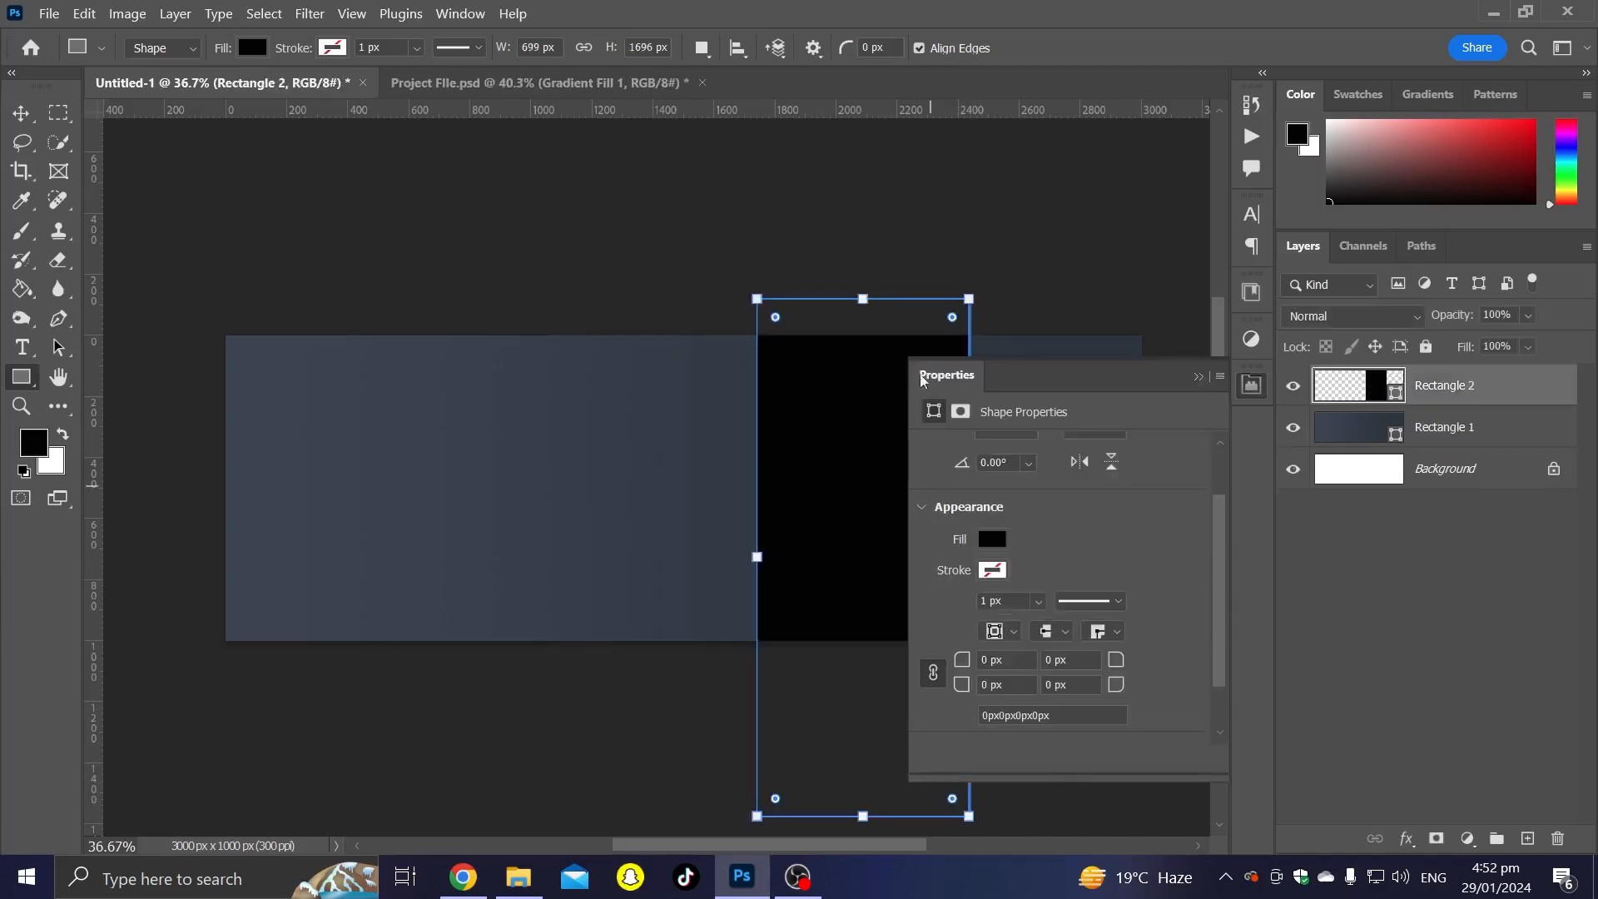
mouse_move(983, 259)
left_mouse_down()
mouse_move(966, 247)
mouse_move(984, 247)
mouse_move(985, 285)
mouse_move(980, 232)
left_mouse_up()
key("ctrl+z")
Step: Rotate the black rectangle to about 26° and scale it to about 91% width and 107% height as a slanted band crossing the banner
key("ctrl+t")
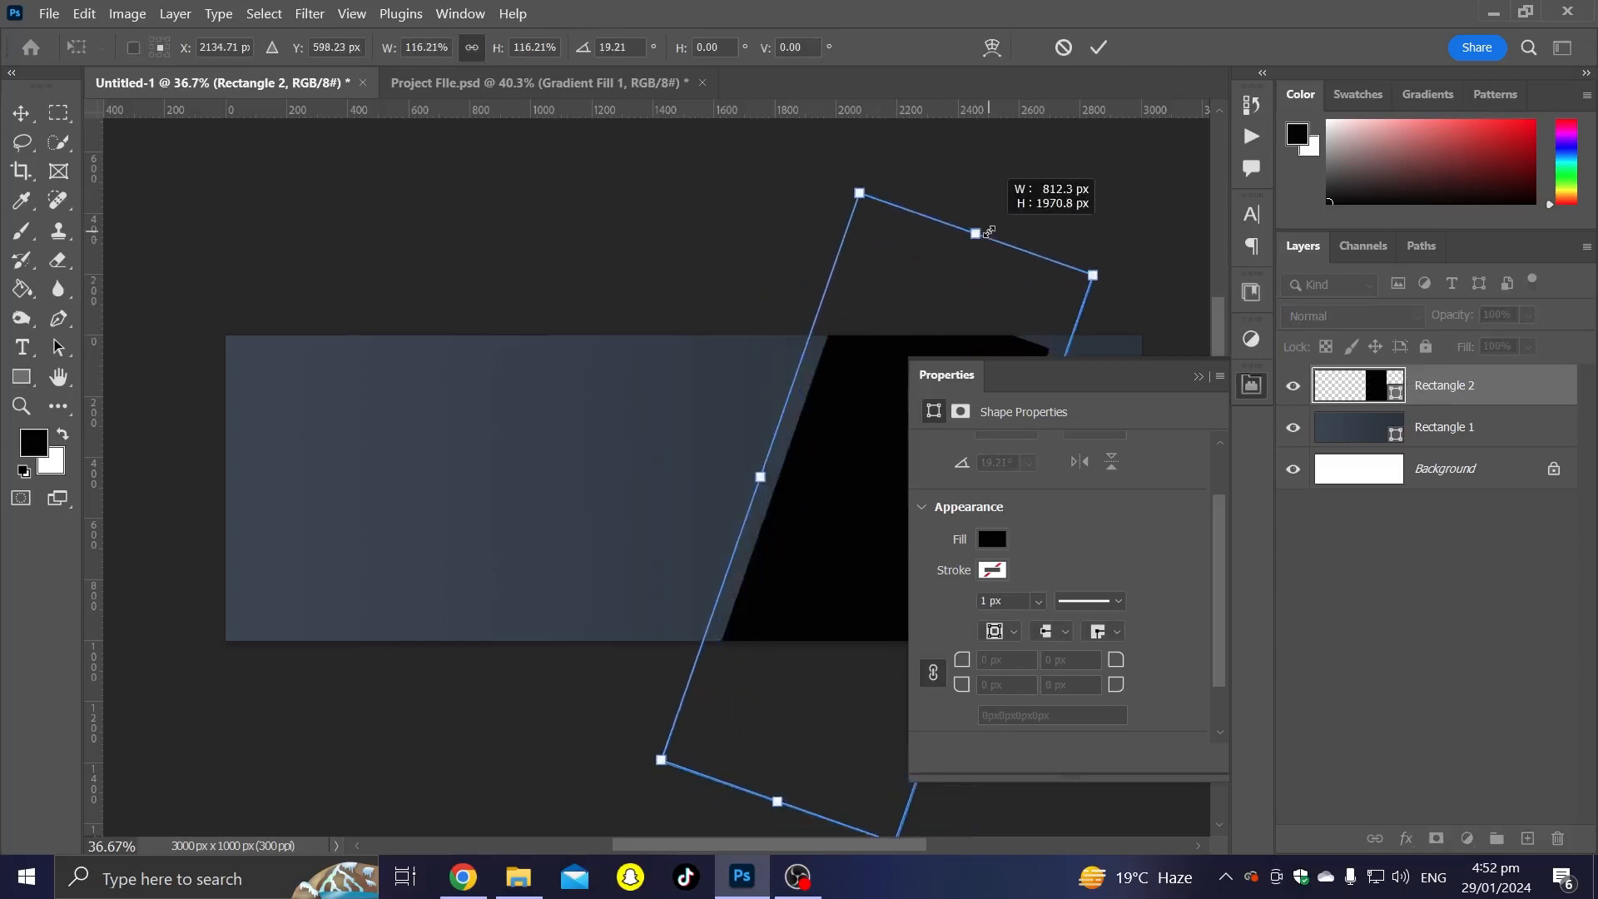
scroll(988, 237, "down", 3)
scroll(833, 368, "down", 4)
left_click_drag(824, 366, 676, 315)
scroll(686, 478, "up", 2)
left_click_drag(690, 485, 656, 485)
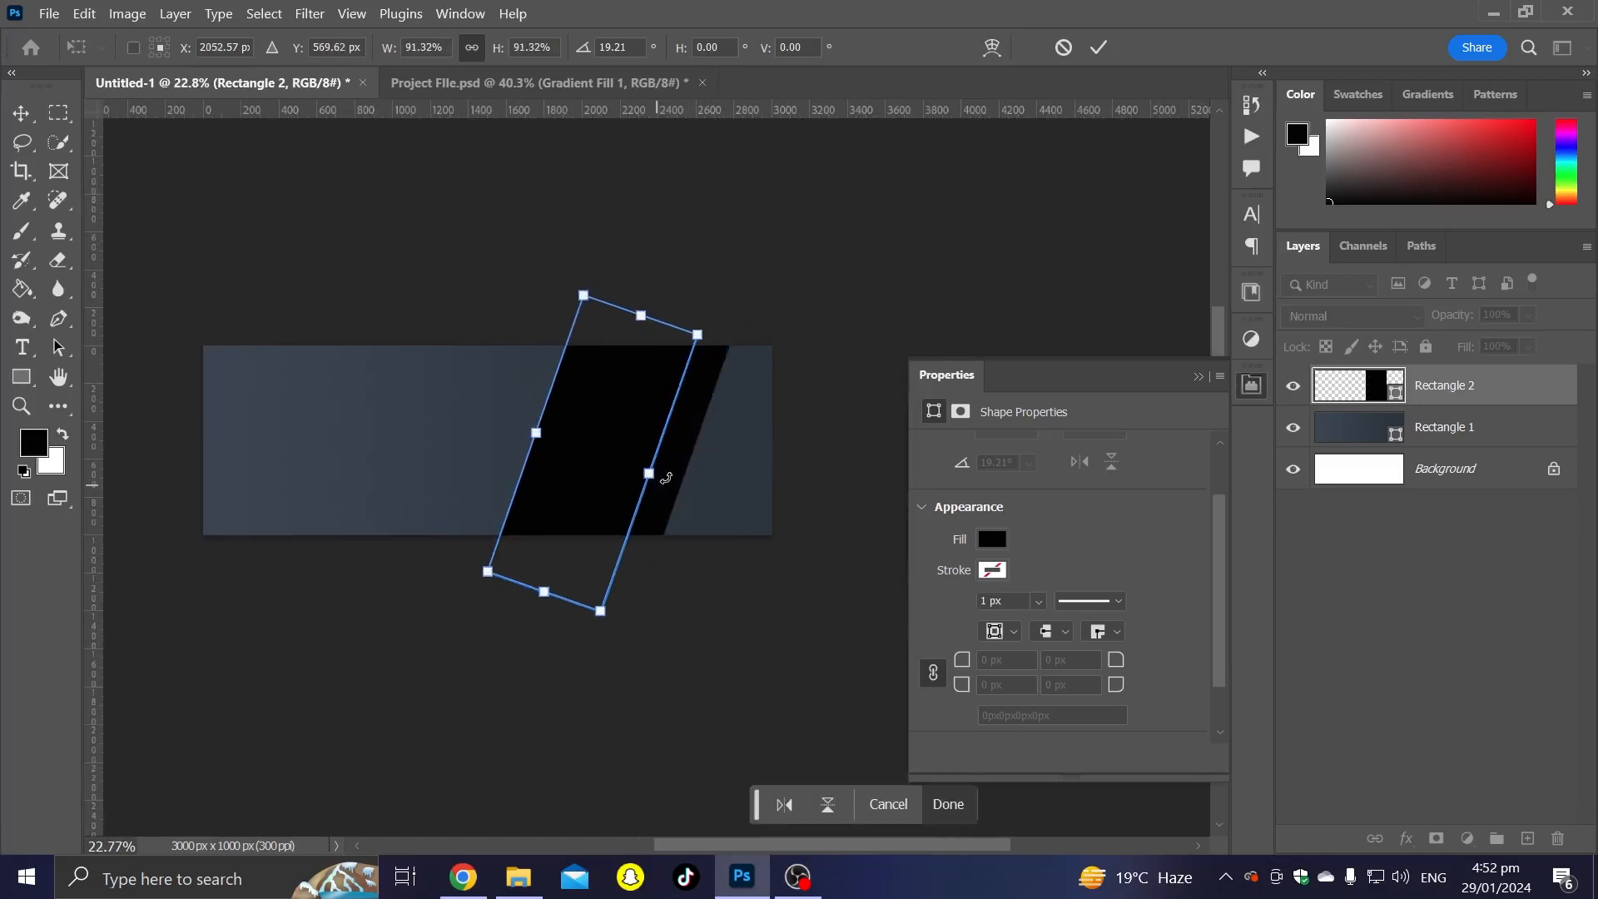
scroll(658, 379, "up", 1)
left_click_drag(655, 298, 793, 240)
scroll(602, 478, "up", 1)
left_click_drag(602, 478, 743, 499)
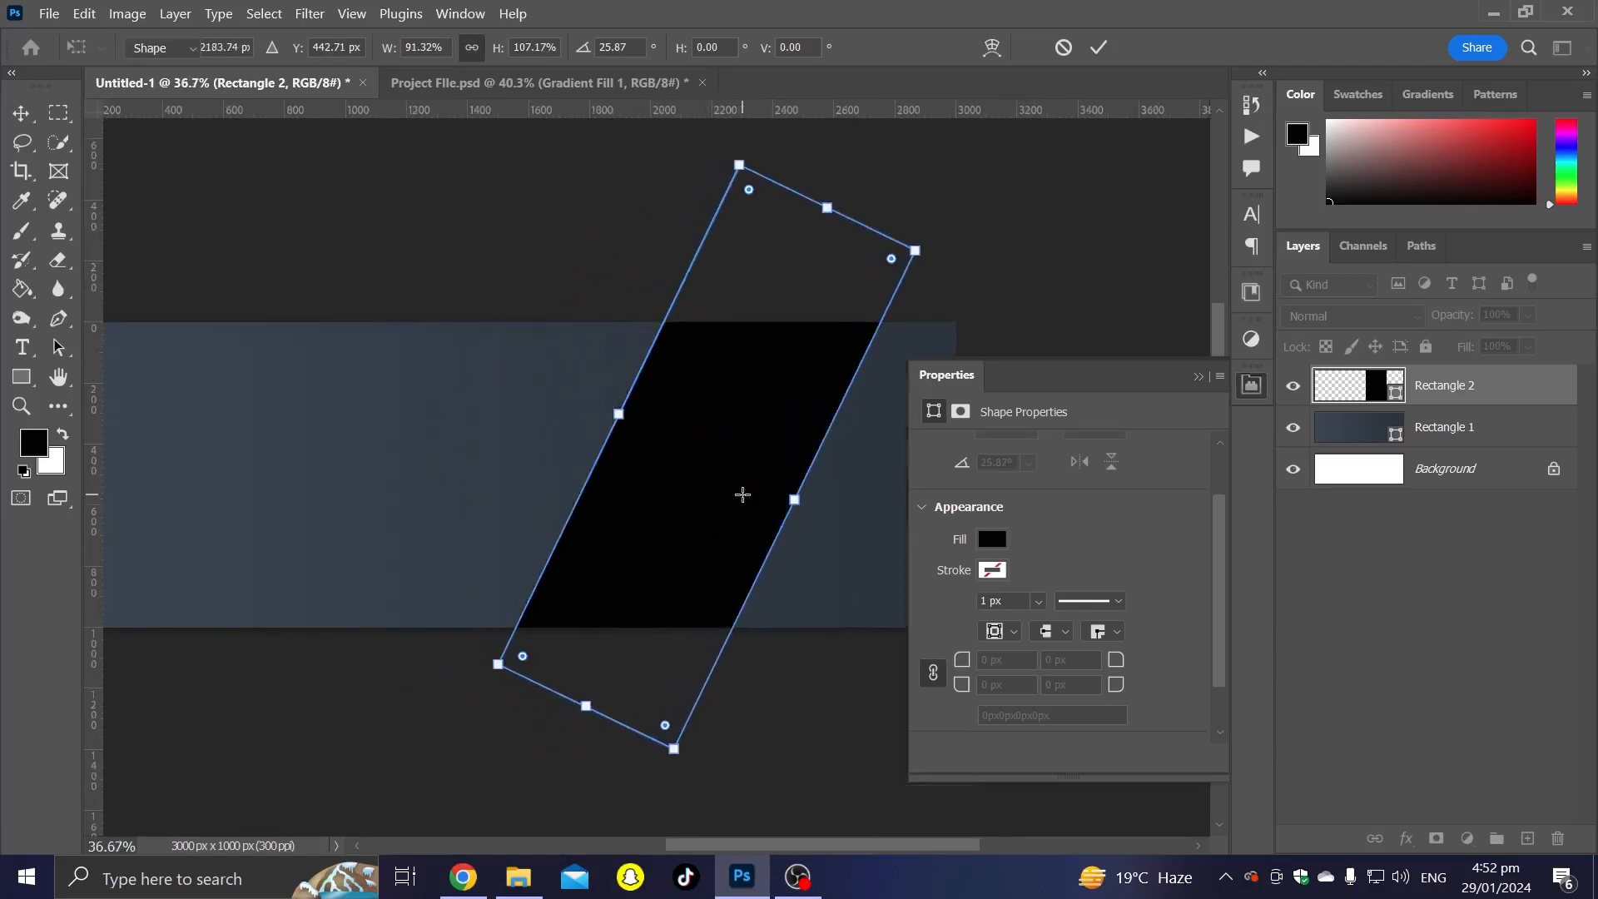
key("Return")
left_click(23, 111)
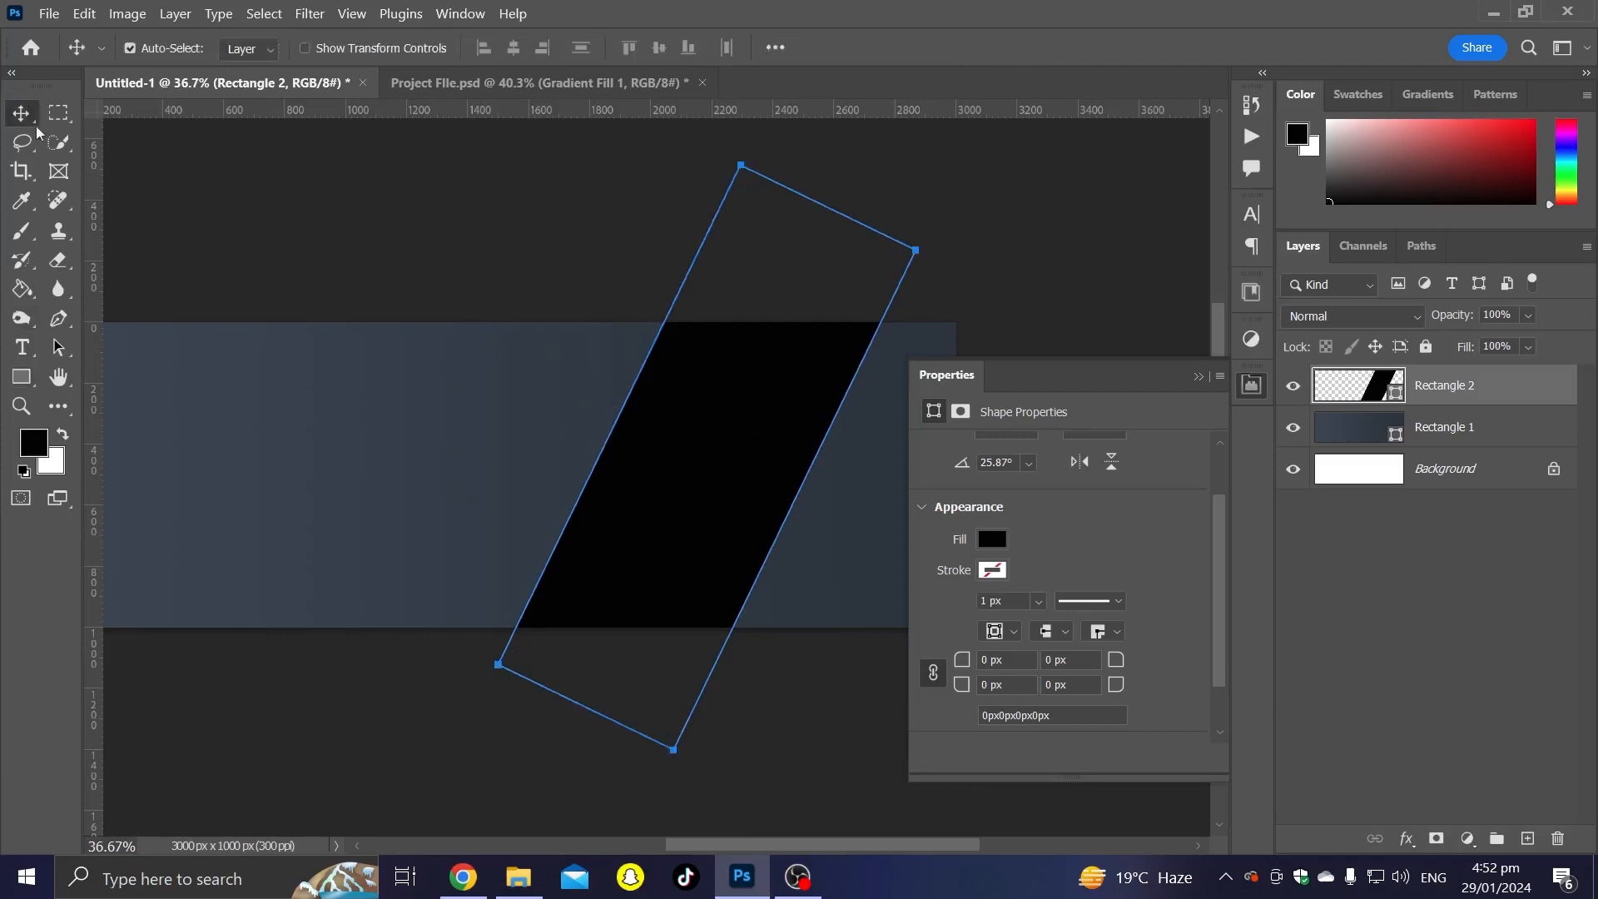
left_click(375, 688)
key("ctrl+0")
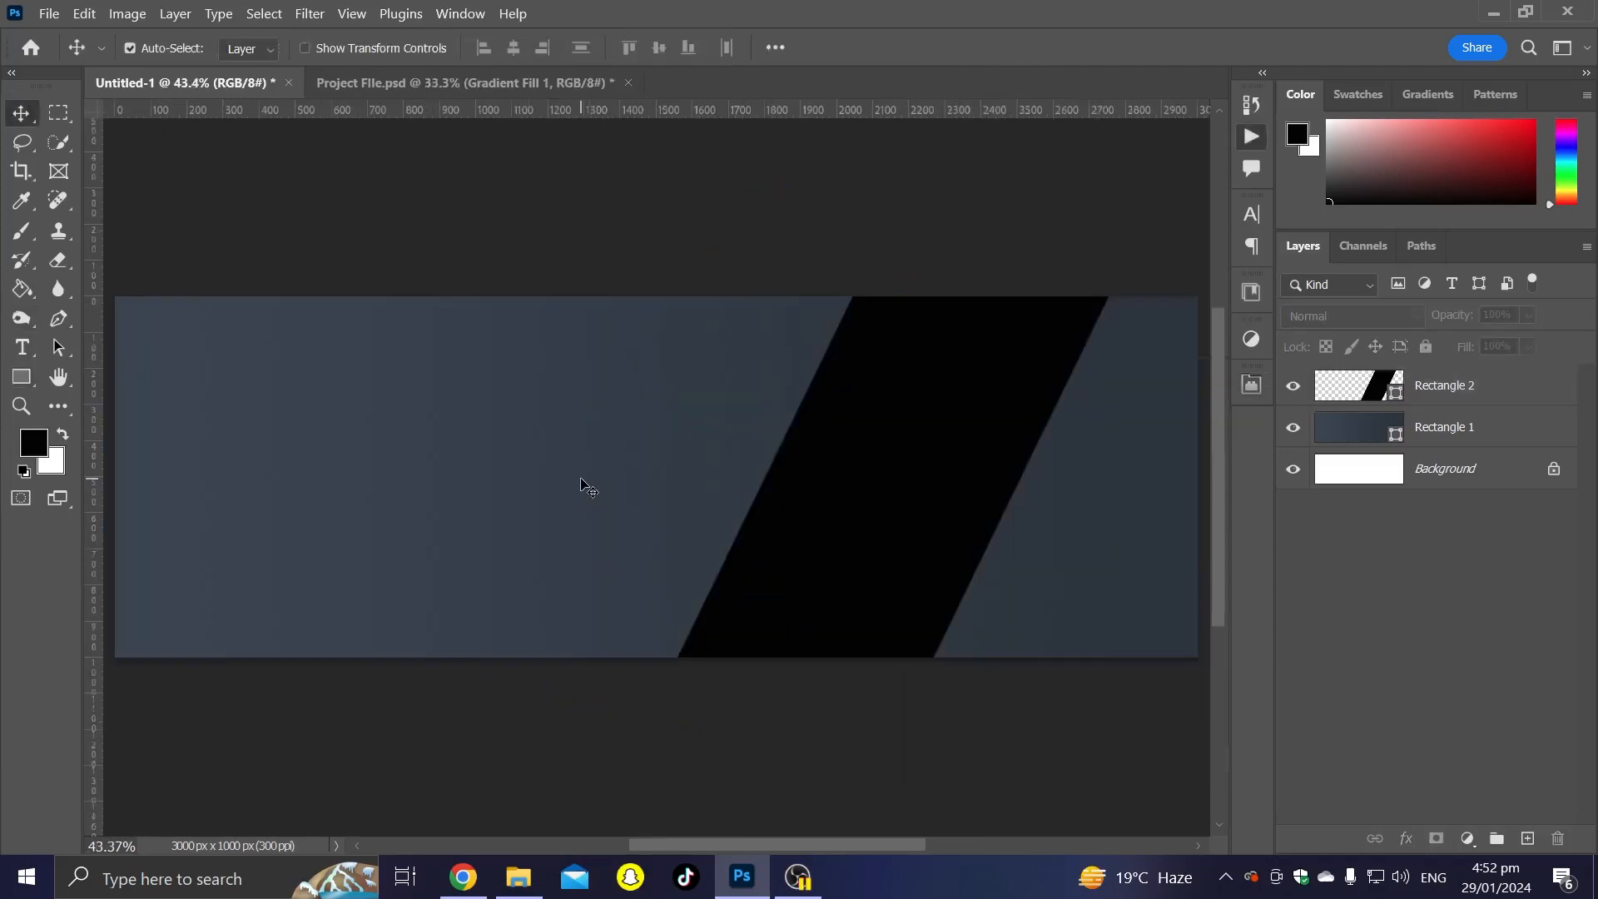
Step: Open the studio portrait photo of the woman in the black hat and select her with the Quick Selection tool
left_click(515, 872)
left_click_drag(1181, 300, 741, 88)
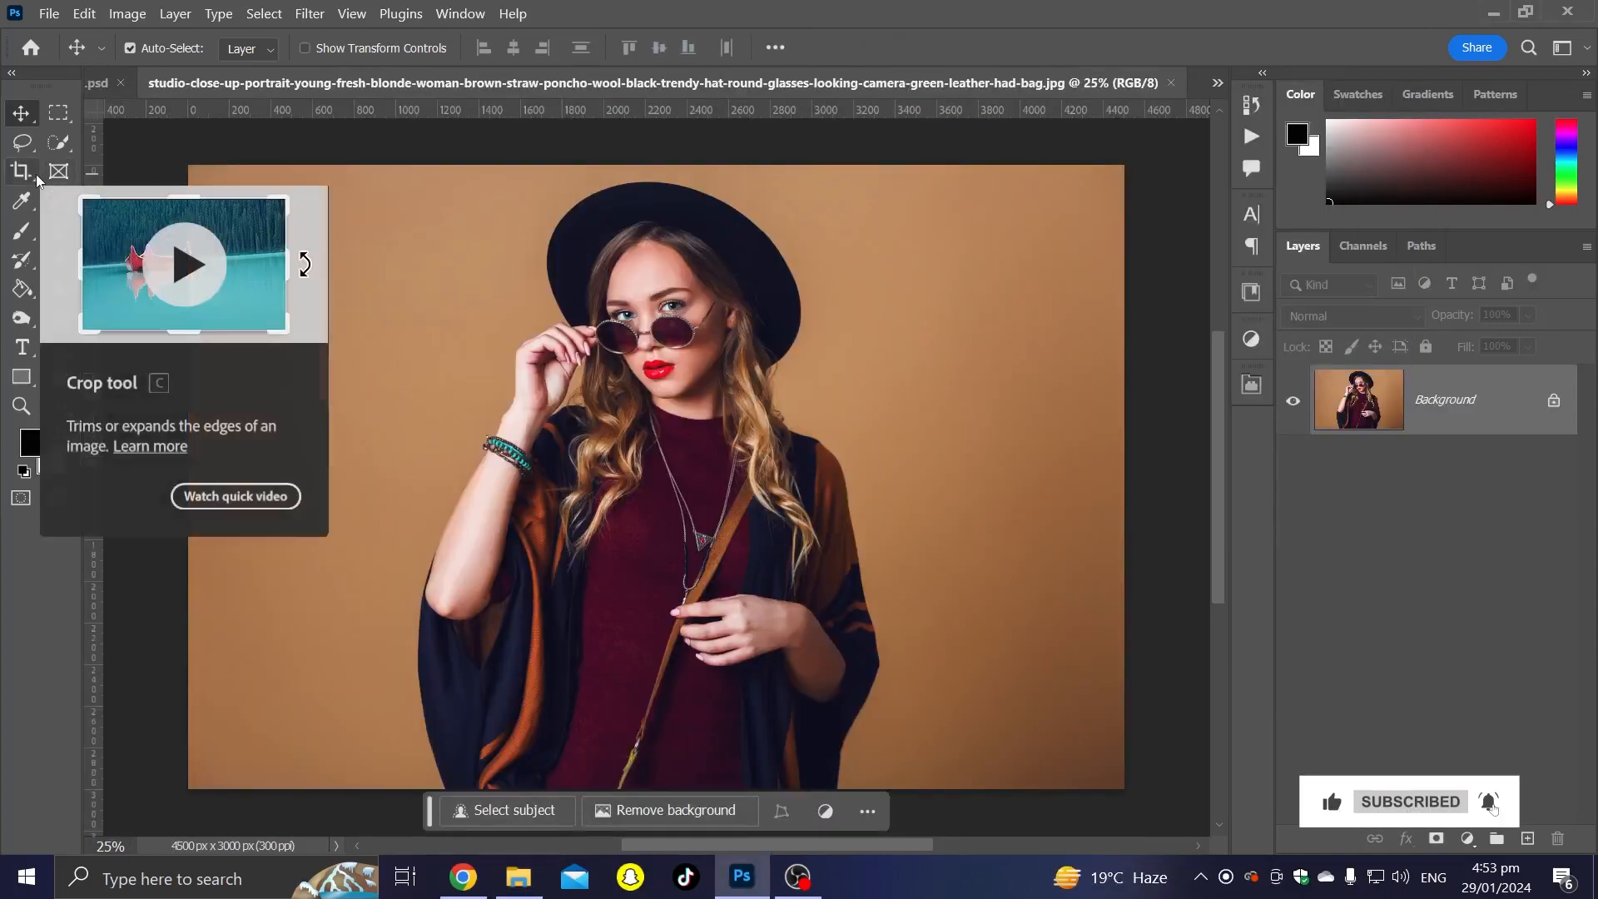
left_click(59, 143)
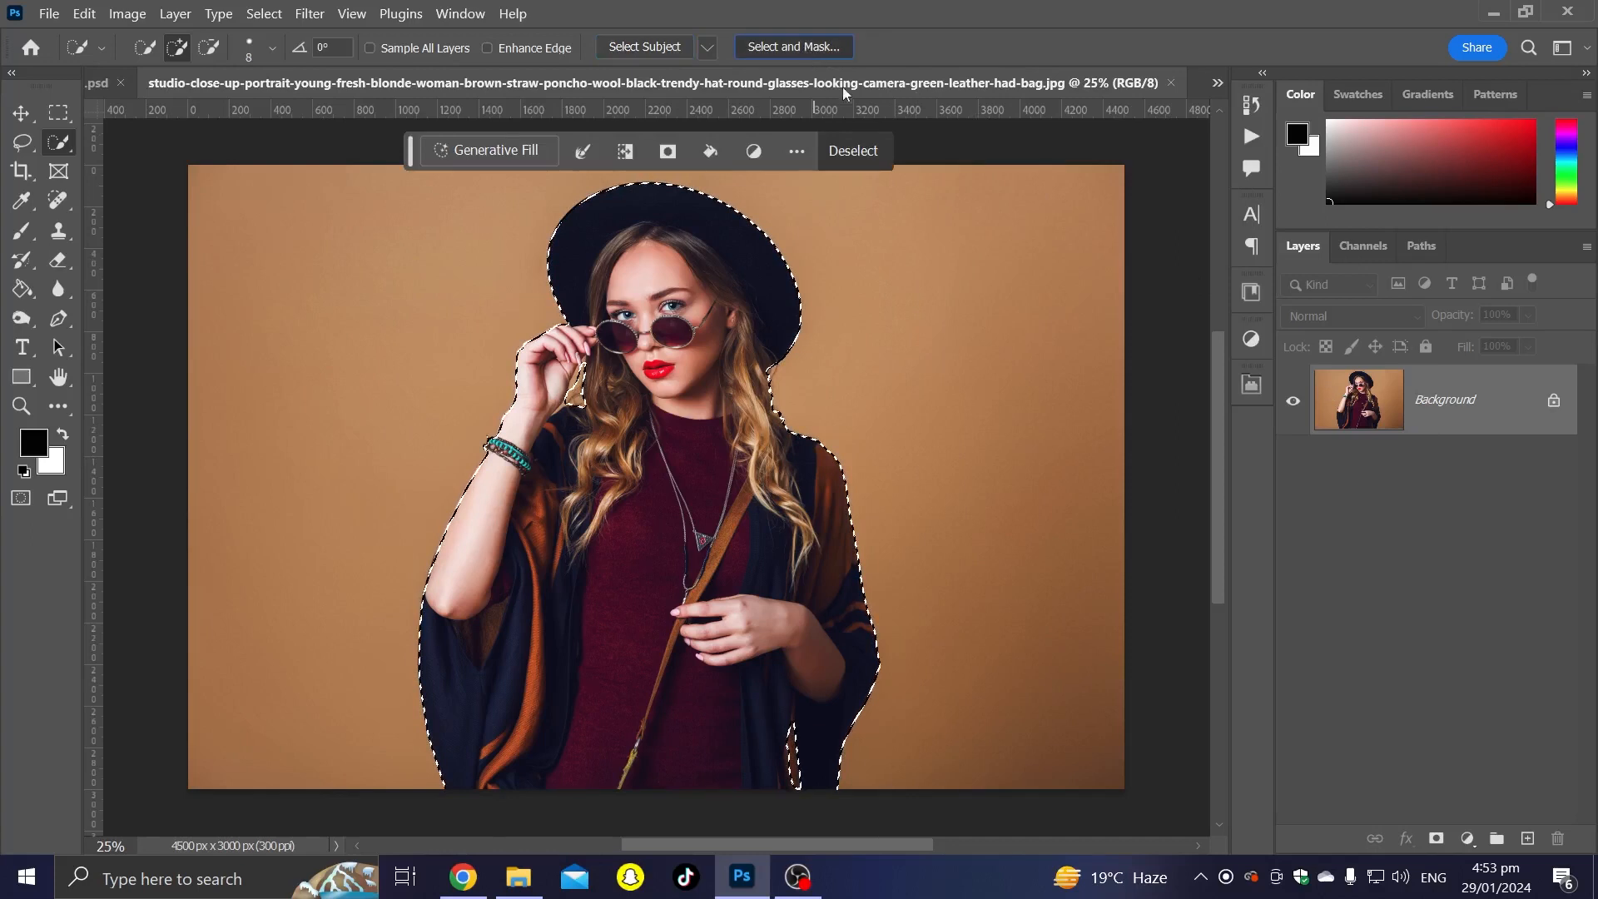
Step: Refine the selection edge around the hair near her hand in Select and Mask, then turn the selection into a layer mask
key("ctrl+alt+r")
scroll(586, 400, "up", 10)
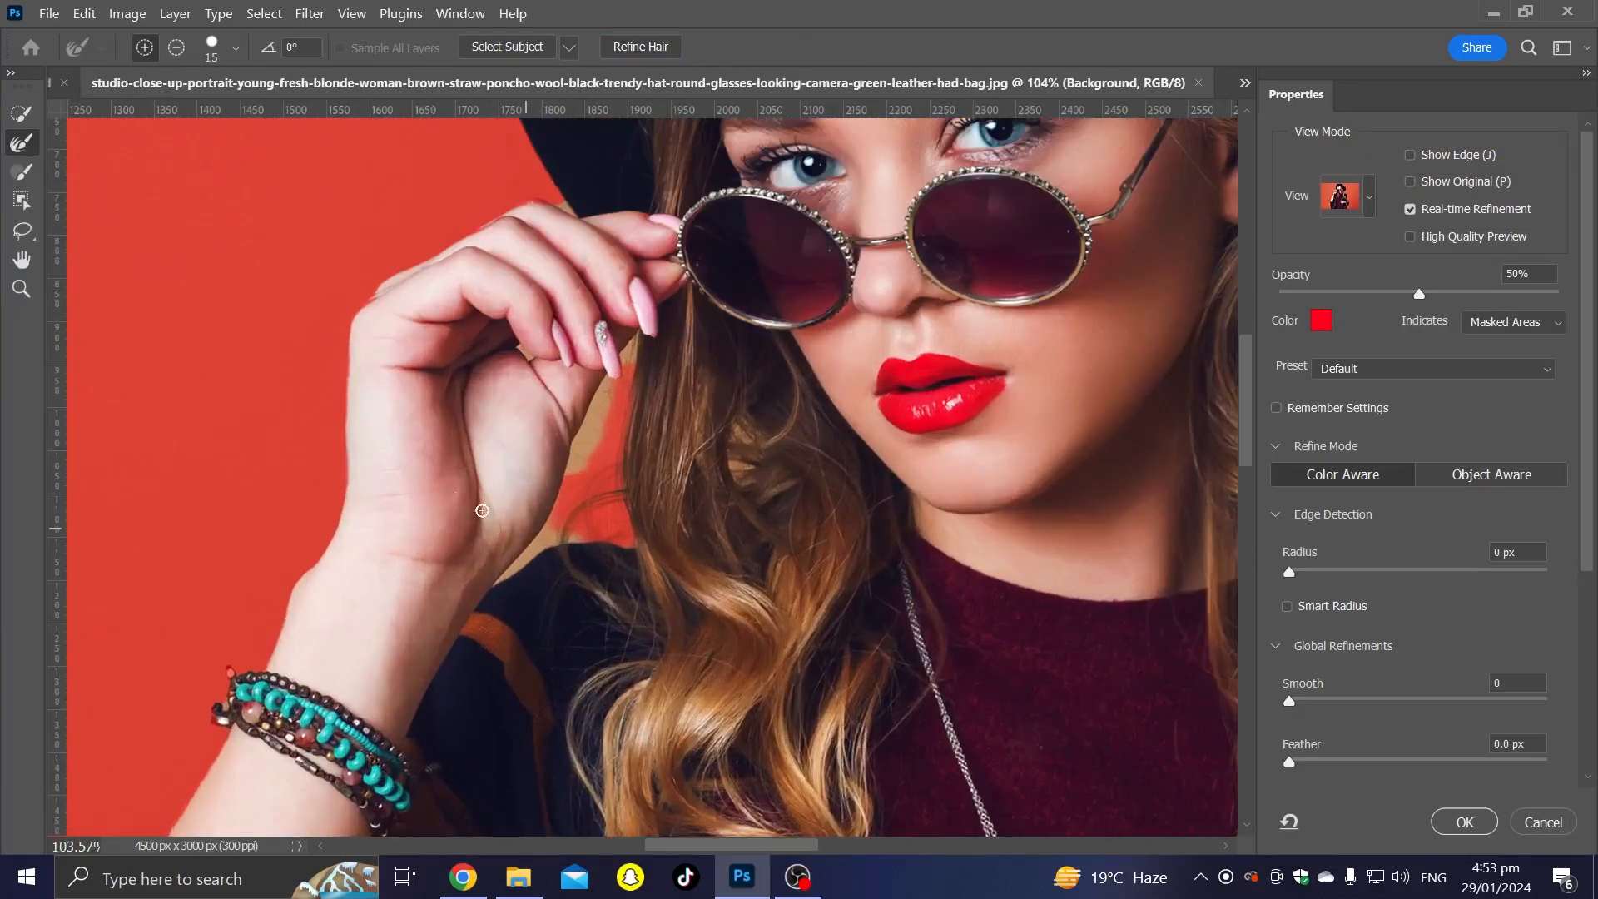
left_click_drag(587, 399, 562, 483)
scroll(557, 574, "down", 1)
key("bracketright")
key("bracketright")
key("bracketright")
key("bracketright")
mouse_move(554, 634)
left_mouse_down()
mouse_move(502, 625)
mouse_move(430, 699)
left_mouse_up()
scroll(612, 541, "down", 7)
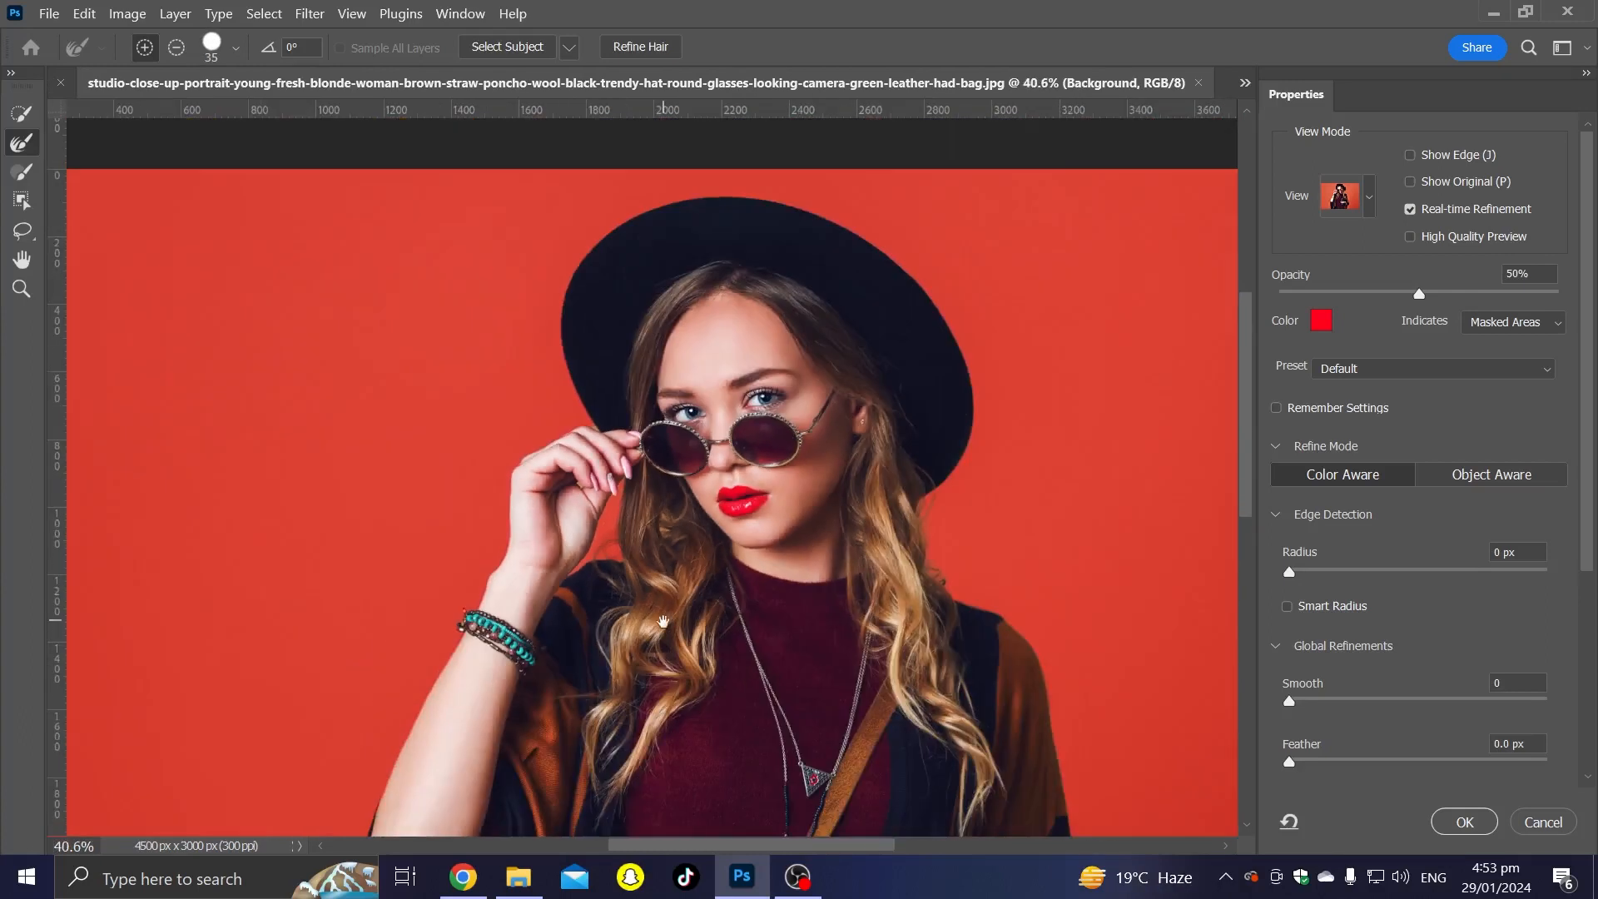
scroll(657, 624, "down", 5)
left_click(1464, 821)
key("ctrl+0")
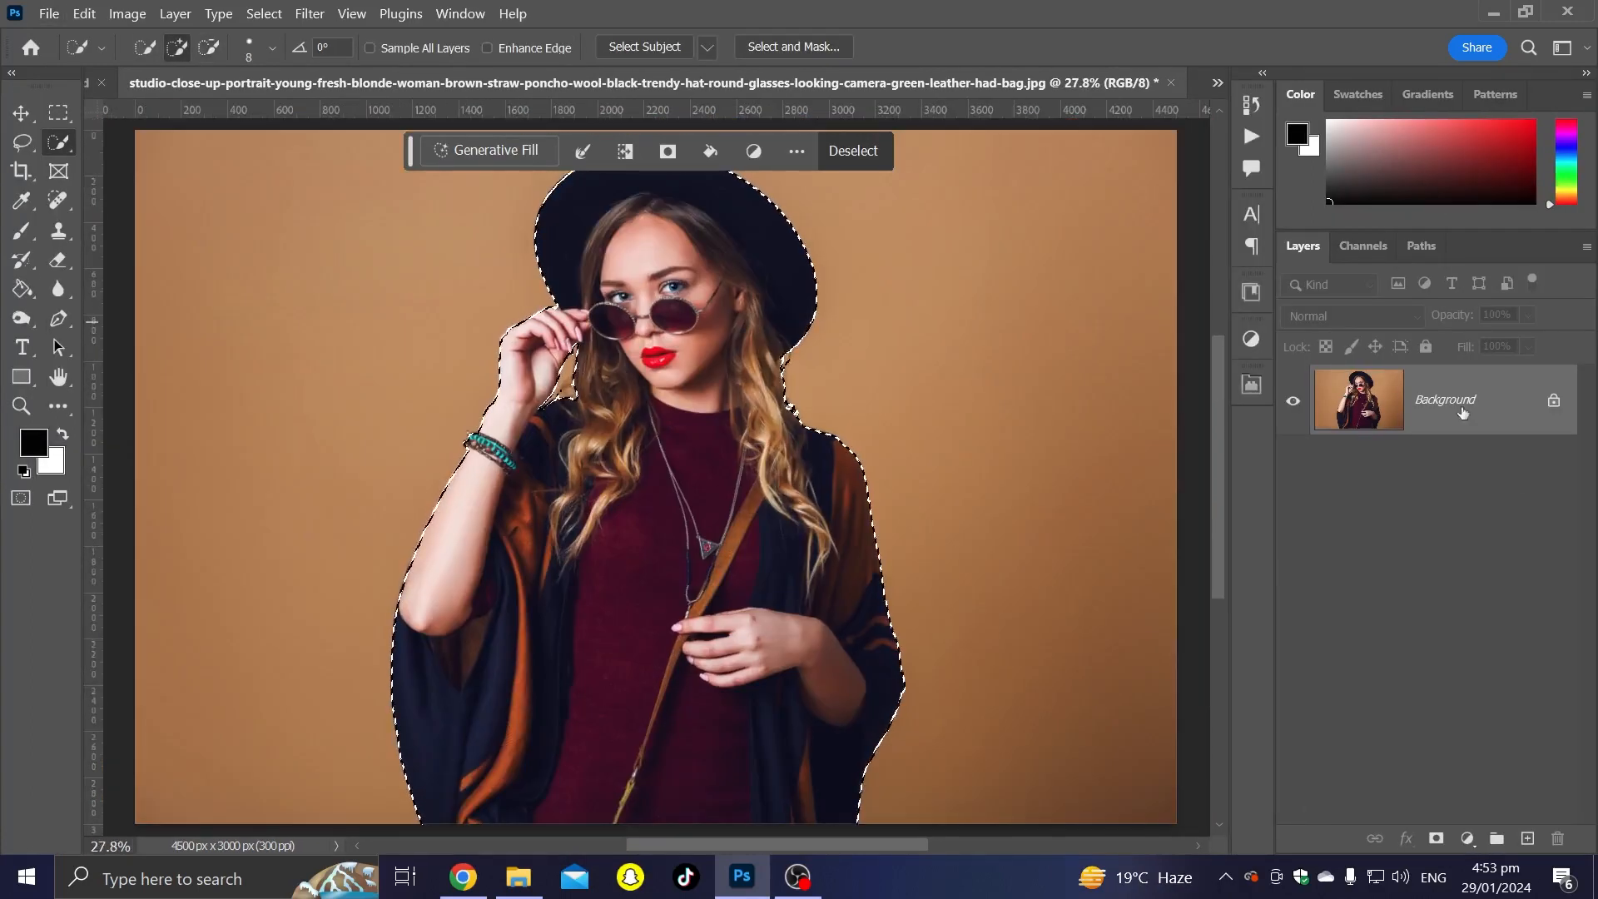
left_click(1436, 838)
Step: Bring the masked woman into the Untitled-1 banner and scale her down over the slanted black band
left_click(75, 13)
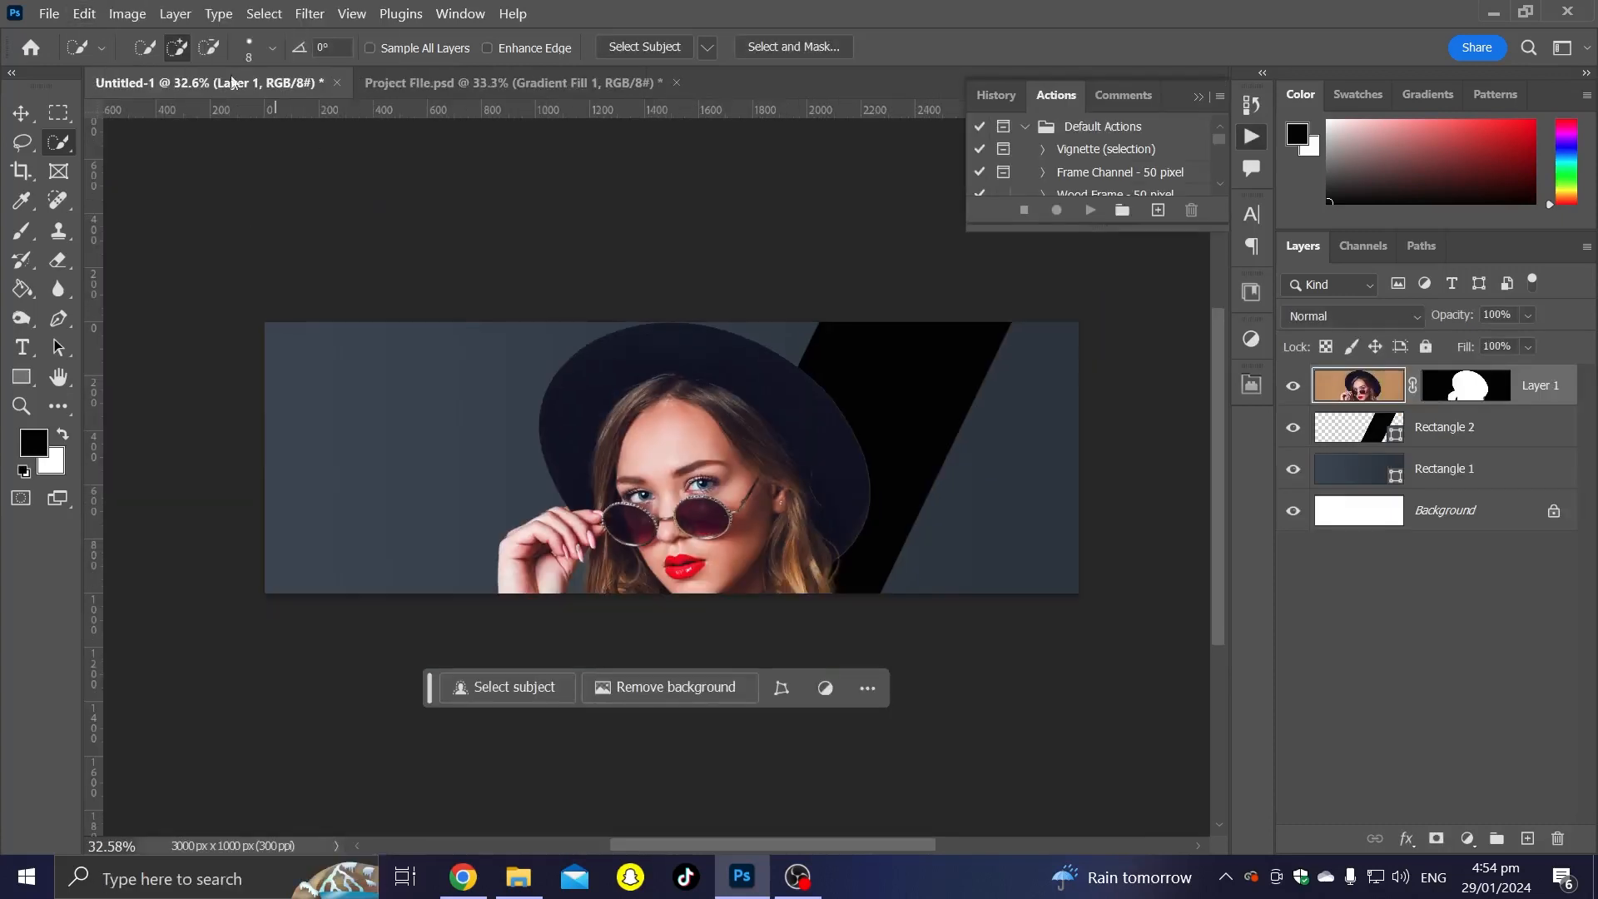
left_click(84, 13)
left_click(166, 473)
left_click_drag(1104, 353, 845, 525)
left_click_drag(712, 566, 802, 402)
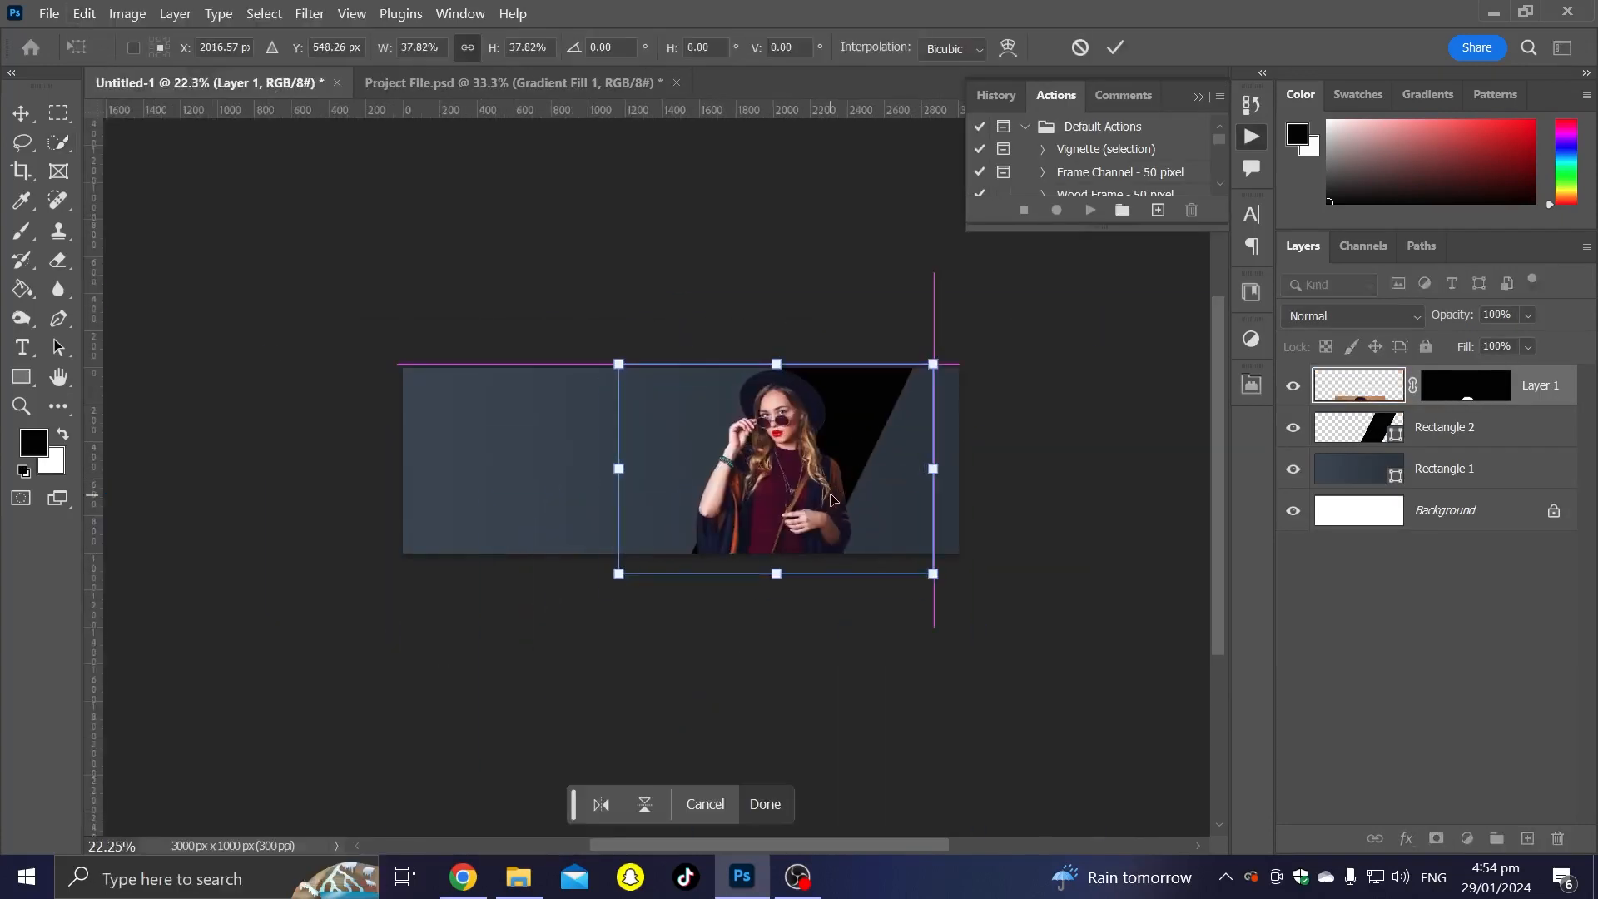
scroll(802, 402, "up", 3)
left_click_drag(1030, 329, 1005, 346)
left_click_drag(793, 507, 786, 518)
key("Return")
scroll(787, 518, "up", 2)
Step: Duplicate the masked woman layer and delete the layer mask from the original
right_click(1567, 393)
left_click(1407, 335)
key("Return")
left_click(1486, 428)
key("Delete")
Step: Clip the unmasked photo layer to the slanted rectangle with a clipping mask
right_click(1449, 428)
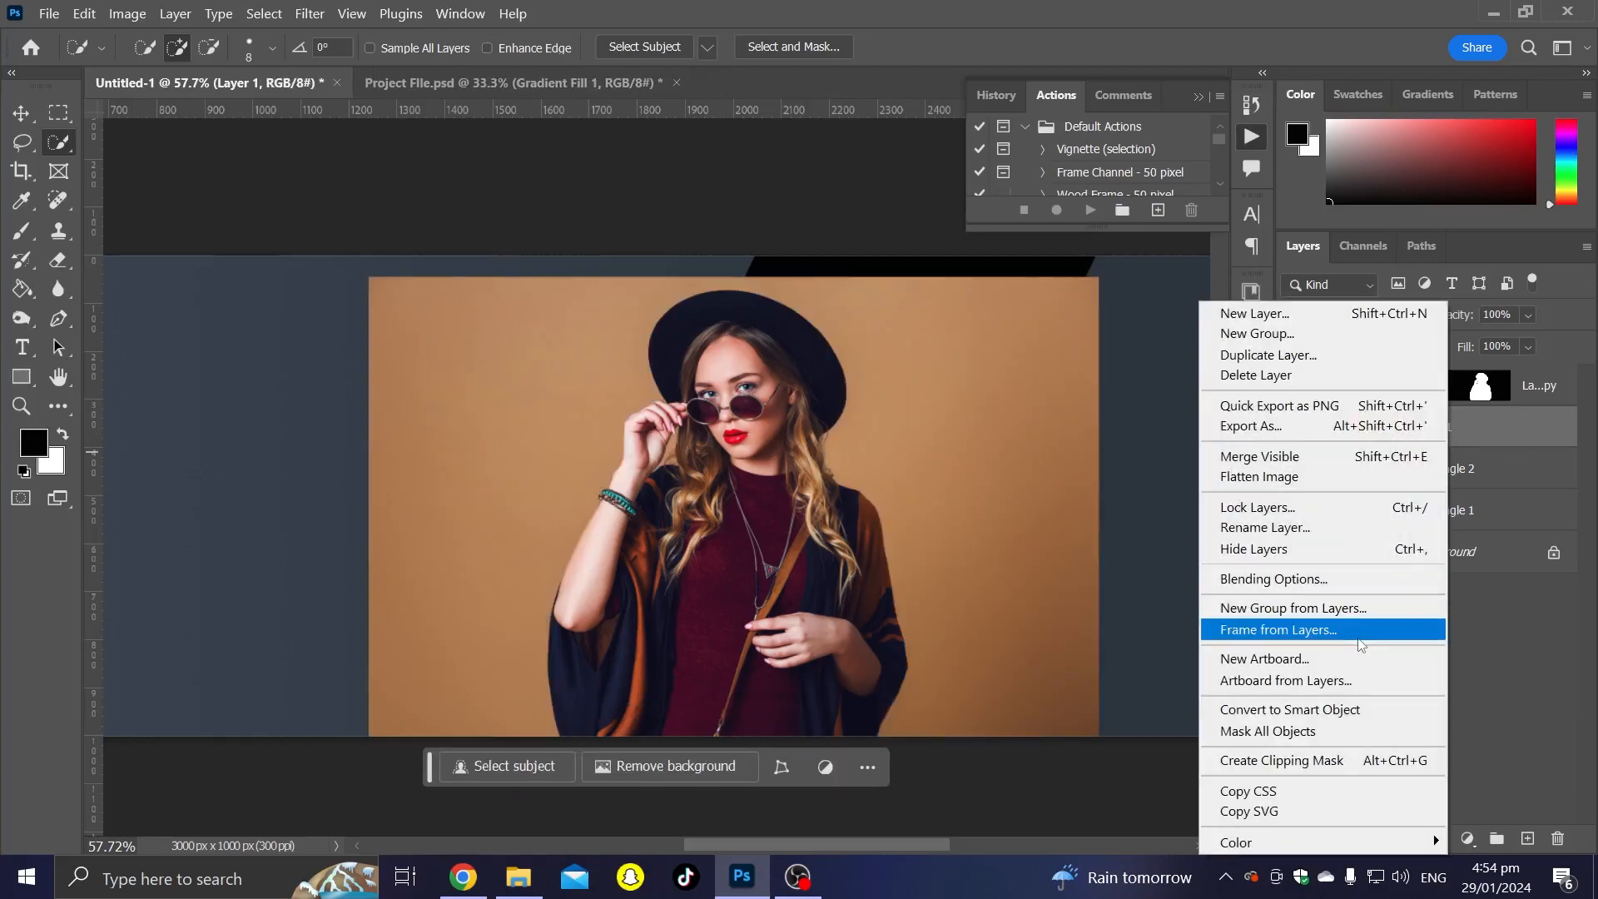
left_click(1298, 759)
scroll(964, 690, "up", 7)
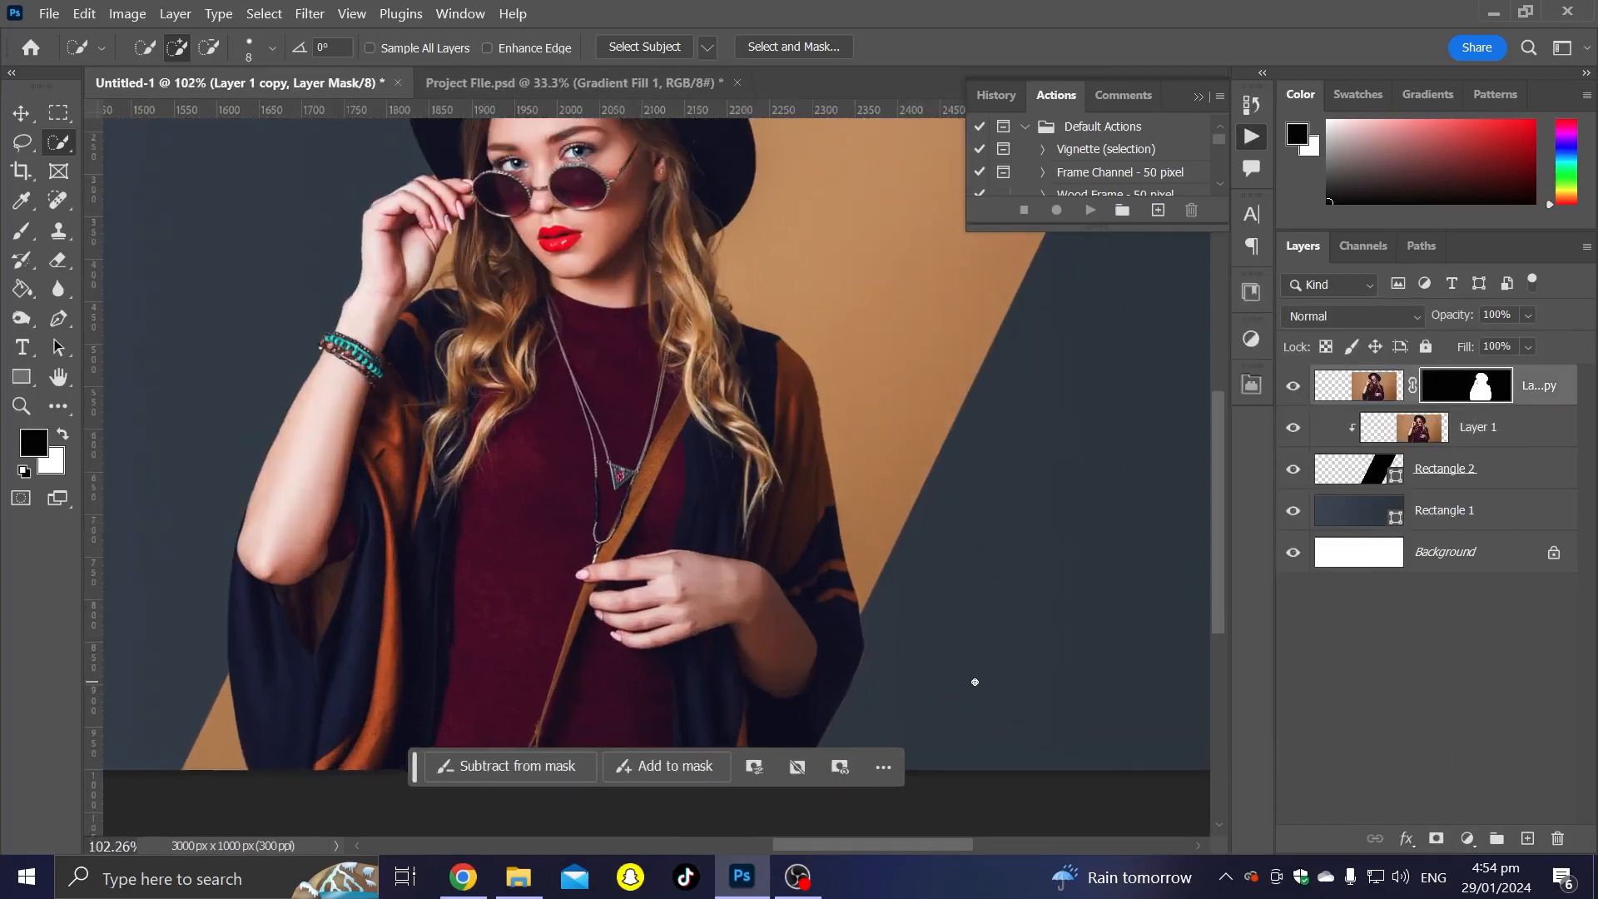
Step: Load the slanted rectangle's outline as a selection and ready a 150 px Soft Round brush with 0% hardness
left_click(1361, 471, "ctrl")
key("b")
key("bracketleft")
key("bracketleft")
key("bracketleft")
key("bracketleft")
key("bracketleft")
key("bracketleft")
key("bracketleft")
left_click_drag(827, 633, 823, 513)
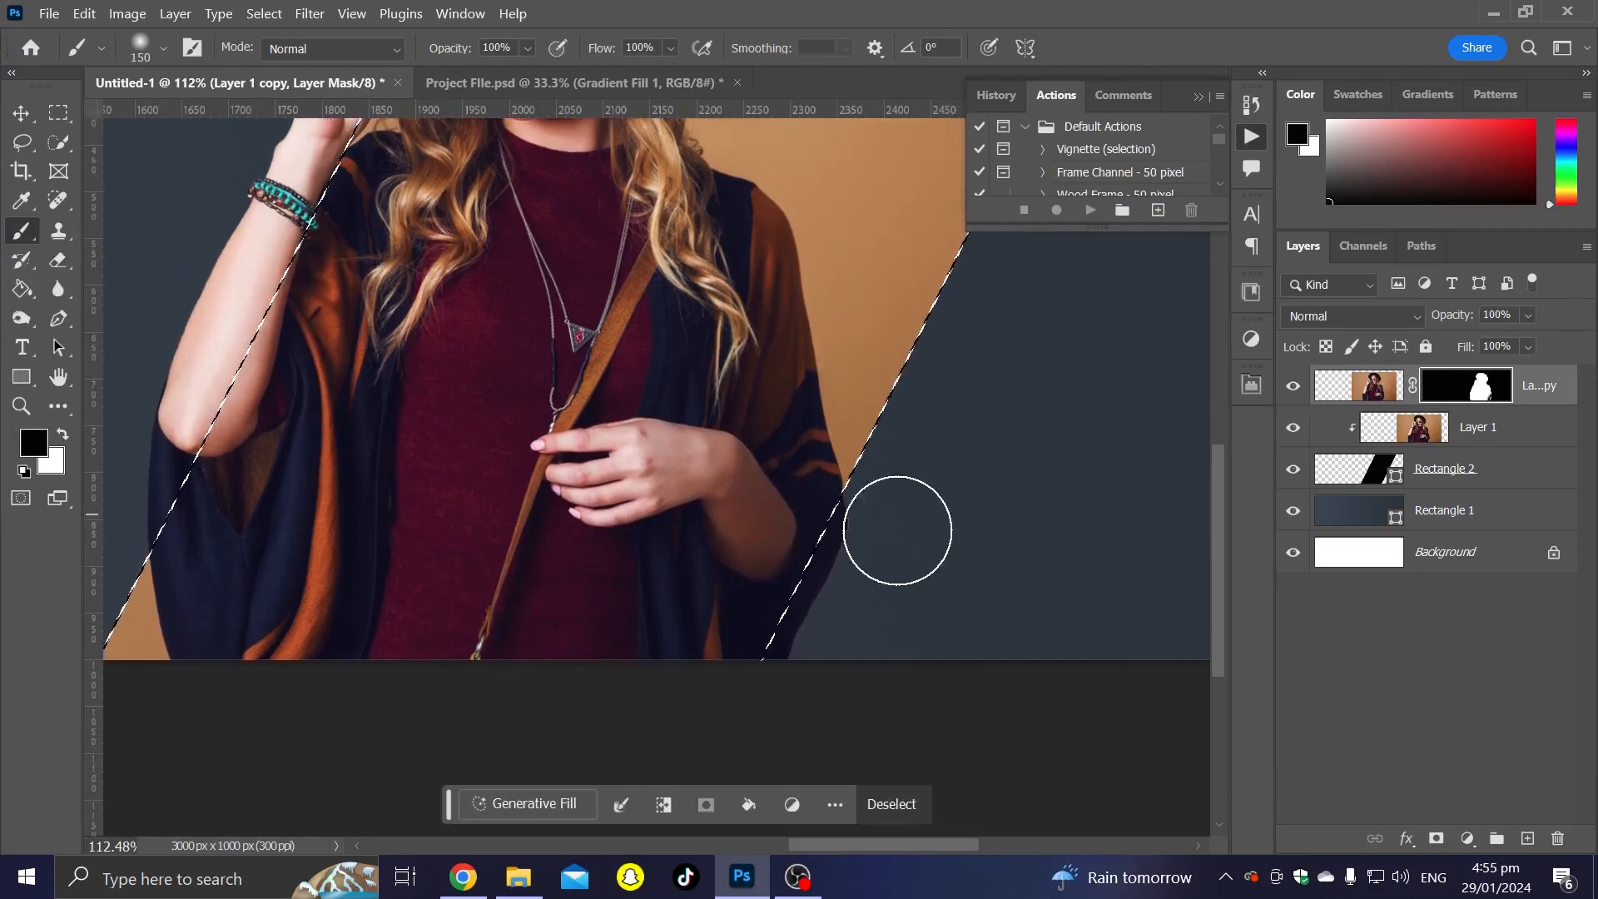
right_click(870, 470)
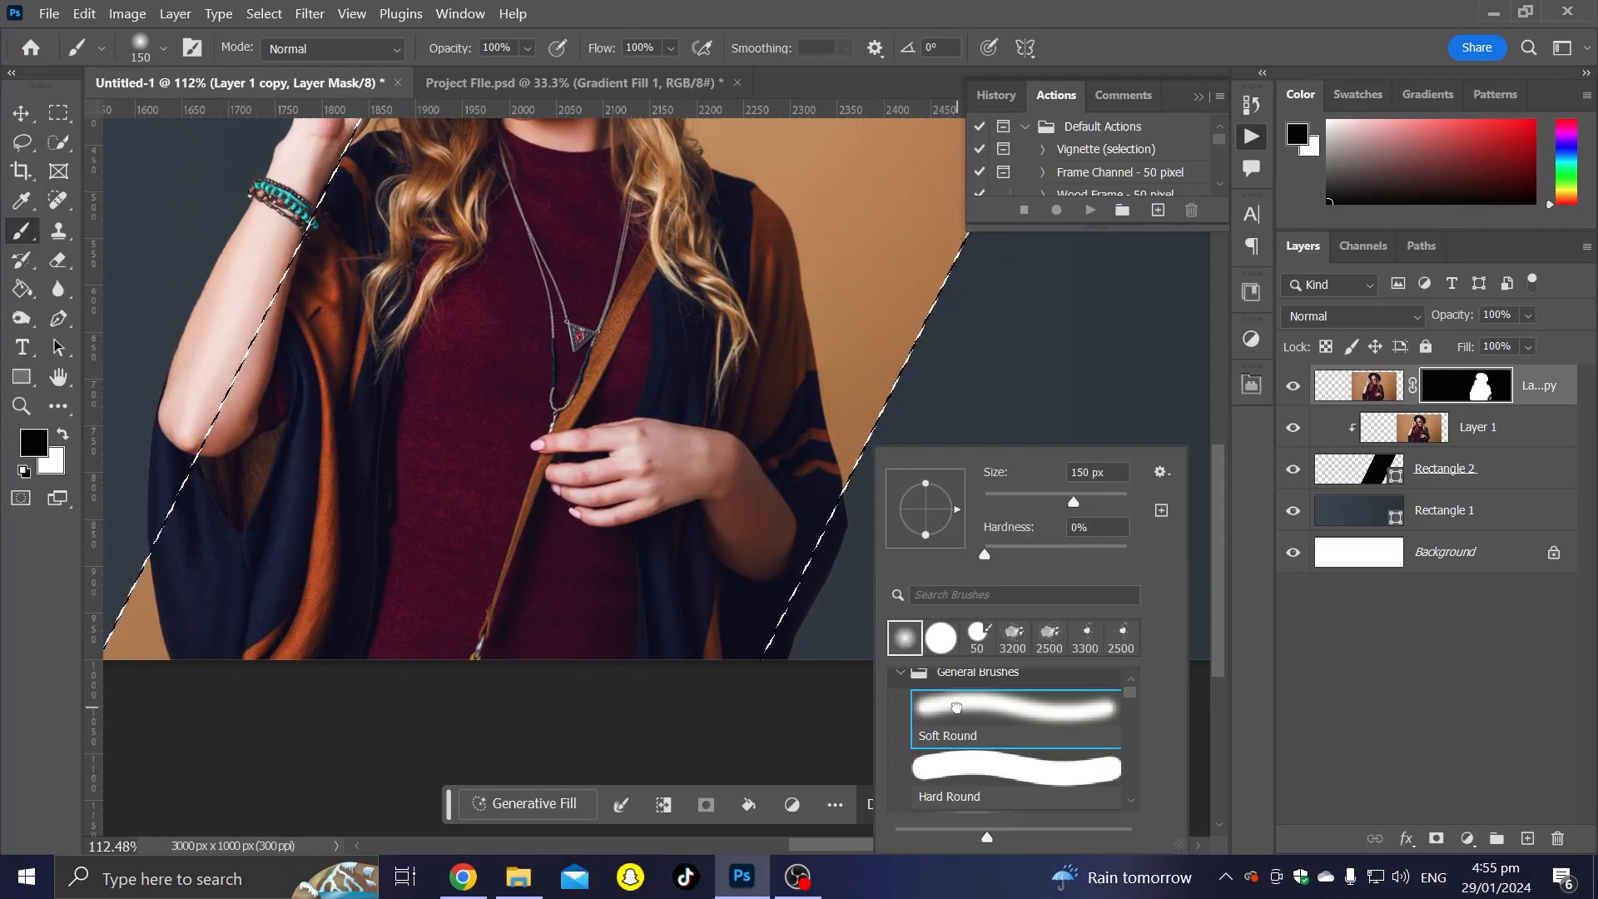
double_click(945, 691)
Step: Invert the selection, paint black on the layer copy's mask to hide the sleeve beyond the band's right edge, and deselect
key("ctrl+2")
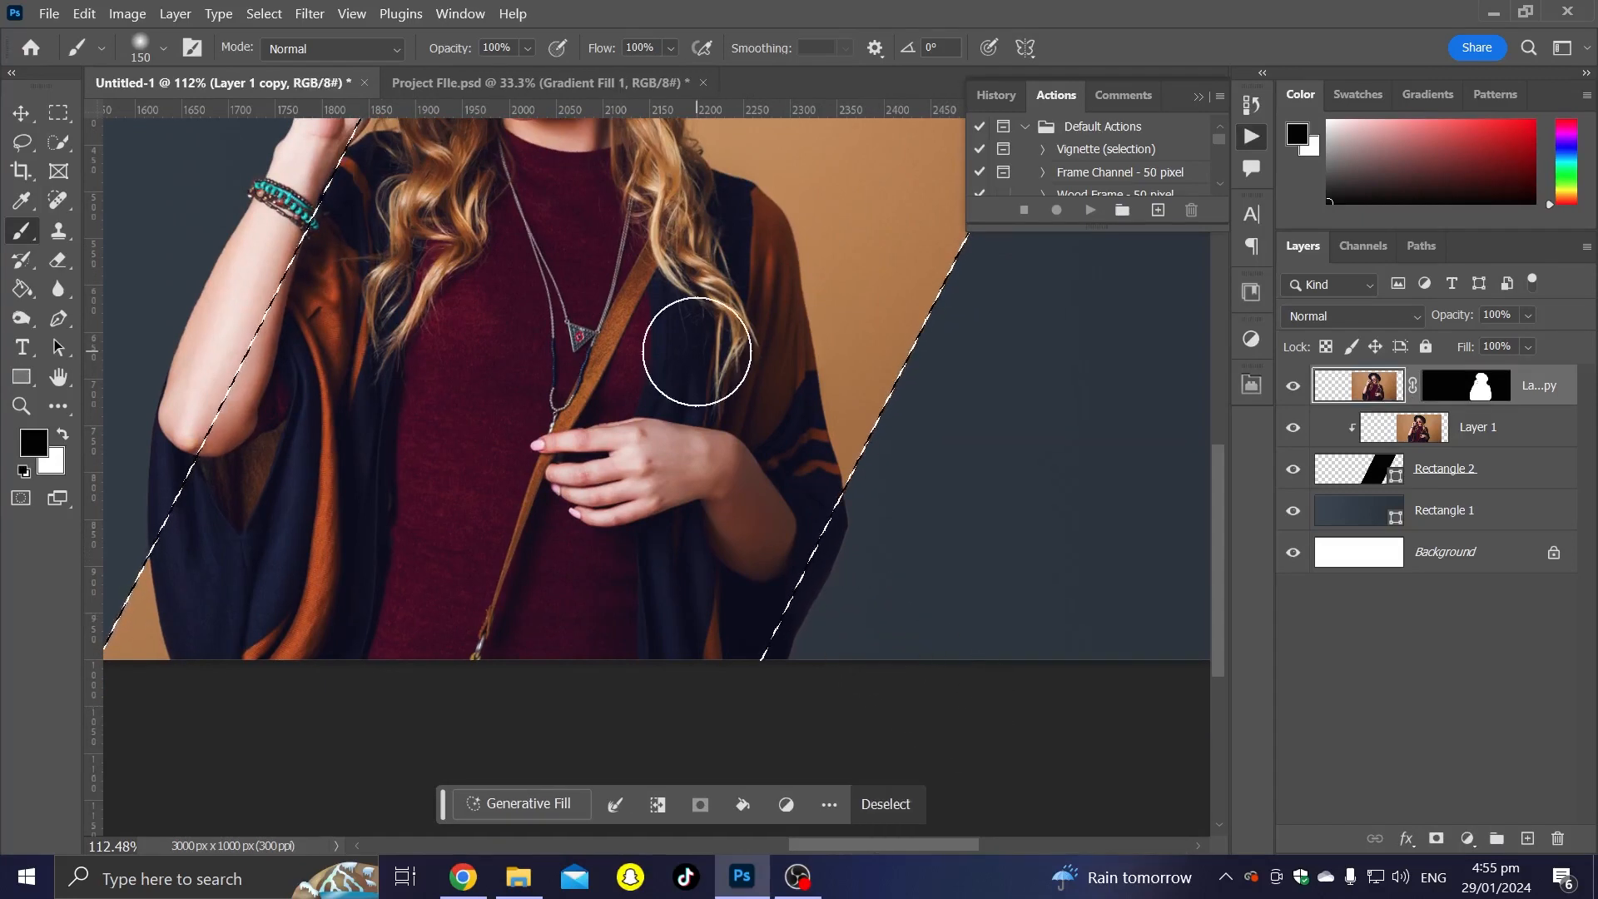
left_click(127, 14)
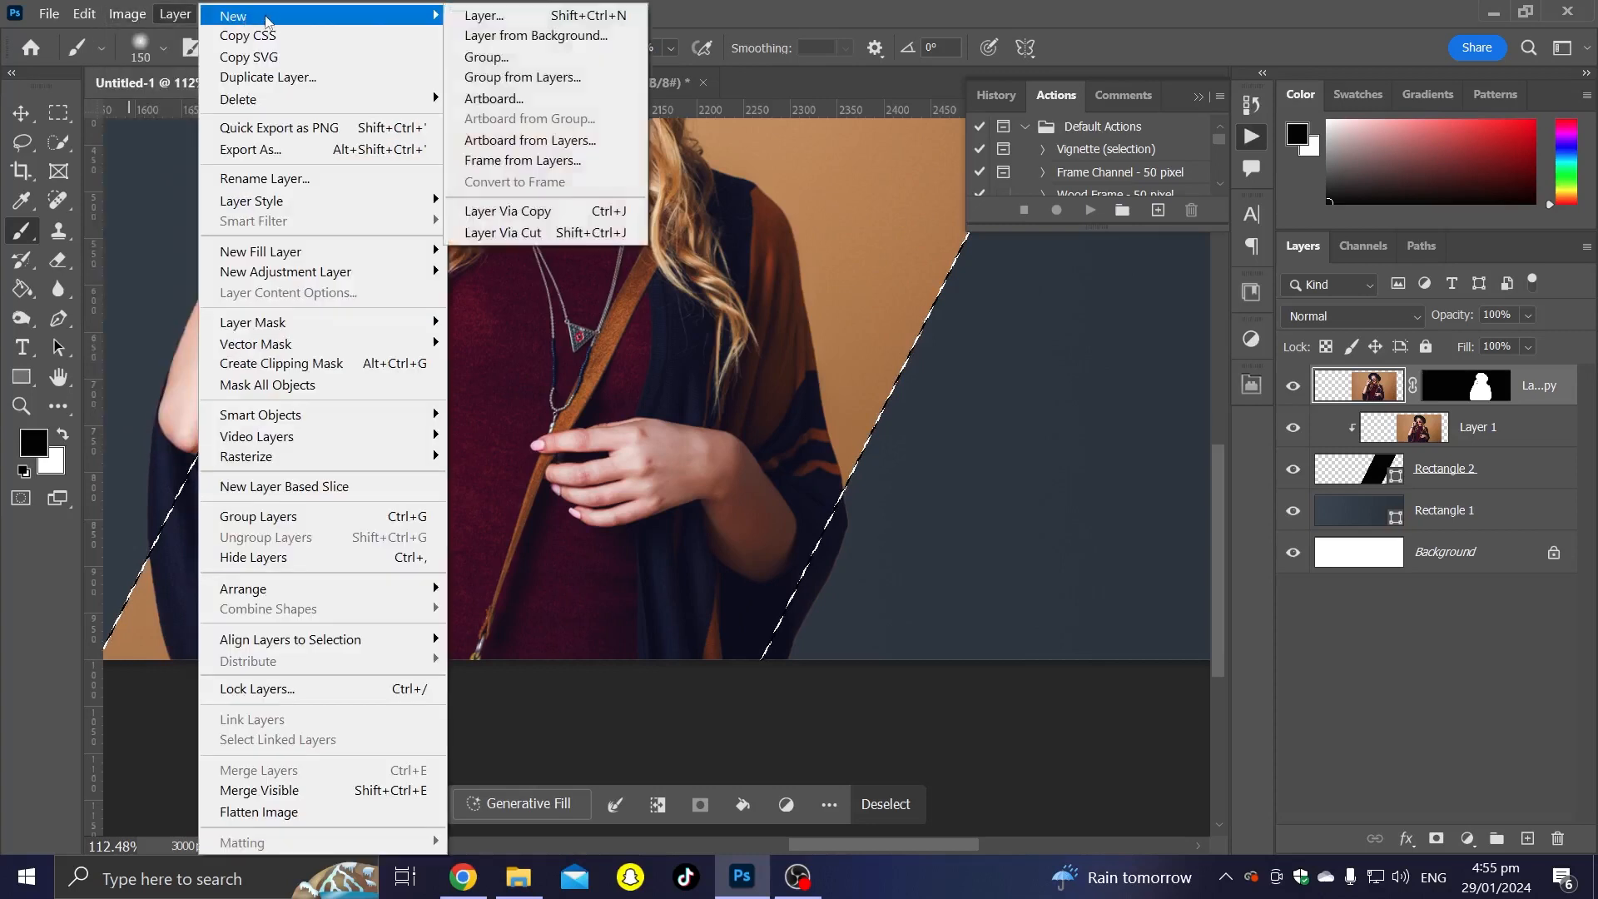
left_click(264, 14)
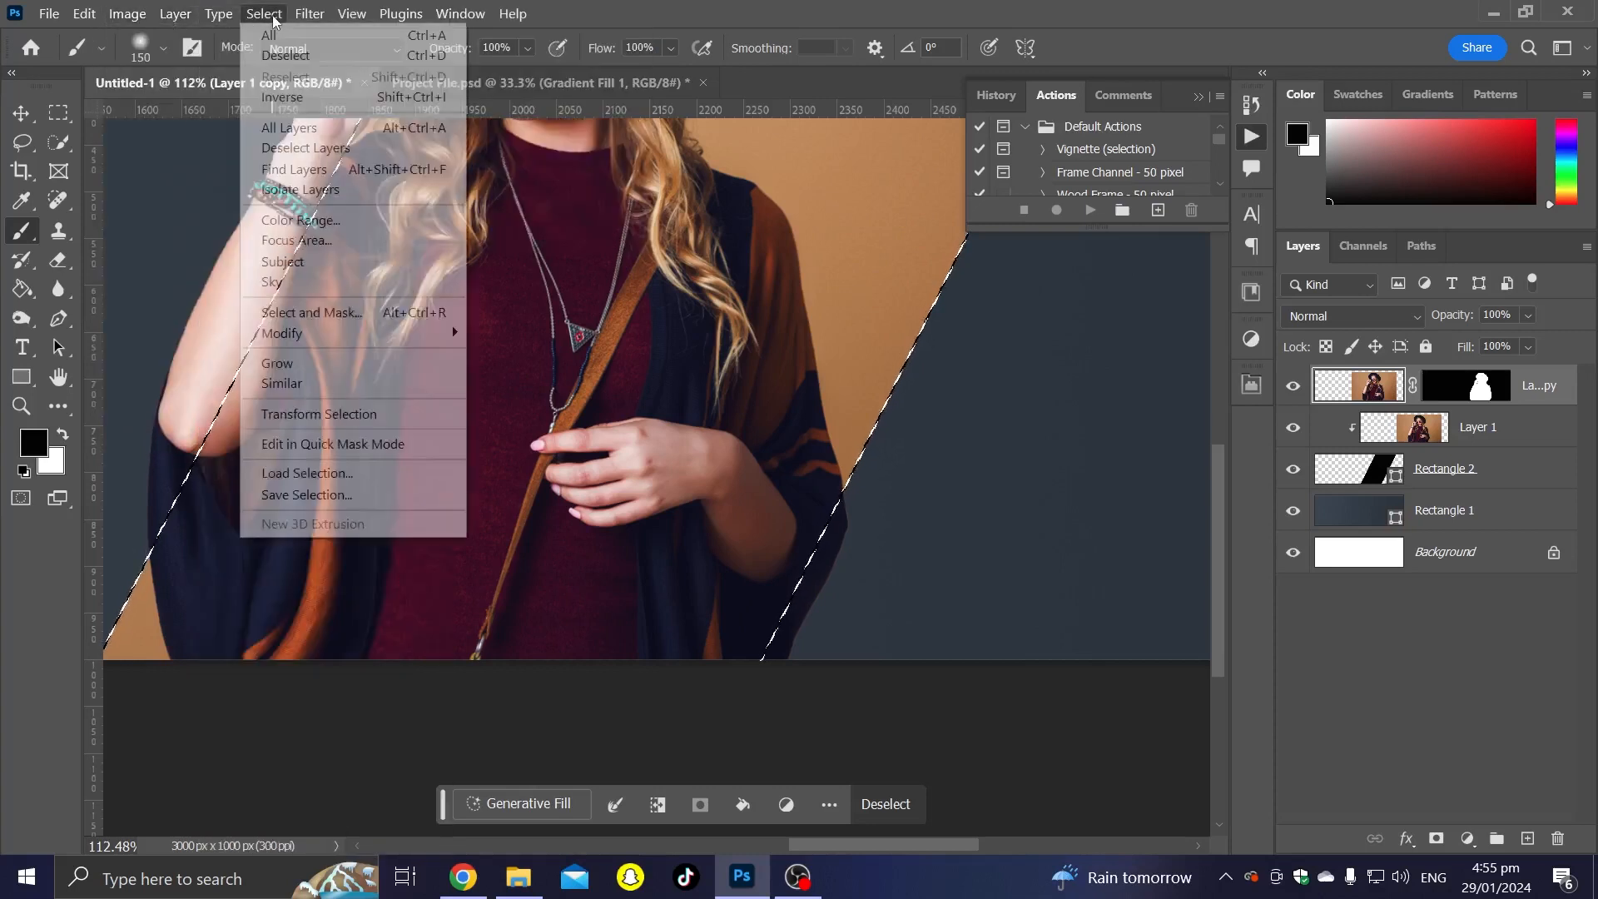
left_click(283, 96)
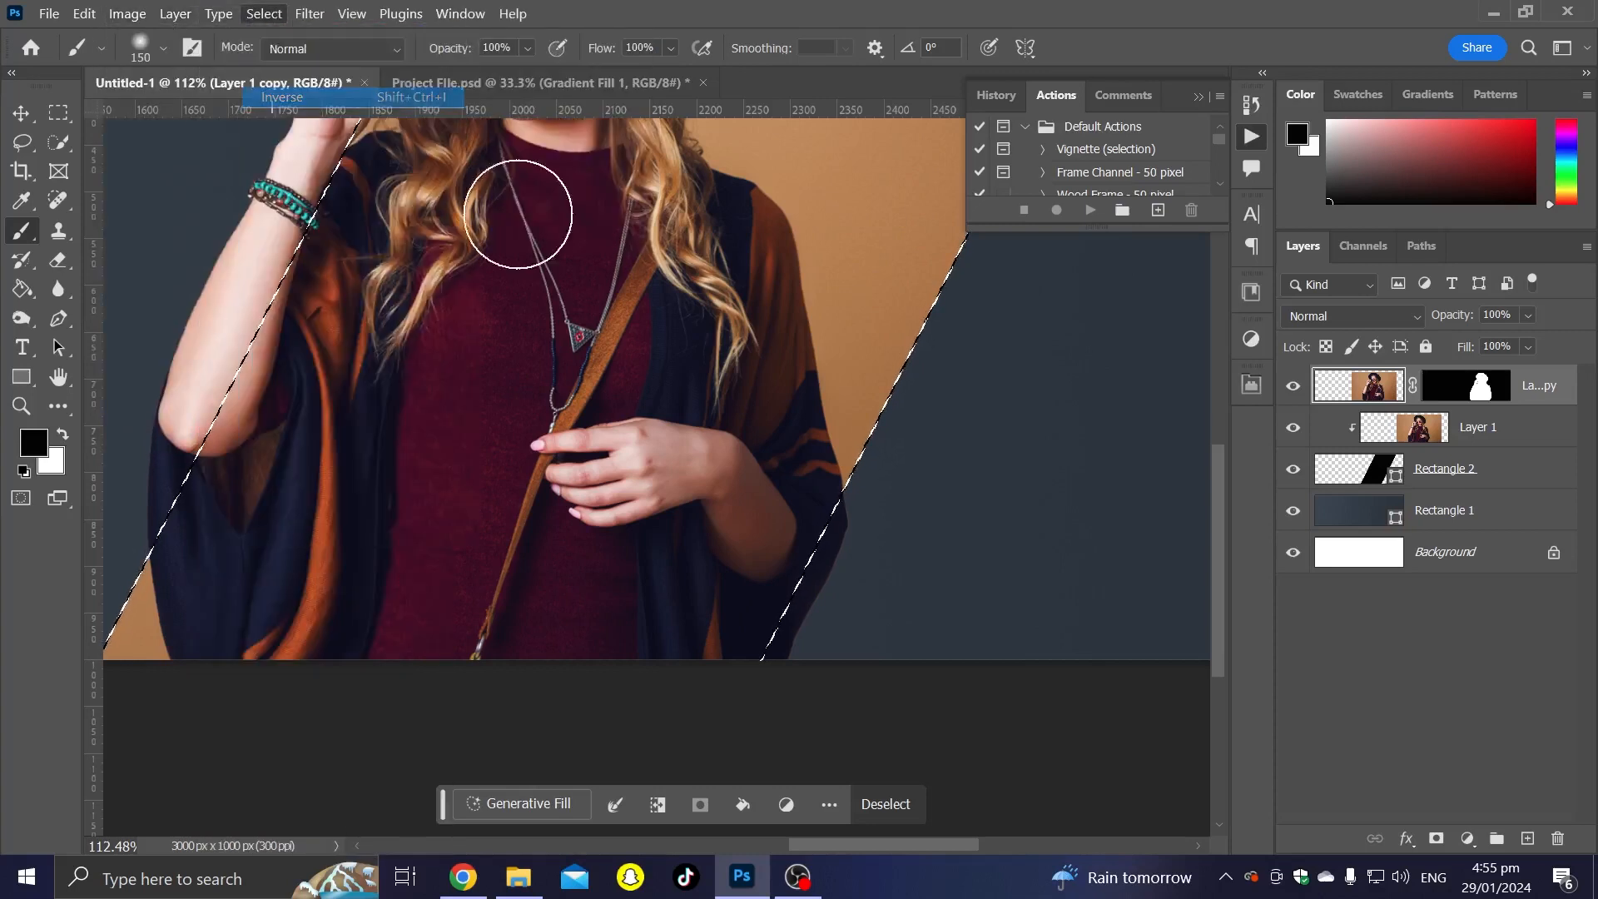
left_click(1435, 395)
mouse_move(866, 606)
left_mouse_down()
mouse_move(863, 521)
mouse_move(738, 699)
left_mouse_up()
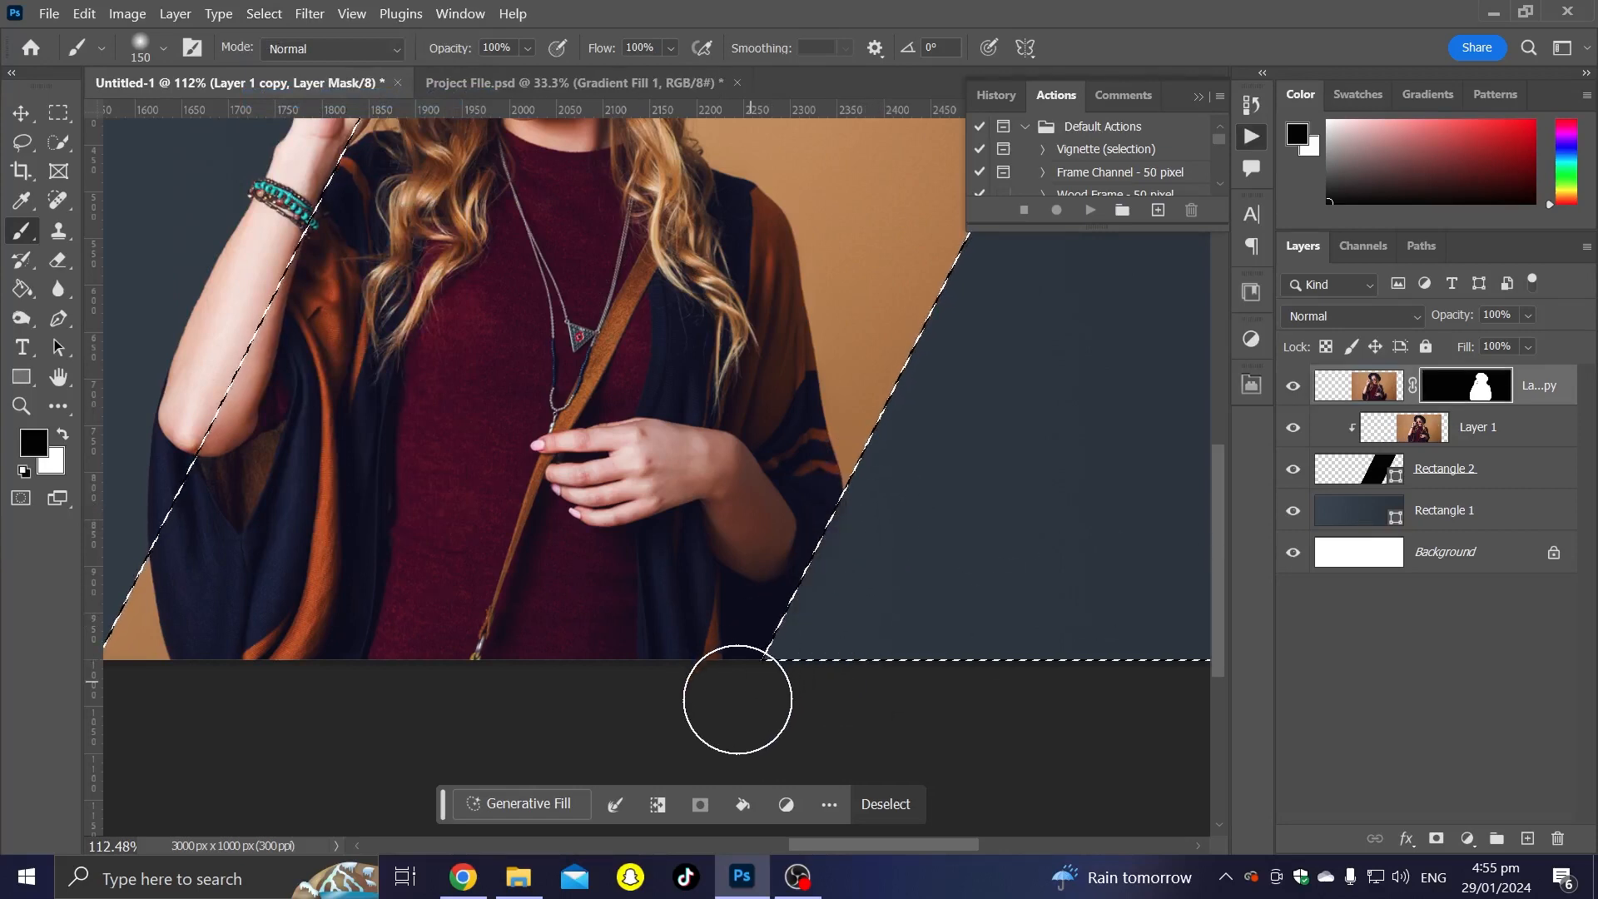
key("ctrl+d")
key("ctrl+0")
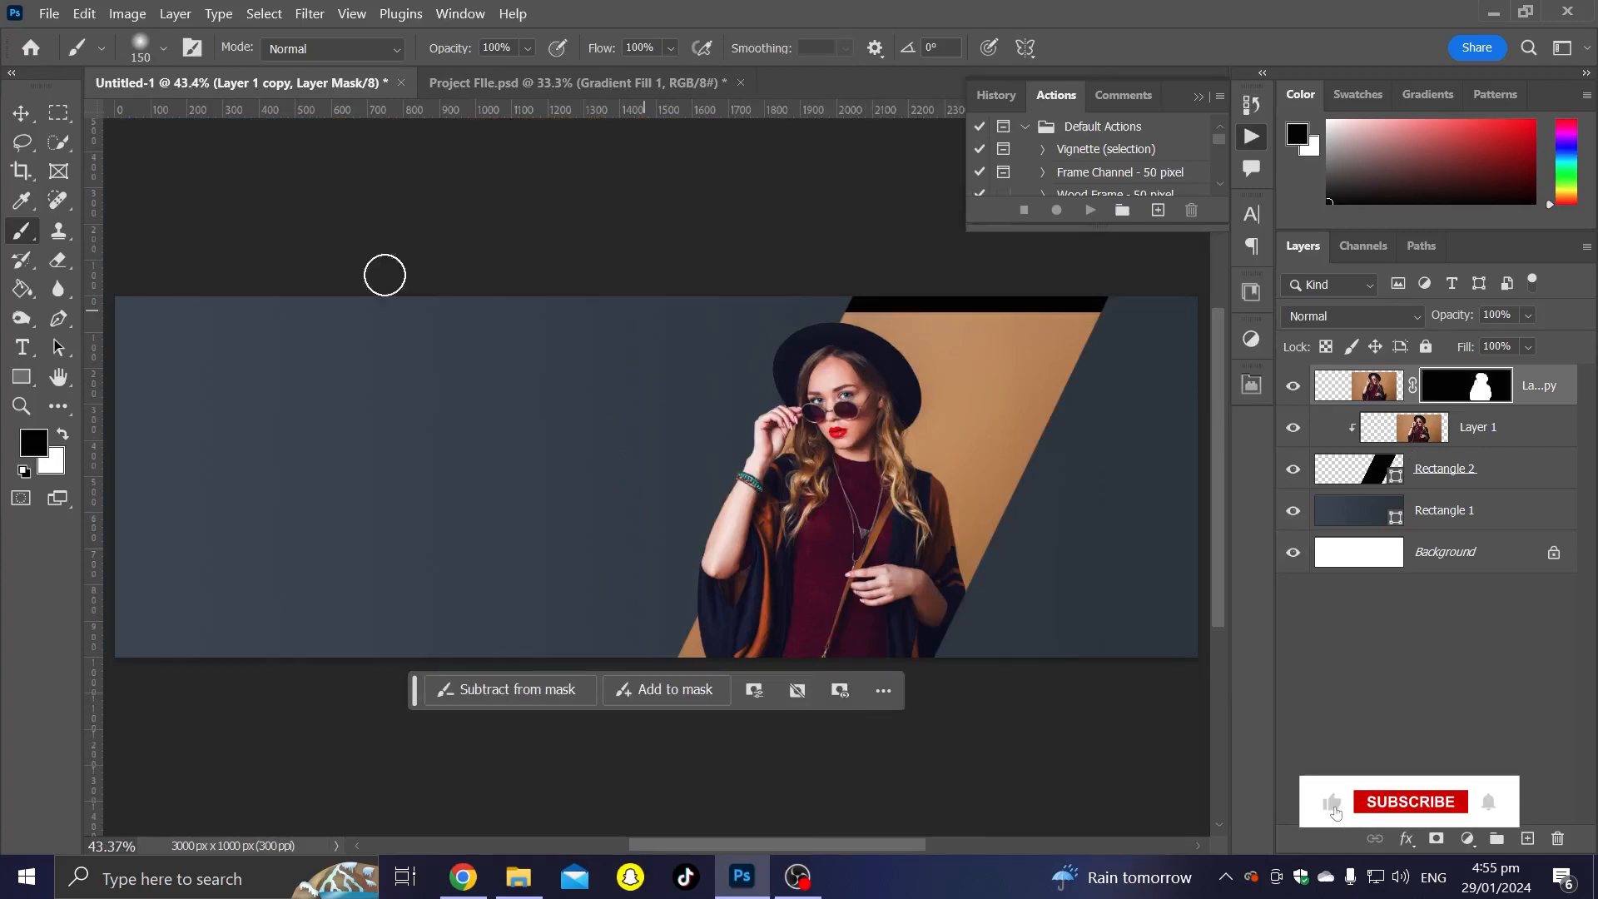
Step: Cover the black strip along the photo panel's top edge on Layer 1 with a Content-Aware fill, and deselect
left_click(1452, 435)
left_click(58, 112)
mouse_move(814, 297)
left_mouse_down()
mouse_move(1130, 323)
mouse_move(460, 367)
left_mouse_up()
scroll(1099, 278, "up", 2)
scroll(1098, 278, "up", 3)
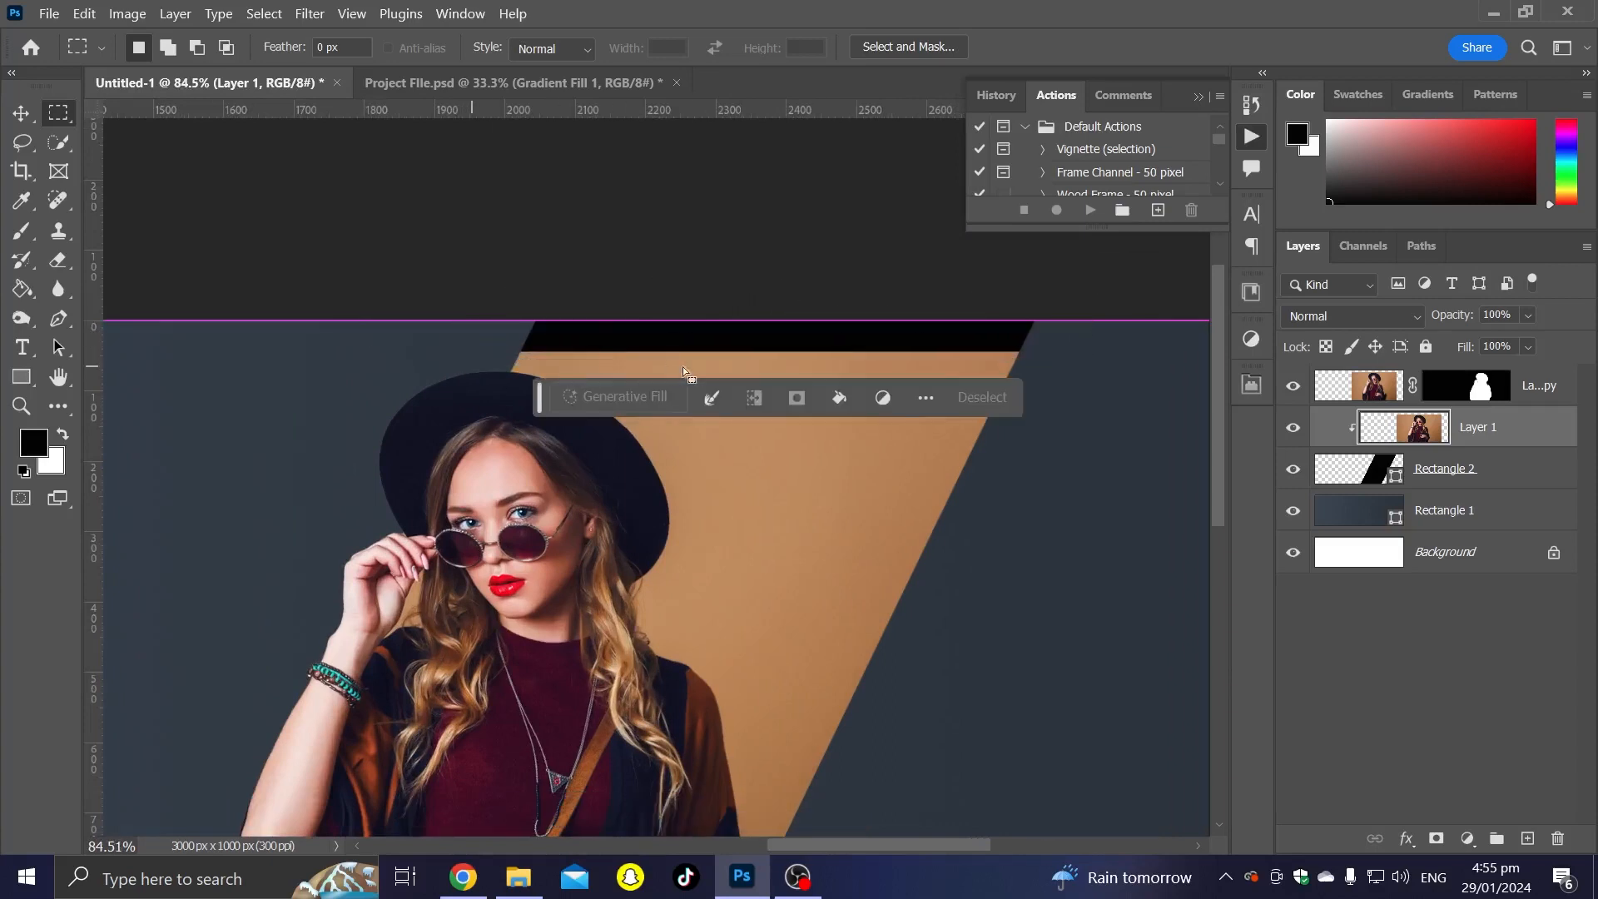
right_click(723, 342)
left_click(764, 613)
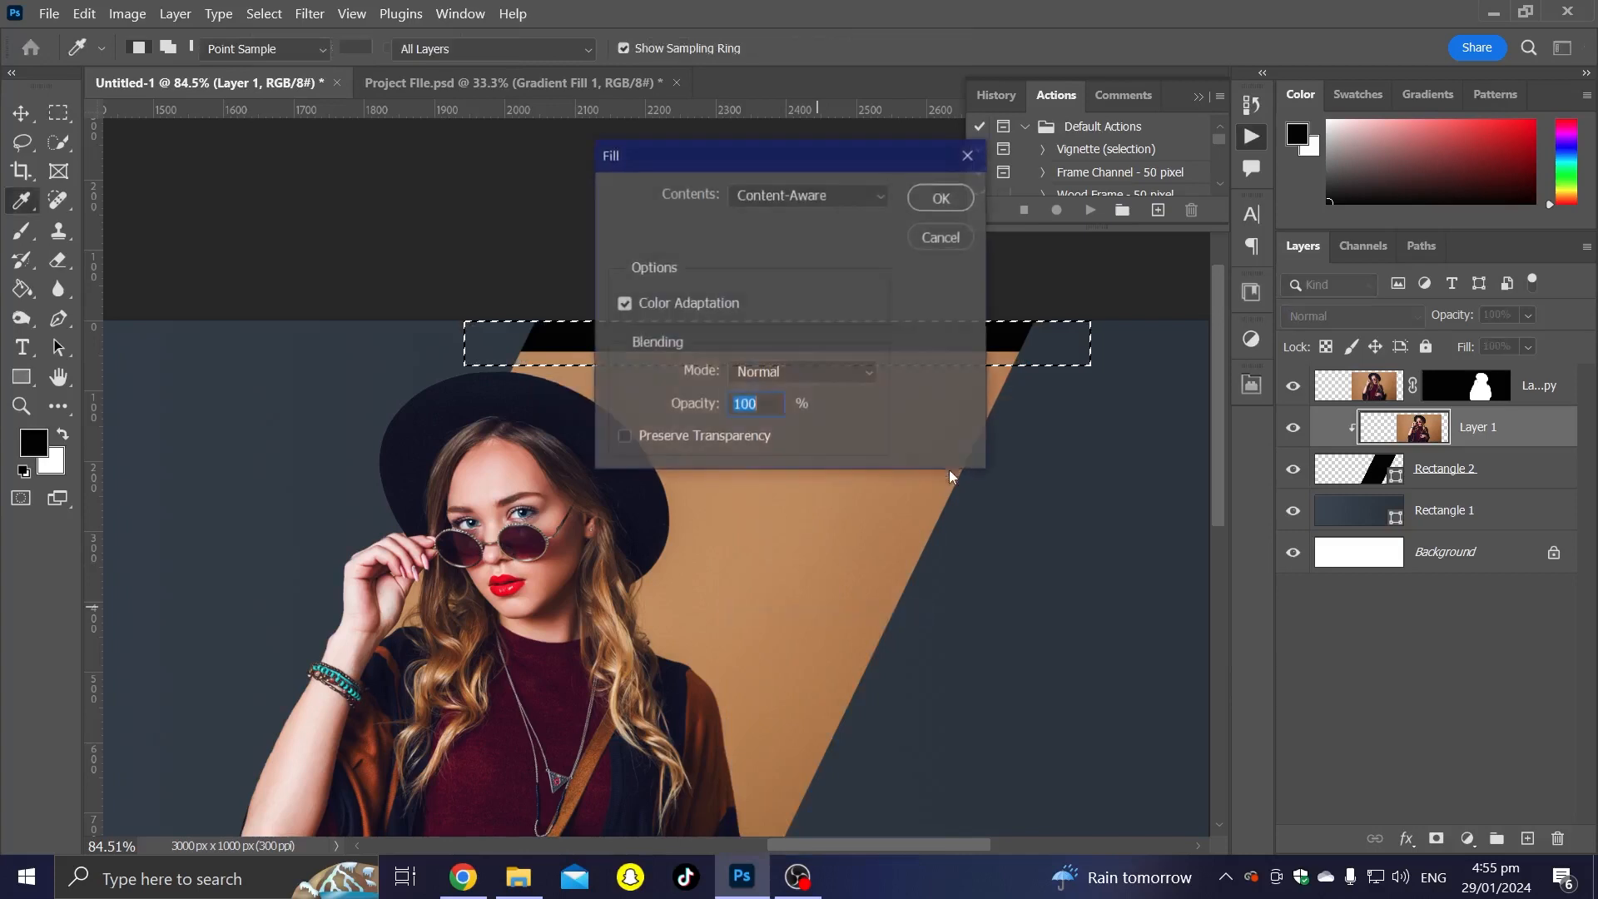
left_click(940, 200)
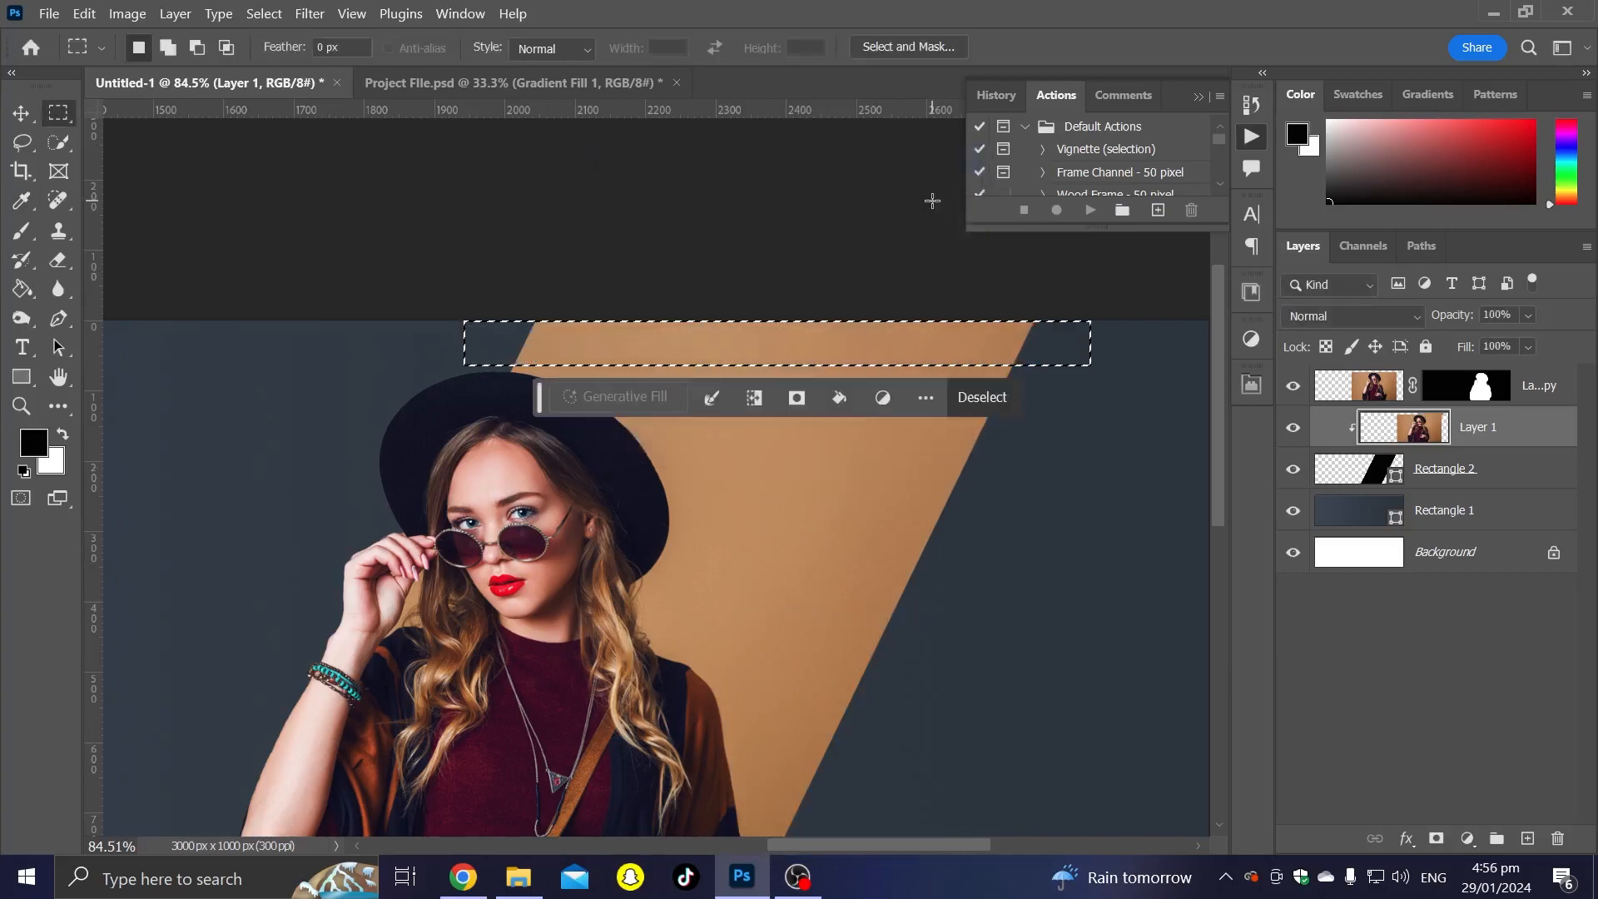
key("ctrl+d")
key("ctrl+0")
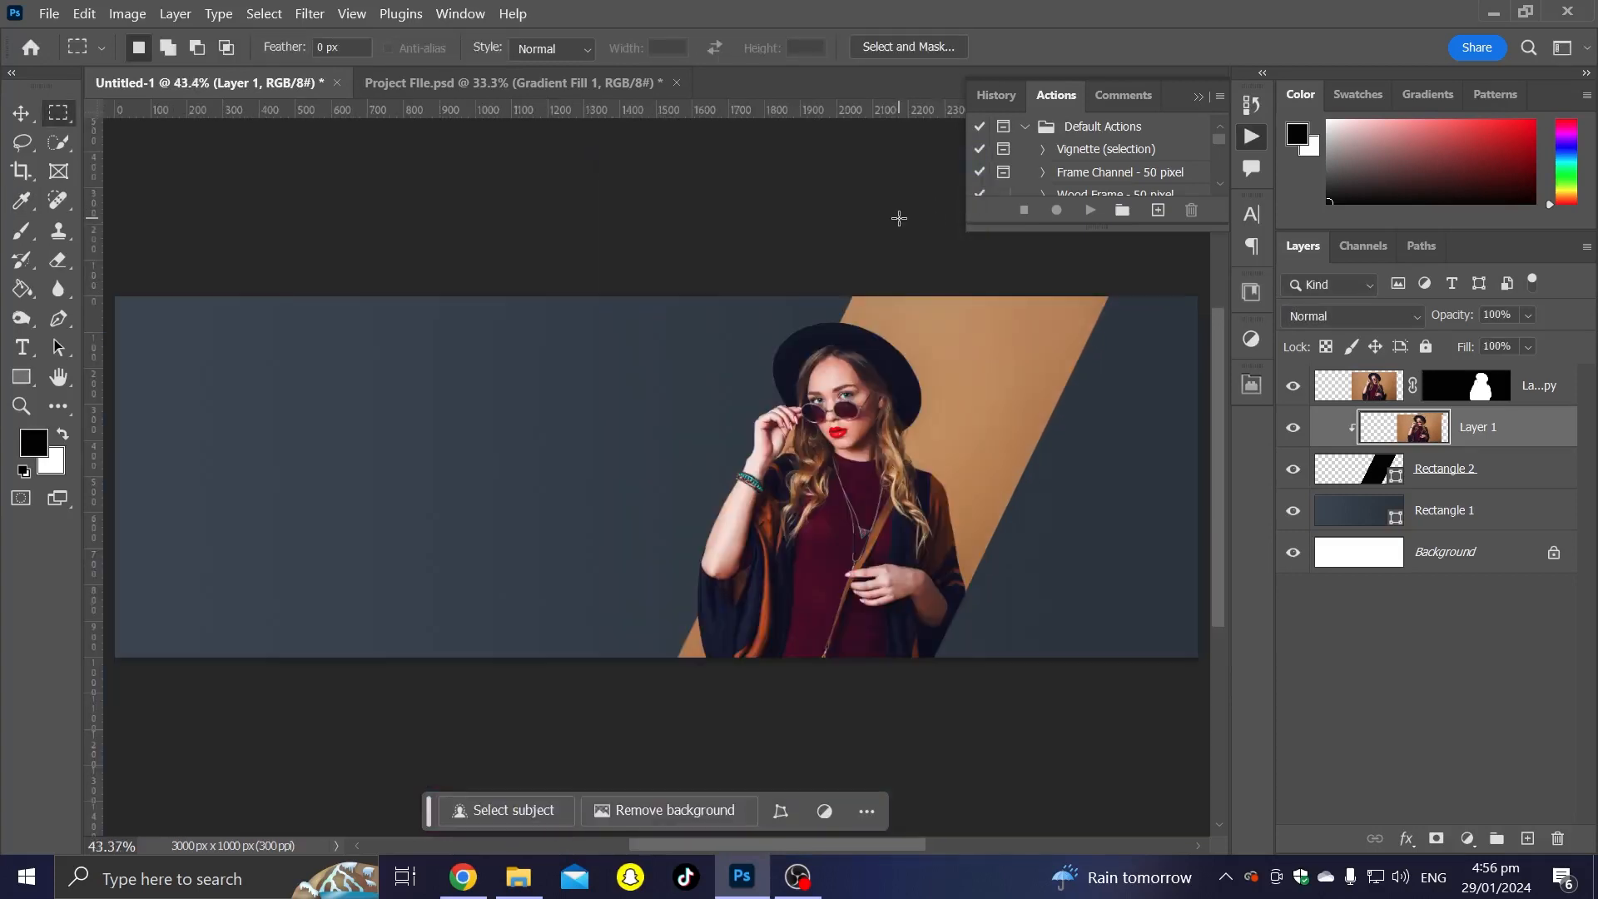
scroll(498, 386, "up", 1)
scroll(920, 460, "down", 1)
Step: Draw a vertical black rectangle about 324 × 1496 px left of the woman and rotate it to about 21.4°
left_click(1438, 475)
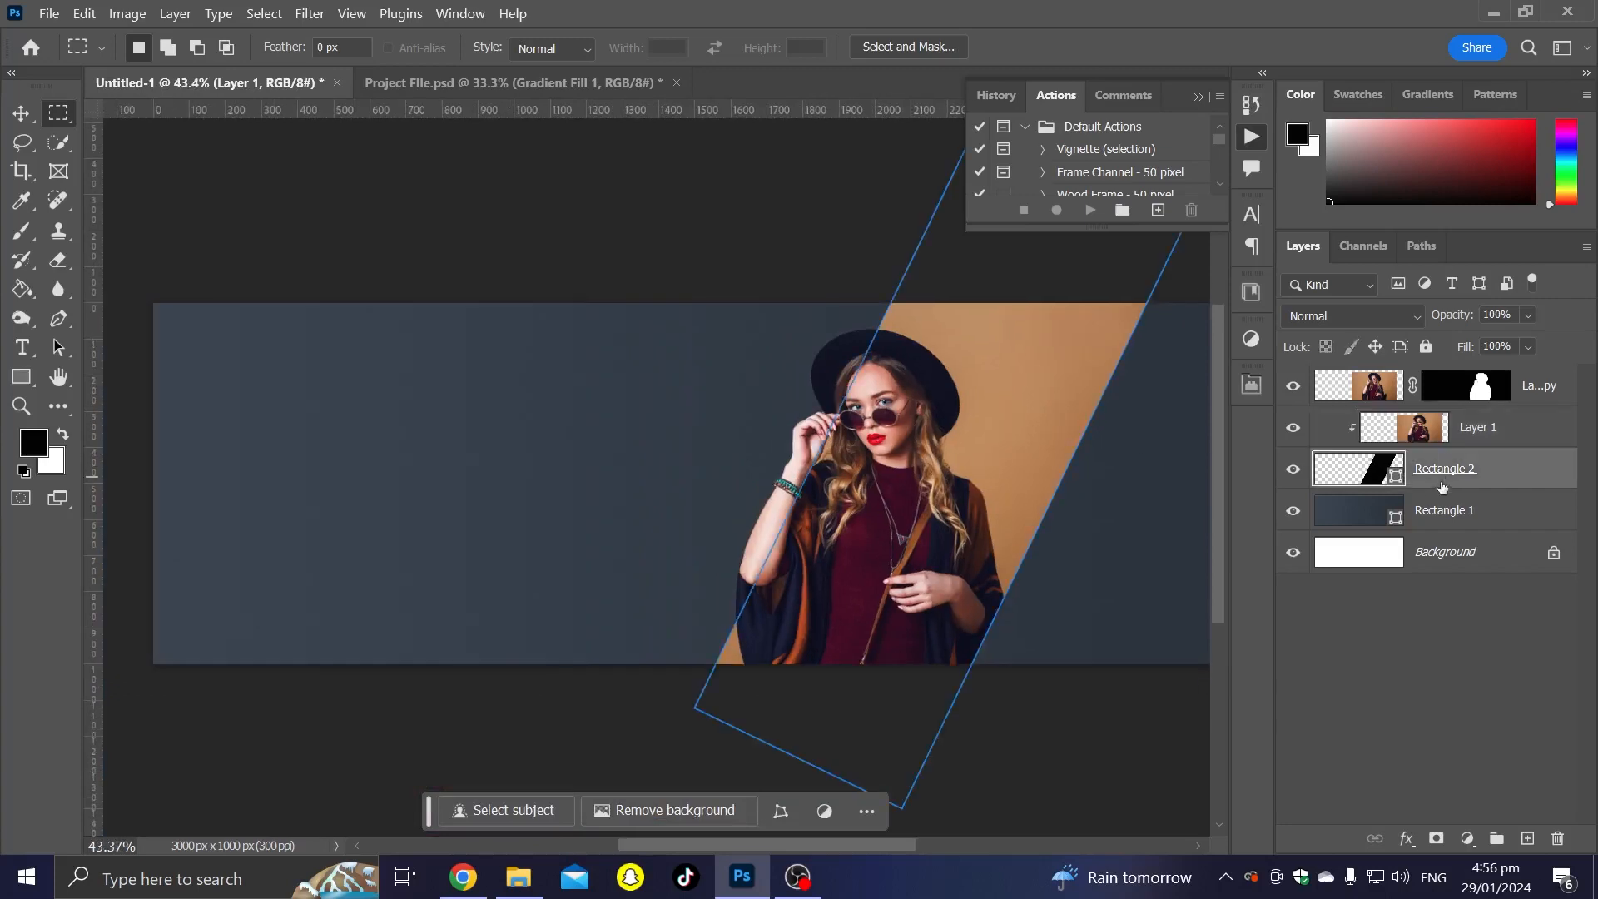
left_click(33, 109)
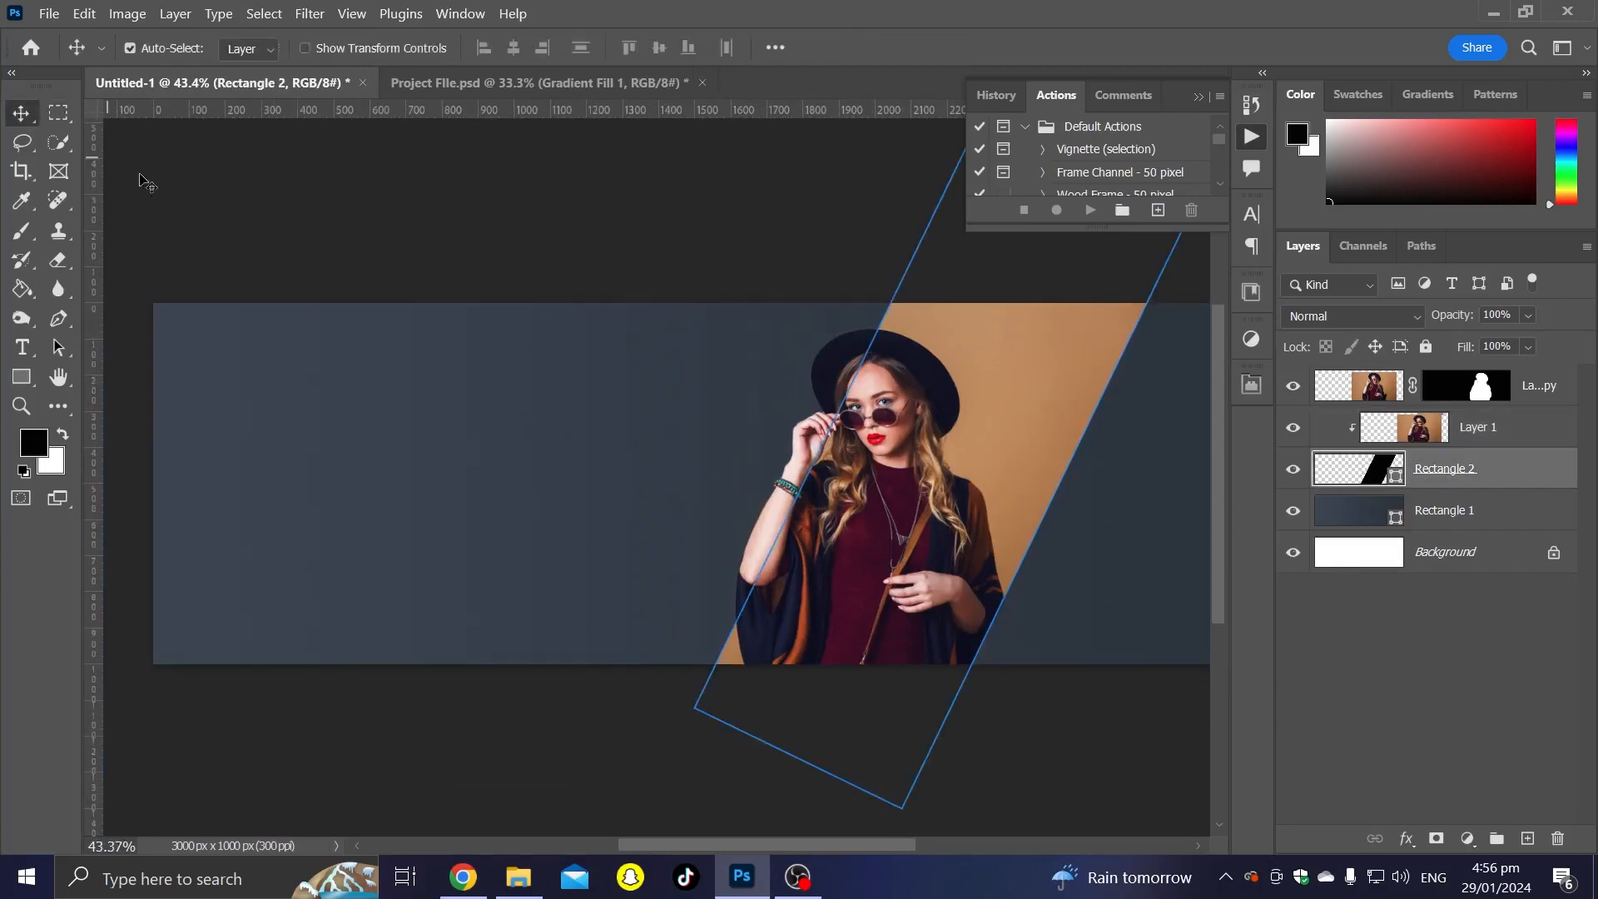
left_click(599, 716)
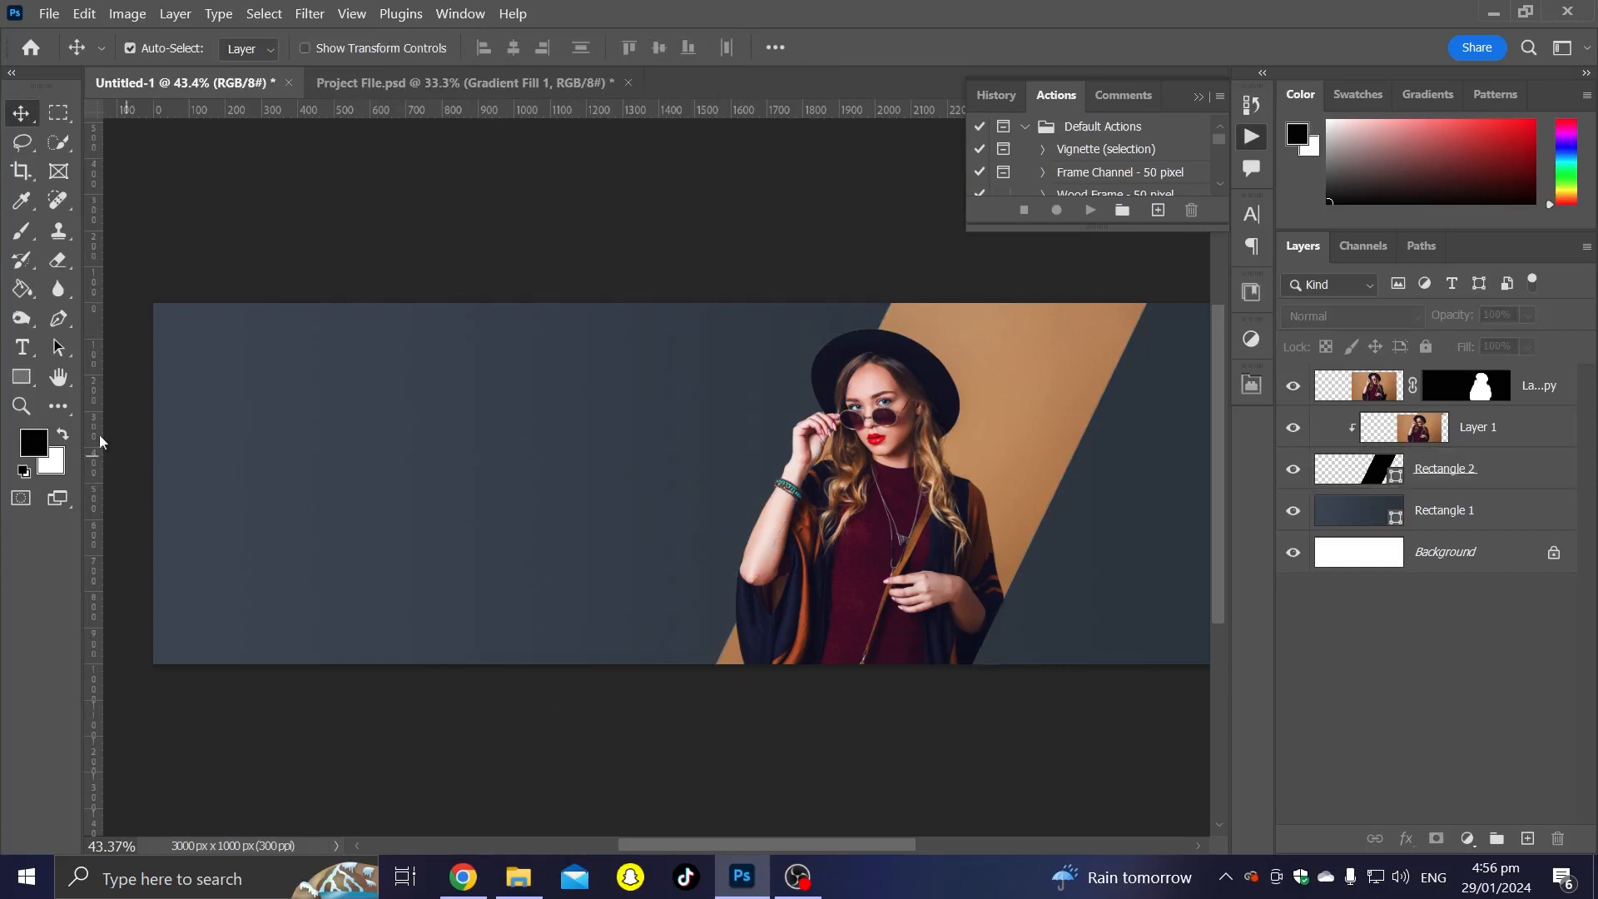
left_click(22, 377)
left_click_drag(392, 240, 510, 780)
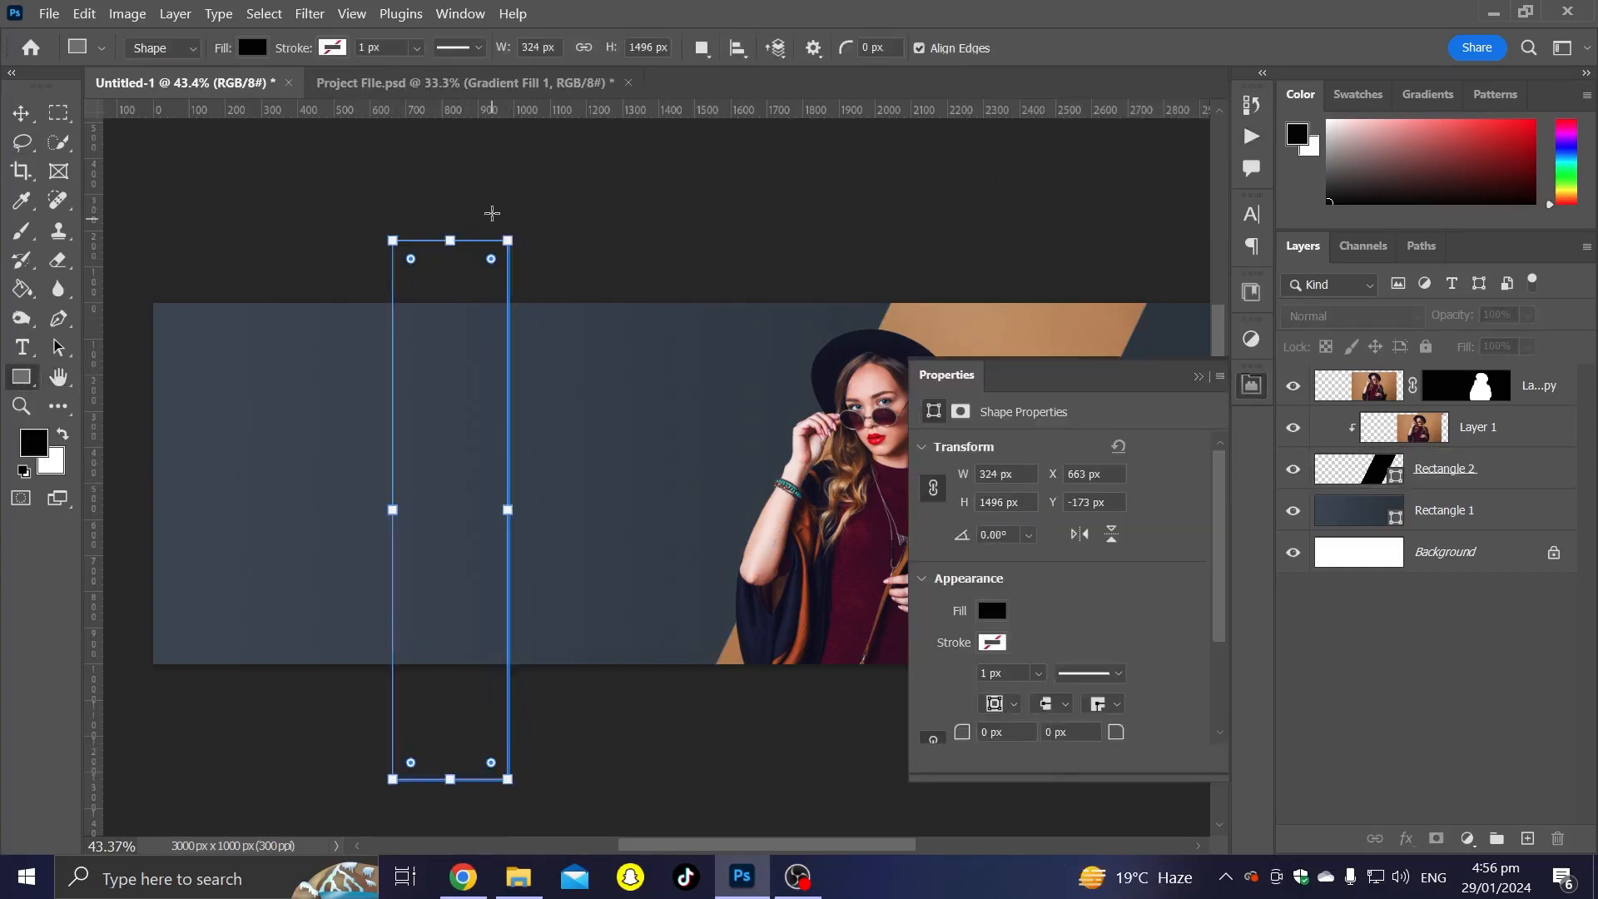
left_click_drag(450, 215, 589, 157)
scroll(549, 250, "down", 2)
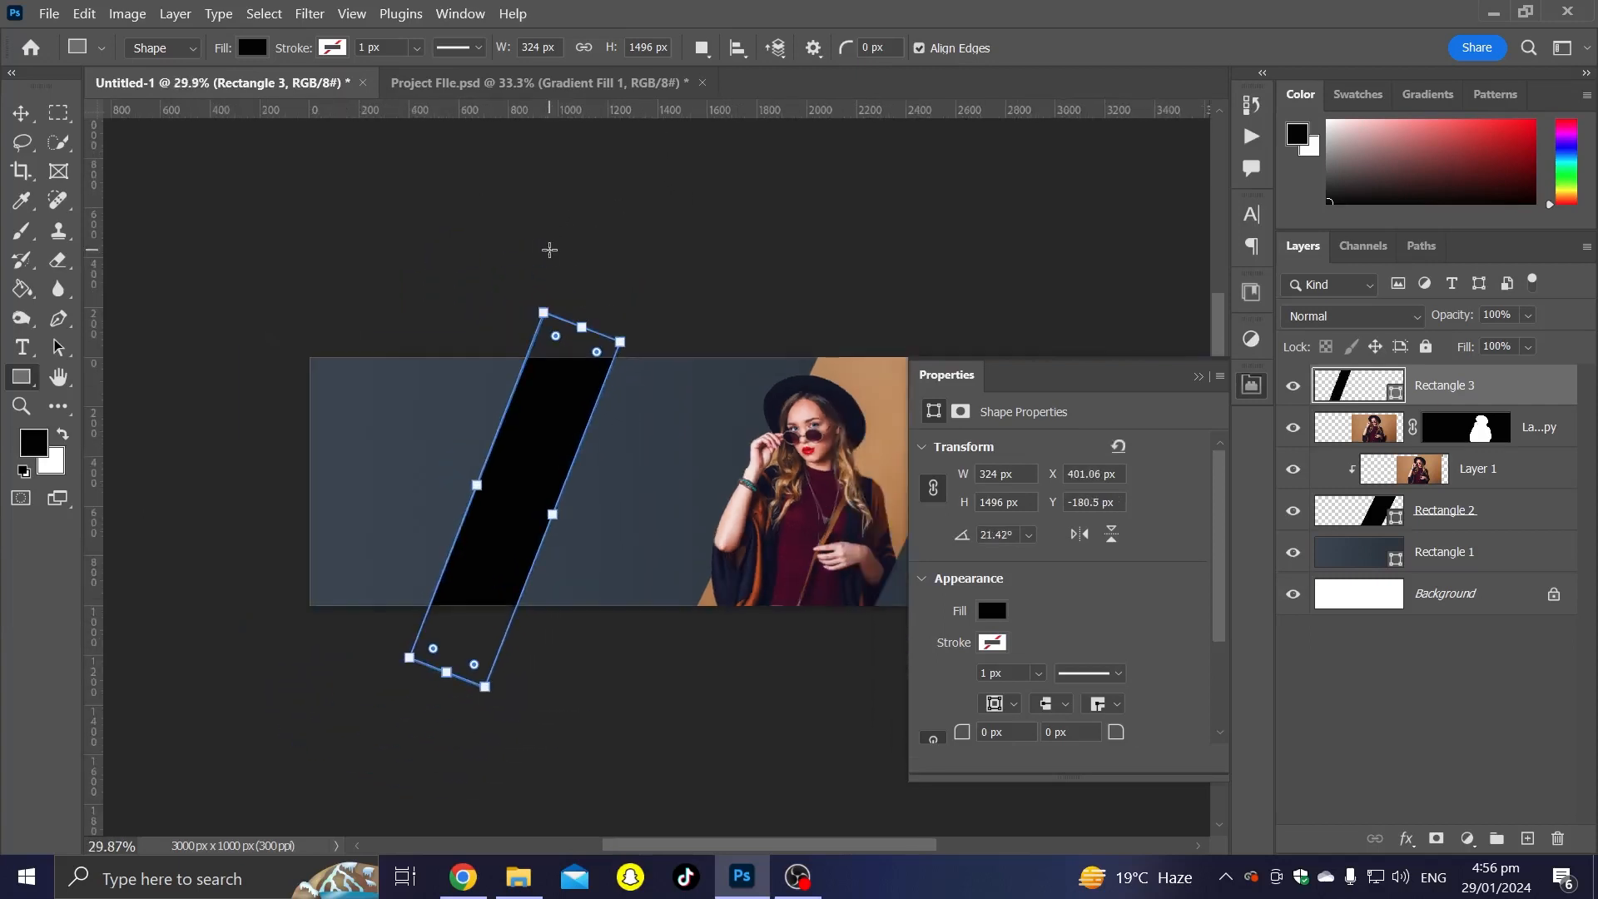
scroll(628, 358, "up", 2)
Step: Move the slanted black rectangle to the banner's right end, just beyond the photo panel
left_click(25, 115)
left_click_drag(531, 198, 287, 192)
left_click_drag(297, 352, 596, 449)
key("ctrl+z")
scroll(597, 450, "down", 2)
left_click_drag(221, 436, 679, 420)
scroll(707, 350, "up", 2)
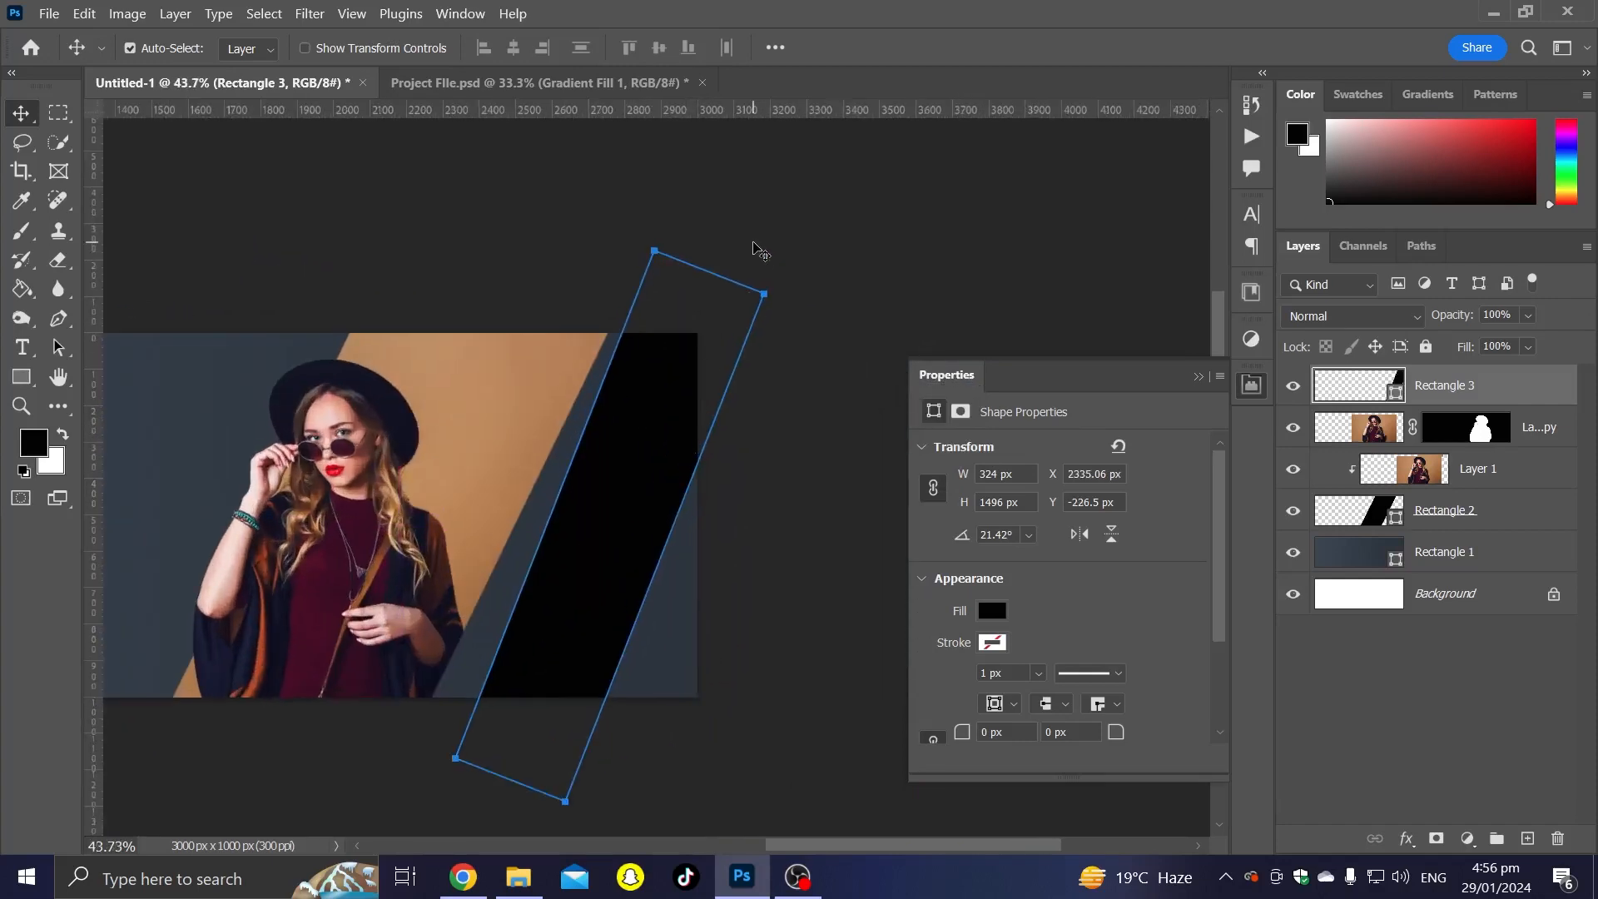
Step: Rotate the rectangle at the right end by about 4.9° to parallel the photo panel's edge
key("ctrl+t")
left_click_drag(780, 236, 789, 272)
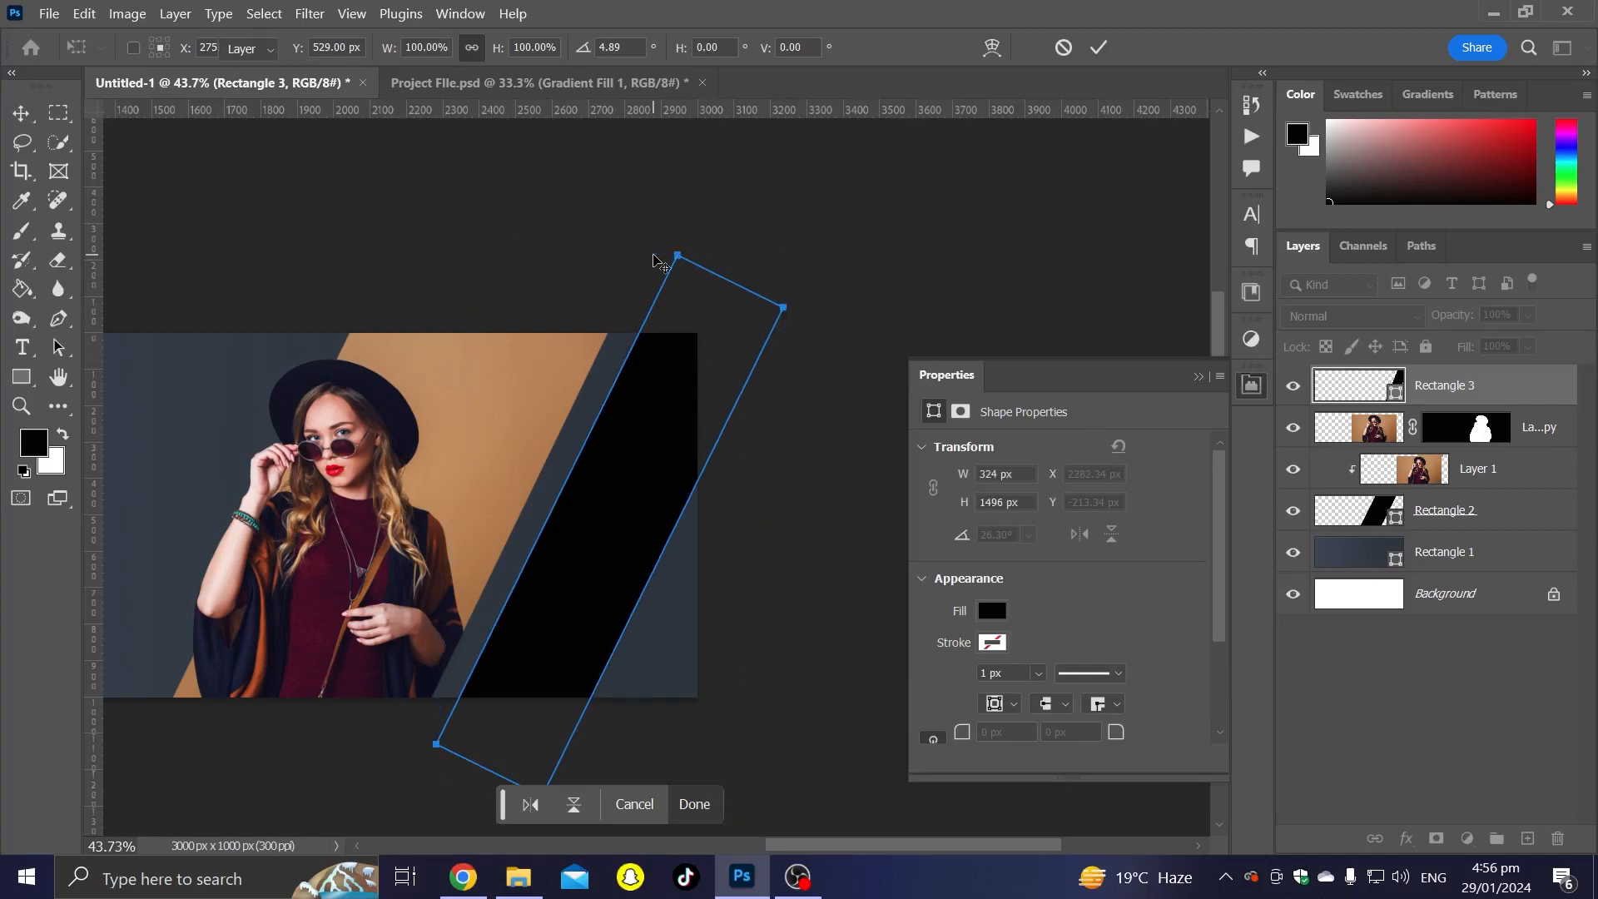
key("Return")
left_click(771, 502)
left_click_drag(631, 510, 747, 476)
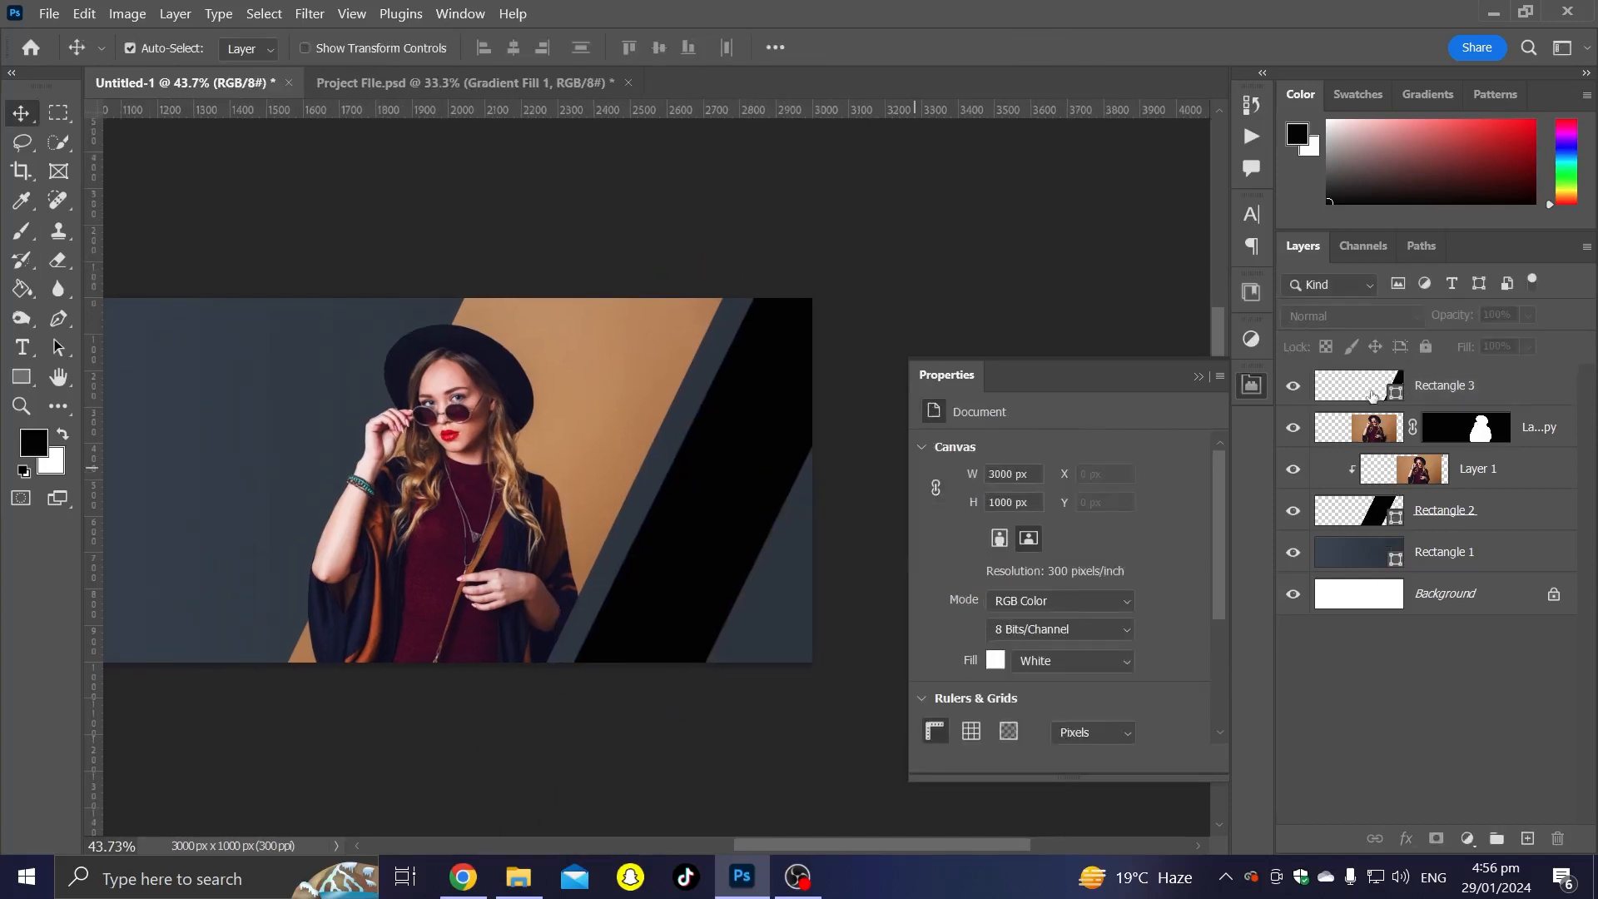
Step: Recolor the slanted rectangle at the right end with the tan c29262 sampled from the photo background
double_click(1373, 398)
left_click(613, 380)
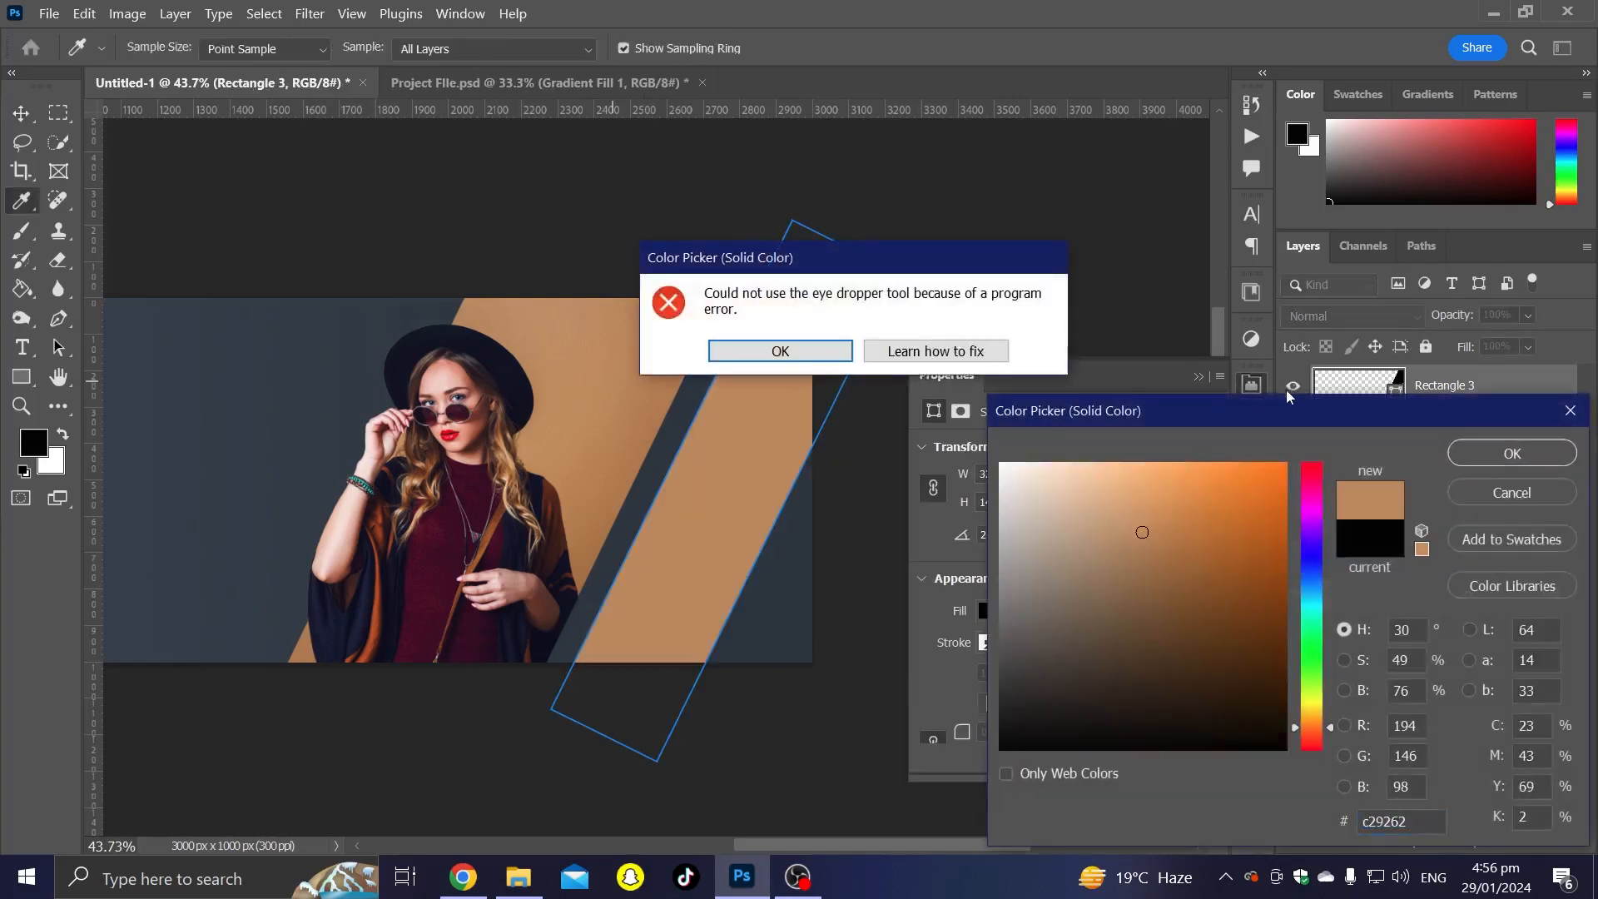
left_click(803, 352)
left_click(1512, 452)
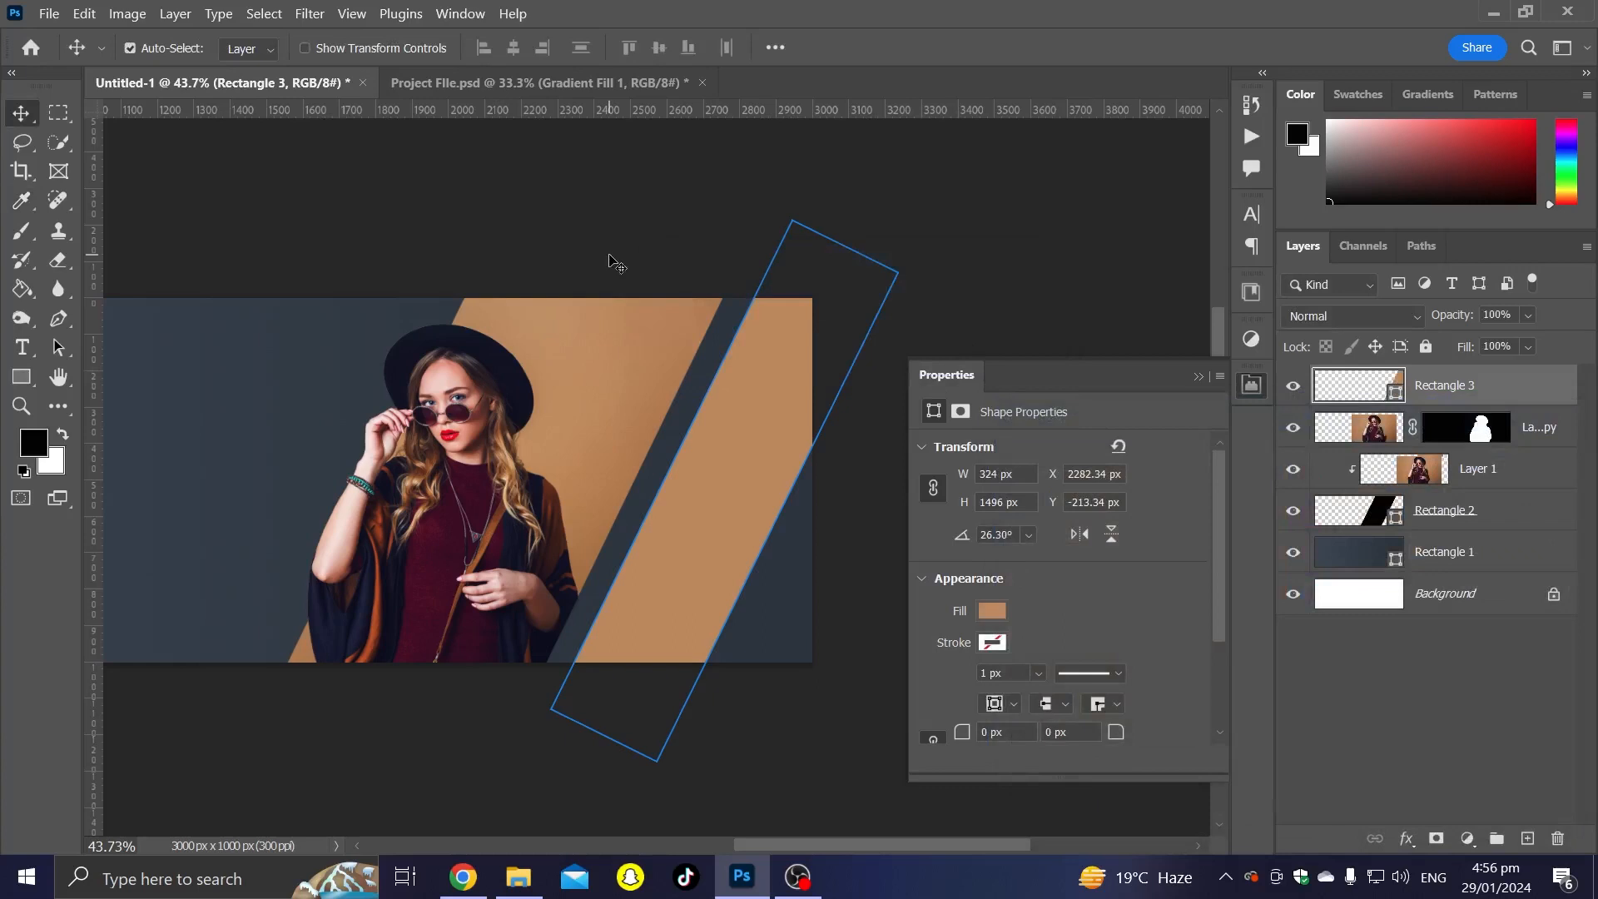
left_click(609, 262)
Step: Draw another black rectangle, about 207 × 1491 px, on the dark background left of the woman and rotate it to about 23.8°
scroll(595, 283, "down", 3)
left_click_drag(561, 293, 766, 316)
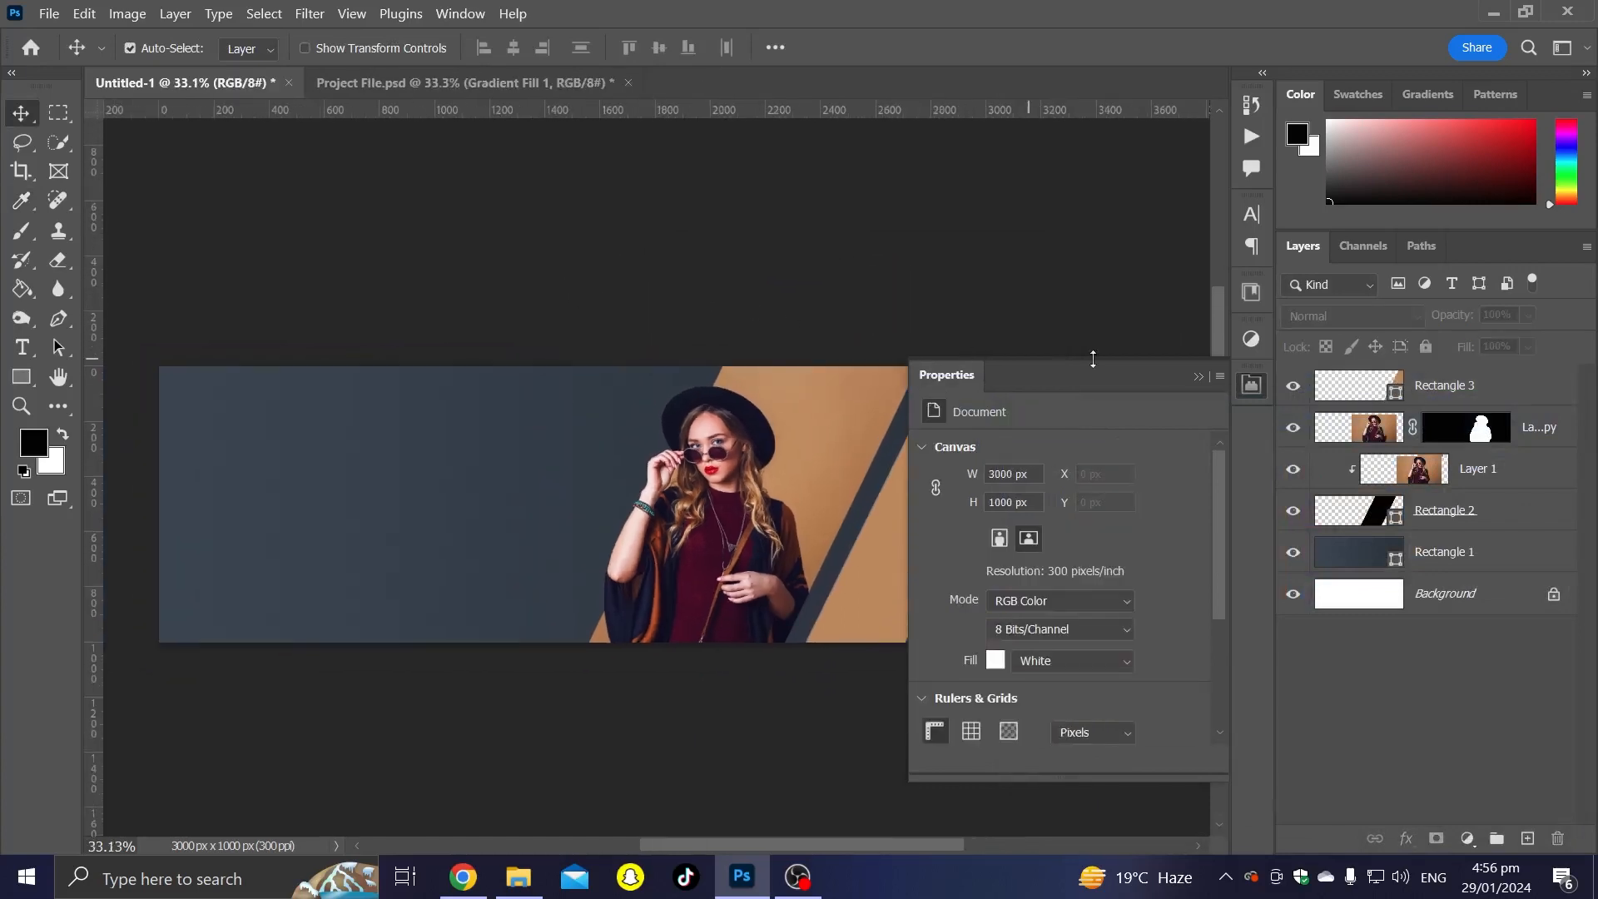
left_click(1202, 376)
scroll(281, 560, "up", 2)
left_click_drag(225, 524, 283, 525)
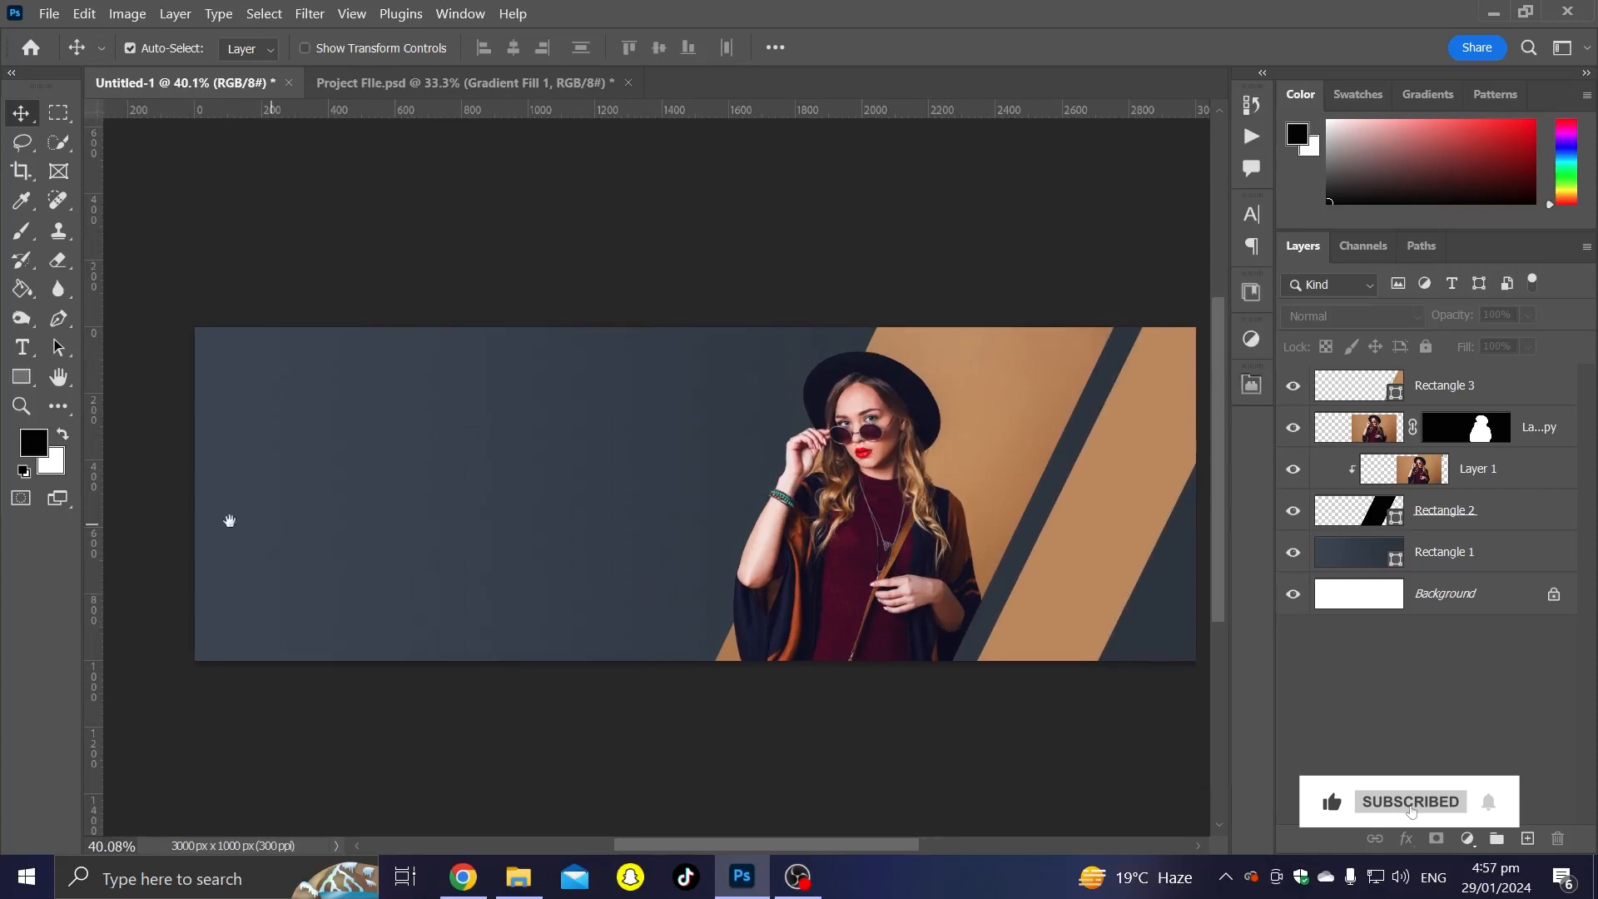
left_click(22, 377)
left_click_drag(608, 298, 676, 719)
left_click_drag(701, 282, 792, 258)
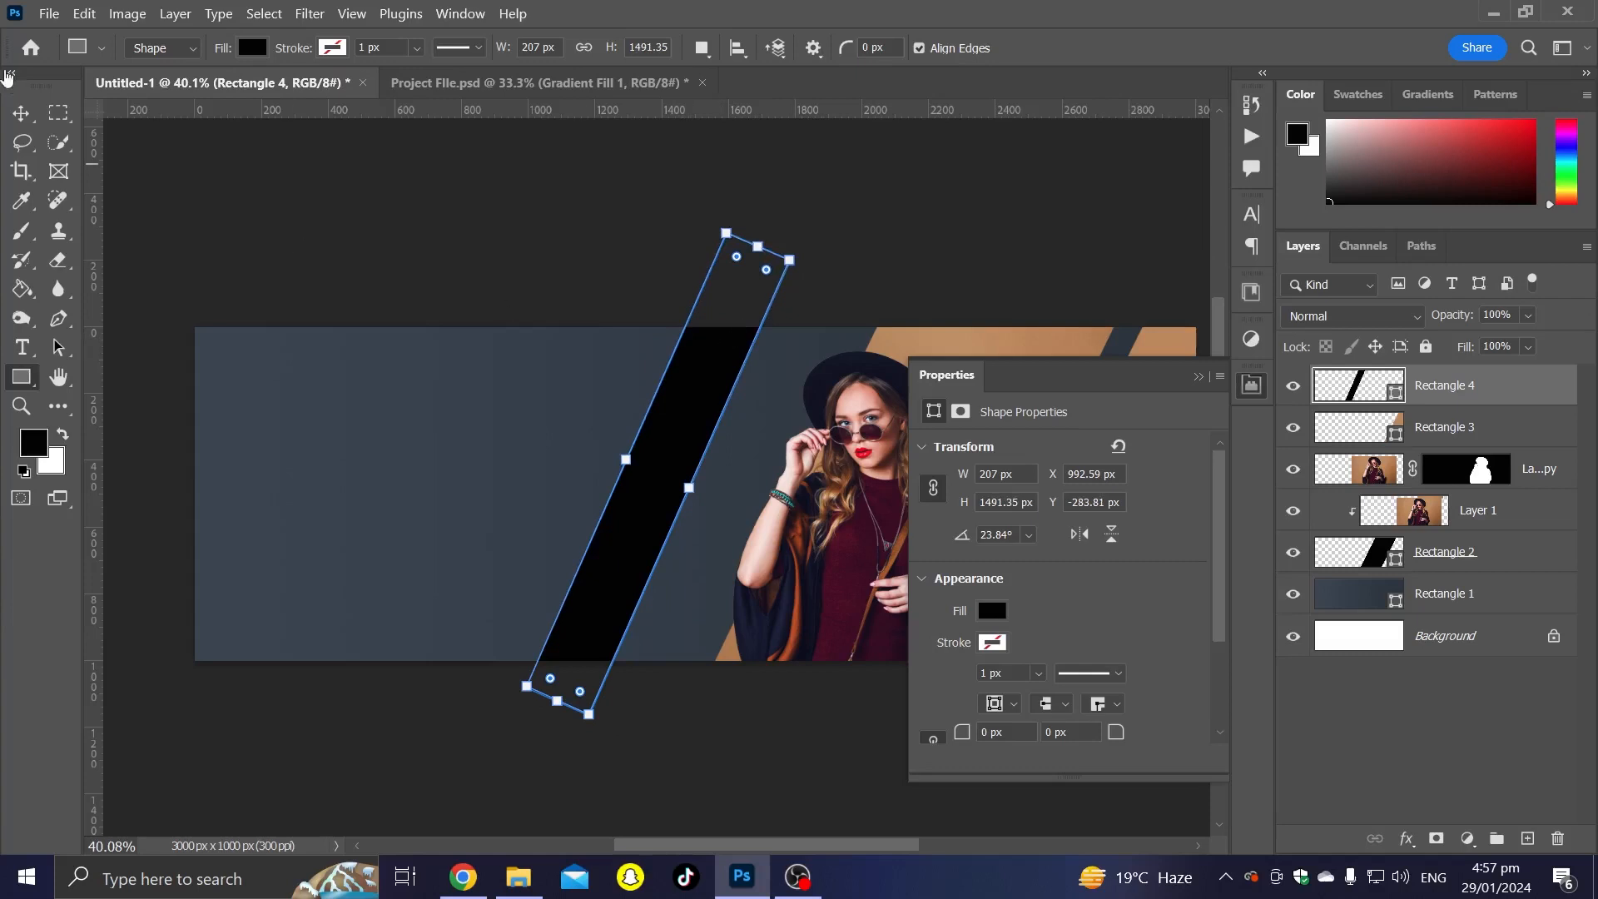
Step: Move the narrow black rectangle close to the photo panel's left edge and rotate it by about 3.7° to match the slant
left_click(15, 117)
scroll(532, 408, "up", 2)
left_click_drag(741, 449, 843, 452)
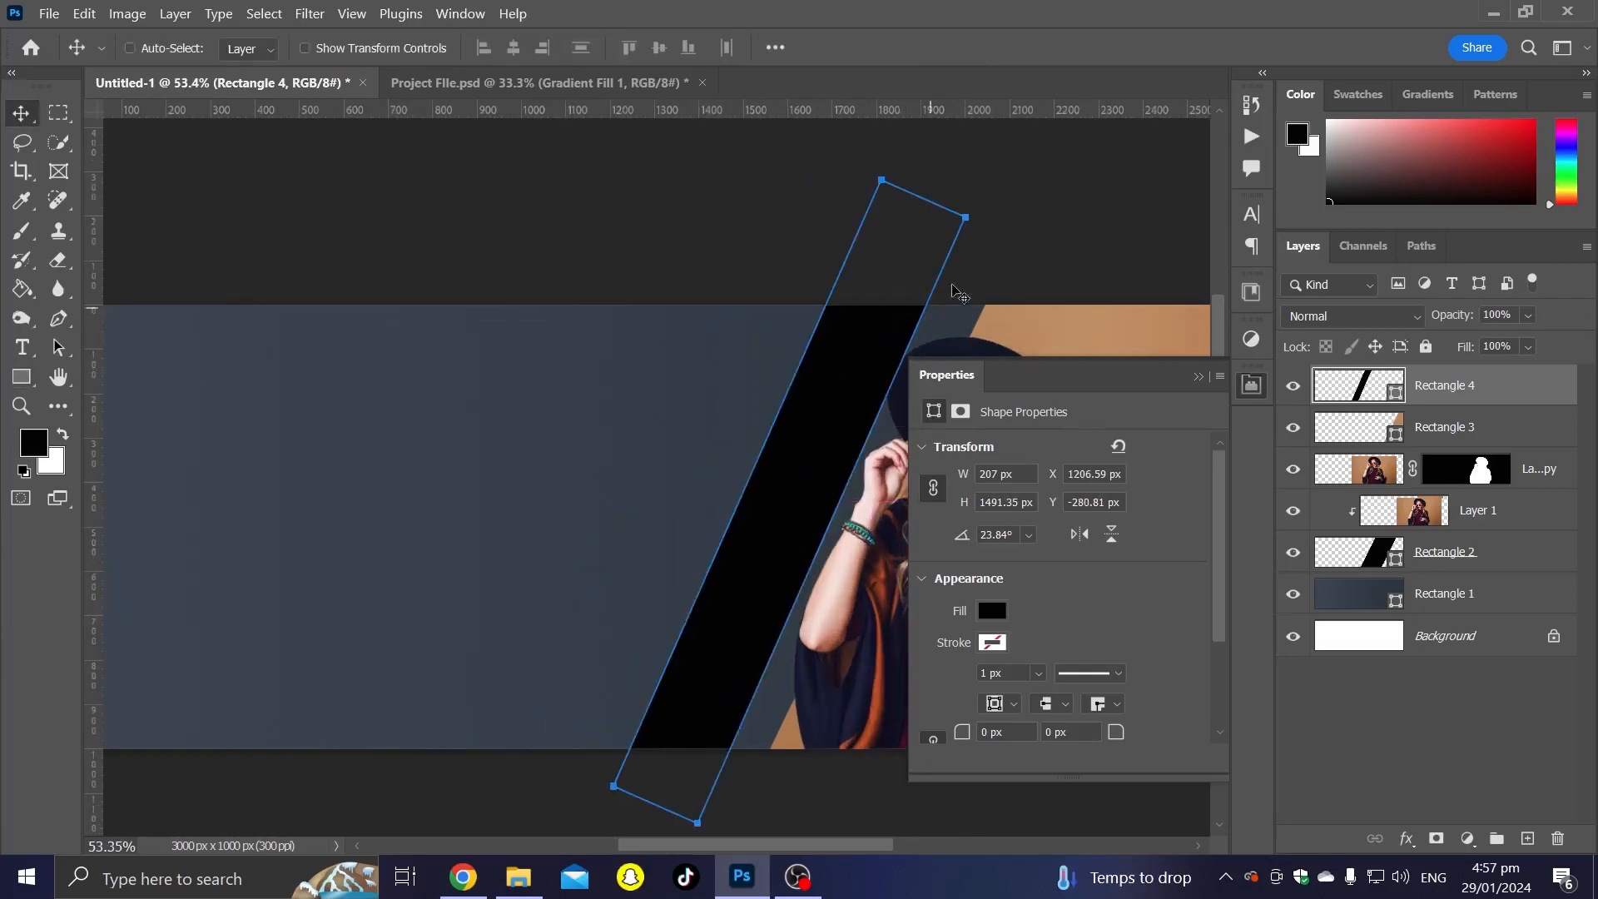
key("ctrl+t")
mouse_move(1002, 214)
left_mouse_down()
mouse_move(1036, 214)
mouse_move(1026, 225)
left_mouse_up()
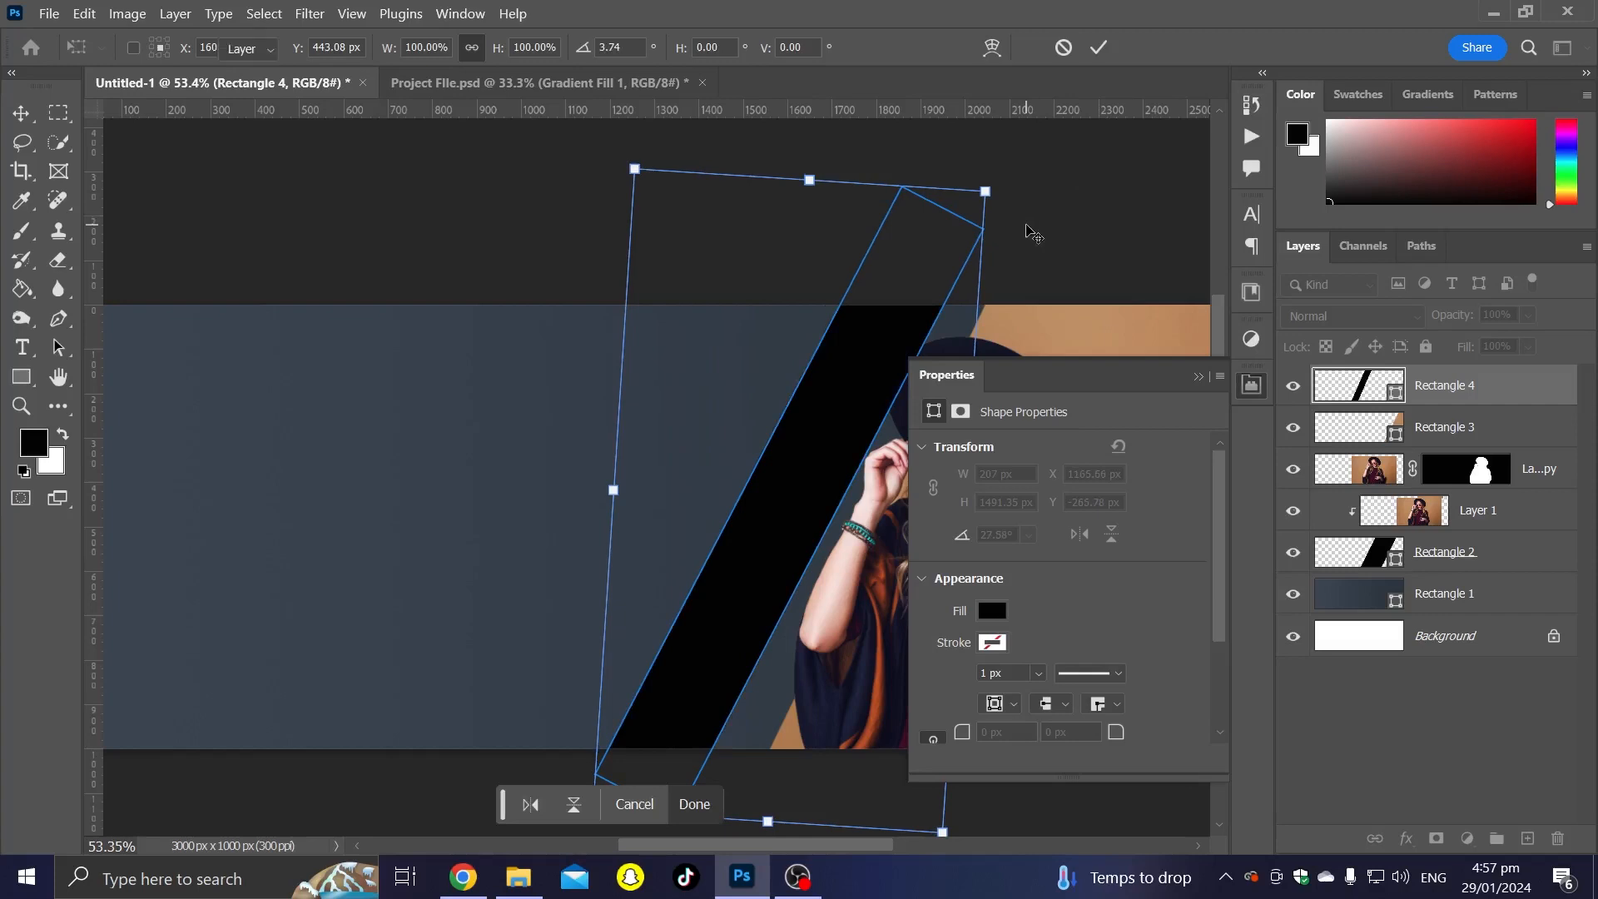
key("Return")
Step: Duplicate the narrow slanted rectangle into a row of seven spaced stripes covering the background left of the woman
scroll(516, 479, "down", 2)
left_click_drag(670, 564, 329, 542)
left_click_drag(306, 551, 404, 566)
left_click_drag(385, 579, 683, 662)
left_click(803, 753)
left_click(1436, 595, "shift")
key("ctrl+t")
left_click_drag(705, 533, 731, 551)
key("Return")
left_click(492, 803)
left_click_drag(248, 405, 146, 400)
scroll(614, 480, "down", 3)
Step: Select all seven stripe layers and merge them into one shape
left_click_drag(1486, 599, 1486, 654)
left_click(1437, 386, "shift")
right_click(1437, 387)
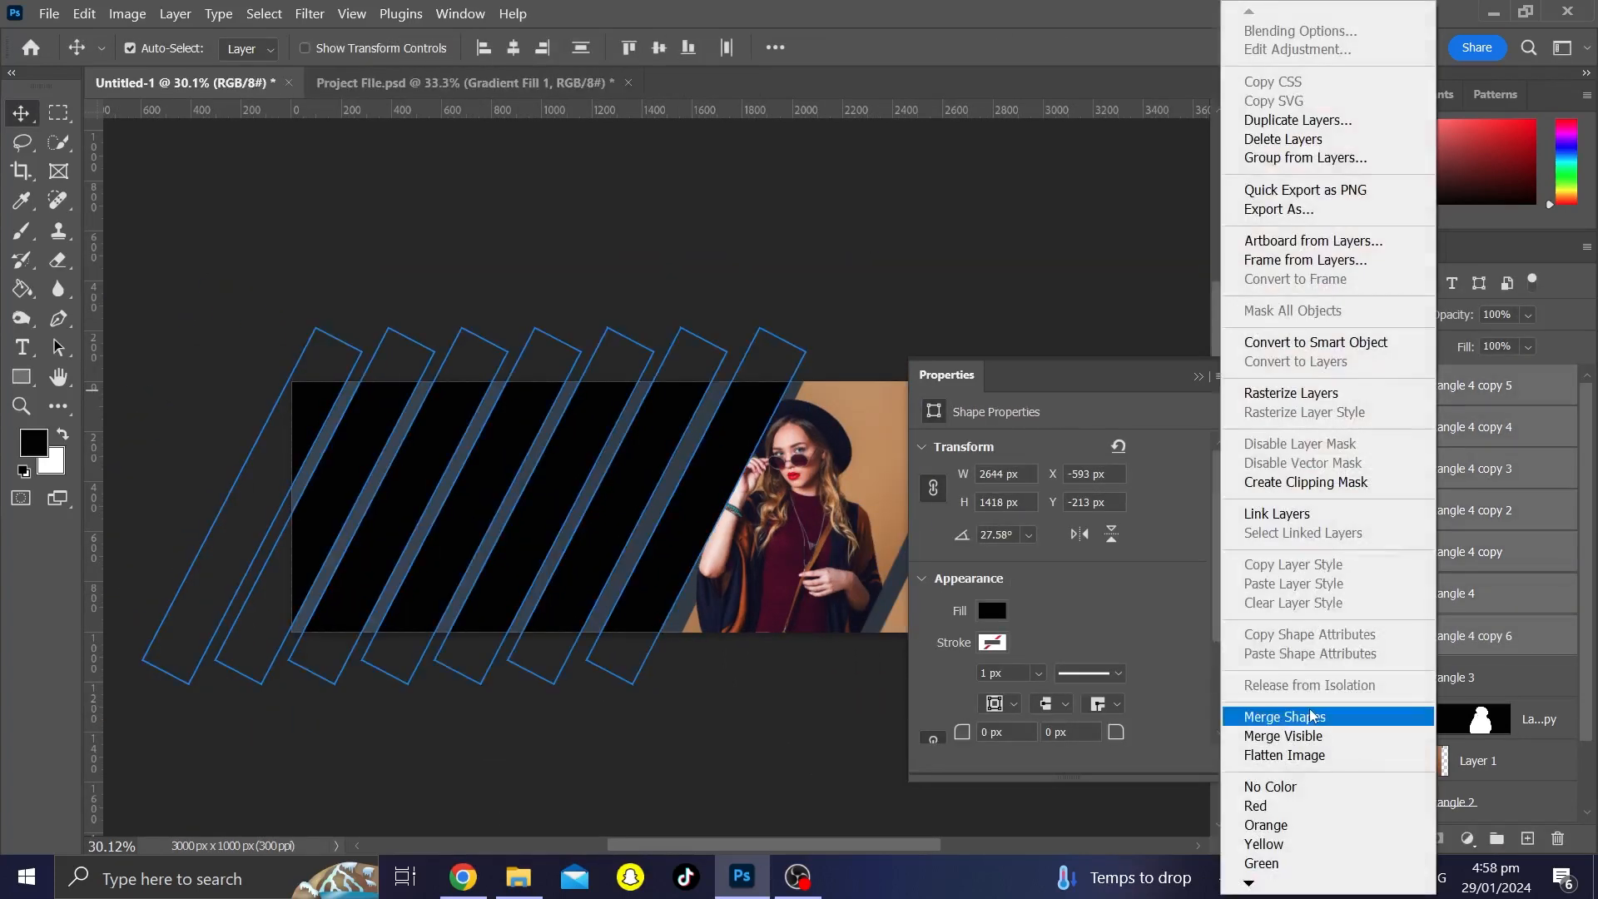
left_click(1310, 718)
Step: Recolor the merged stripes to the dark blue-grey 2b343e, starting from a color sampled from the background gradient
double_click(1371, 388)
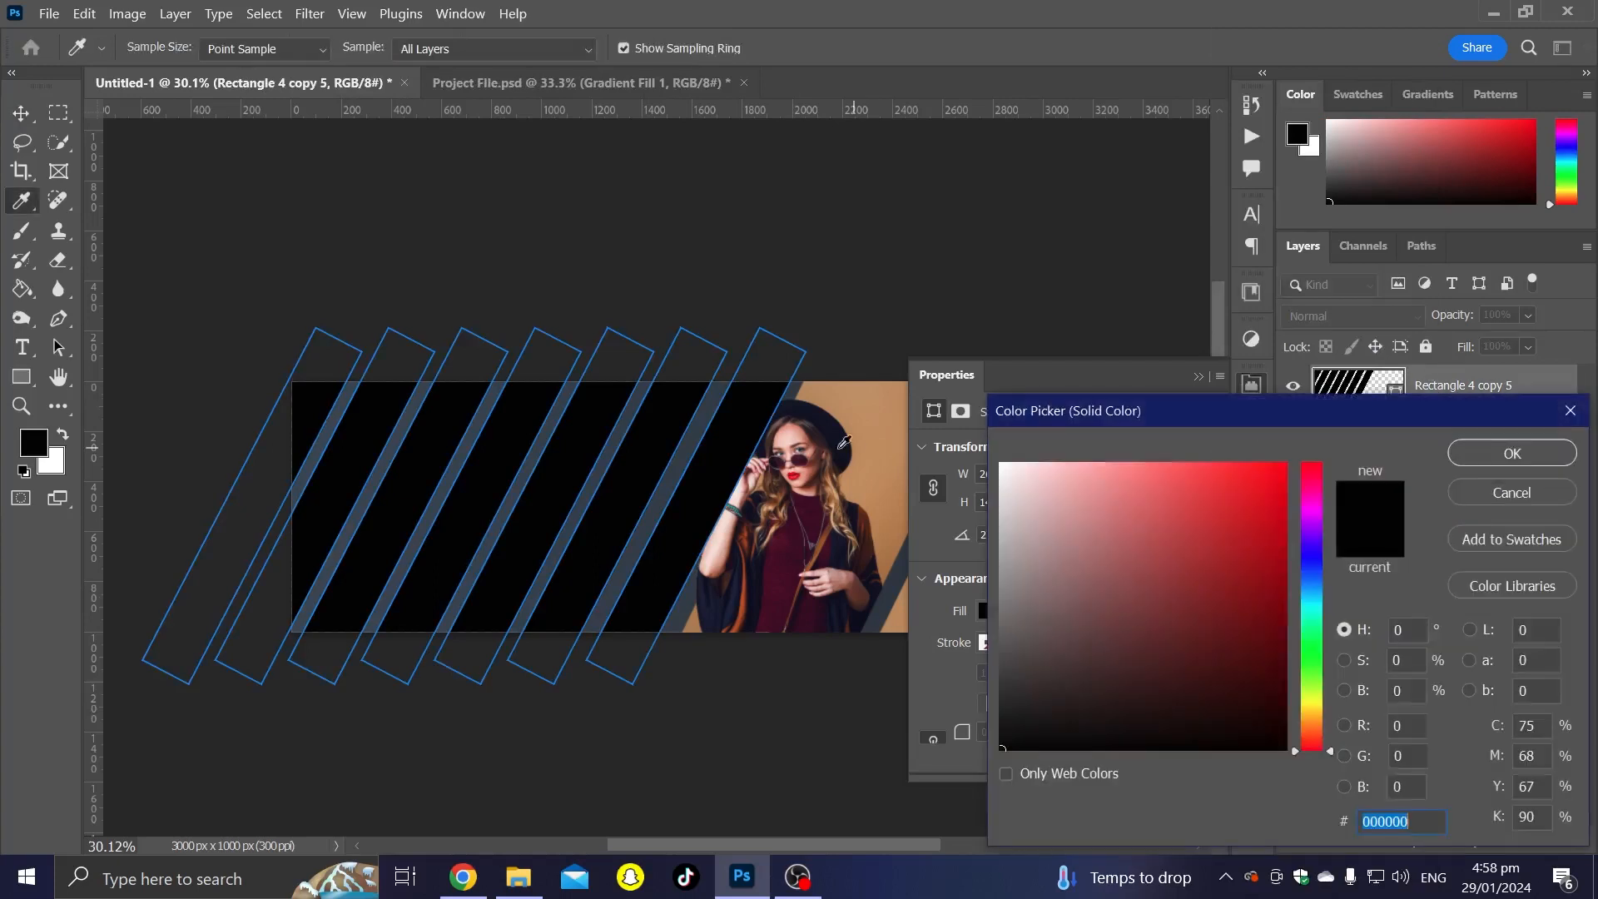
left_click(639, 554)
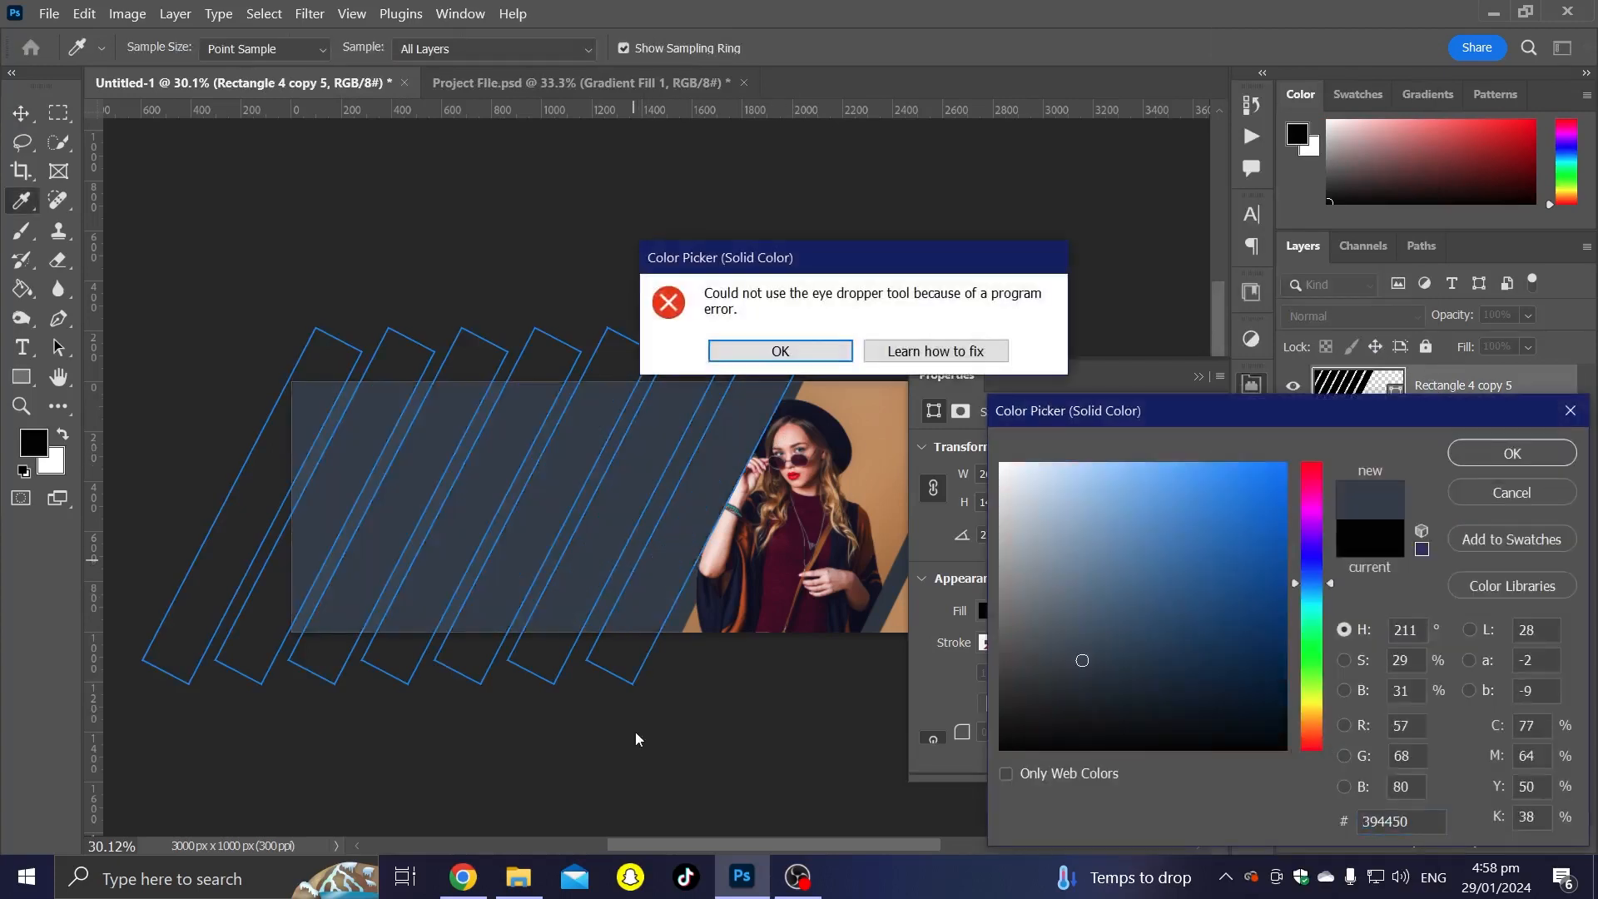
left_click(781, 352)
left_click_drag(1056, 620, 1087, 683)
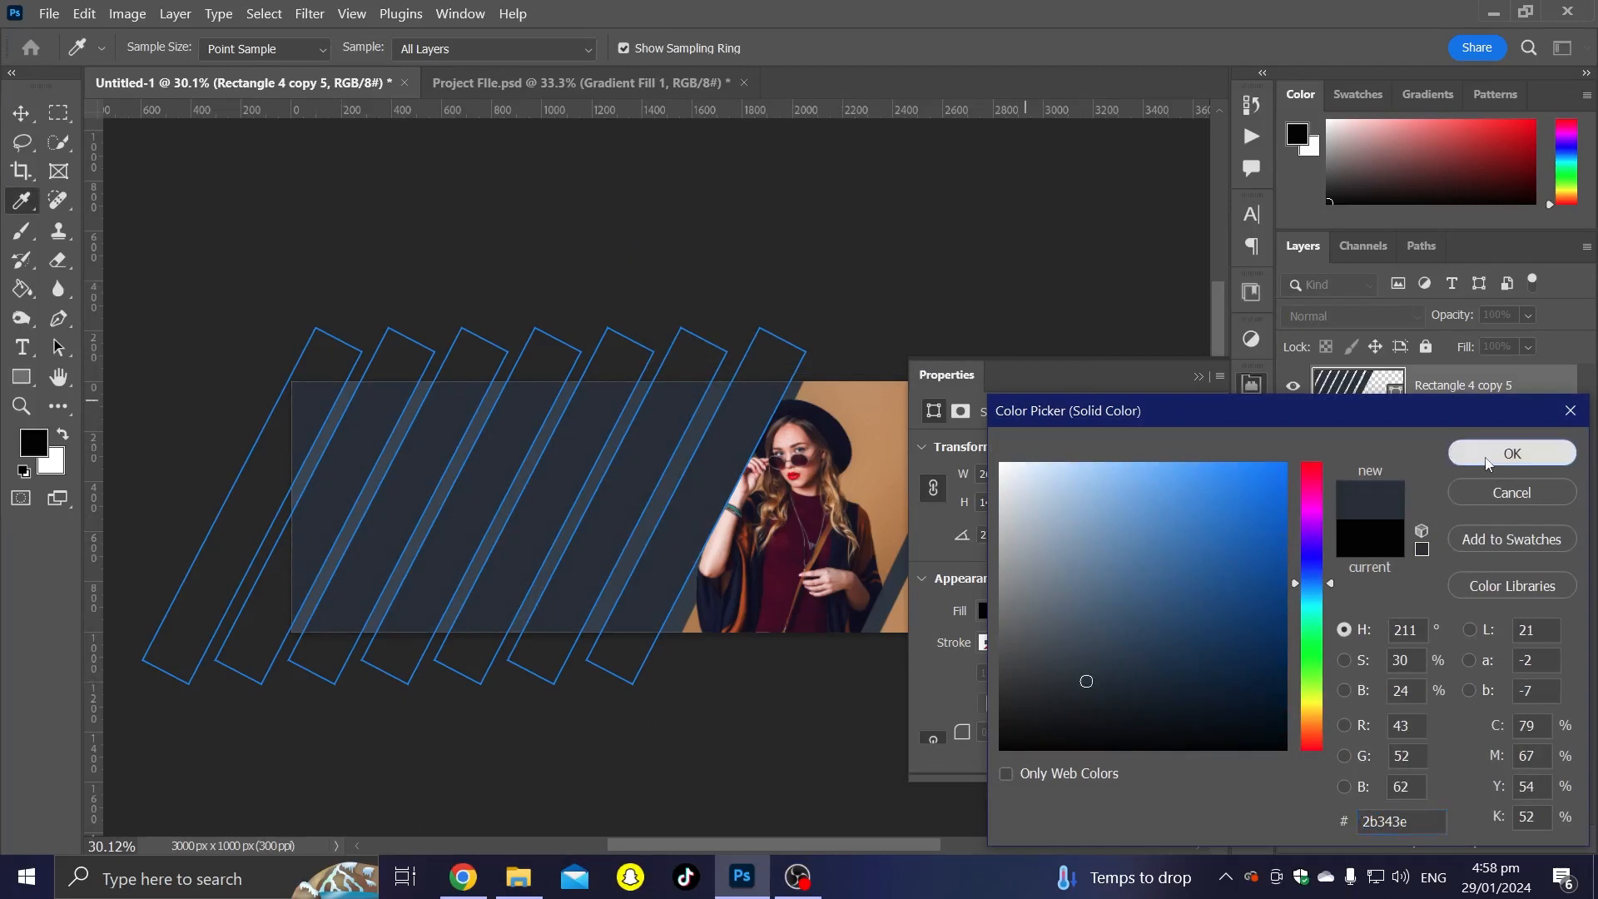
left_click(1512, 452)
key("v")
left_click(756, 267)
scroll(666, 258, "up", 2)
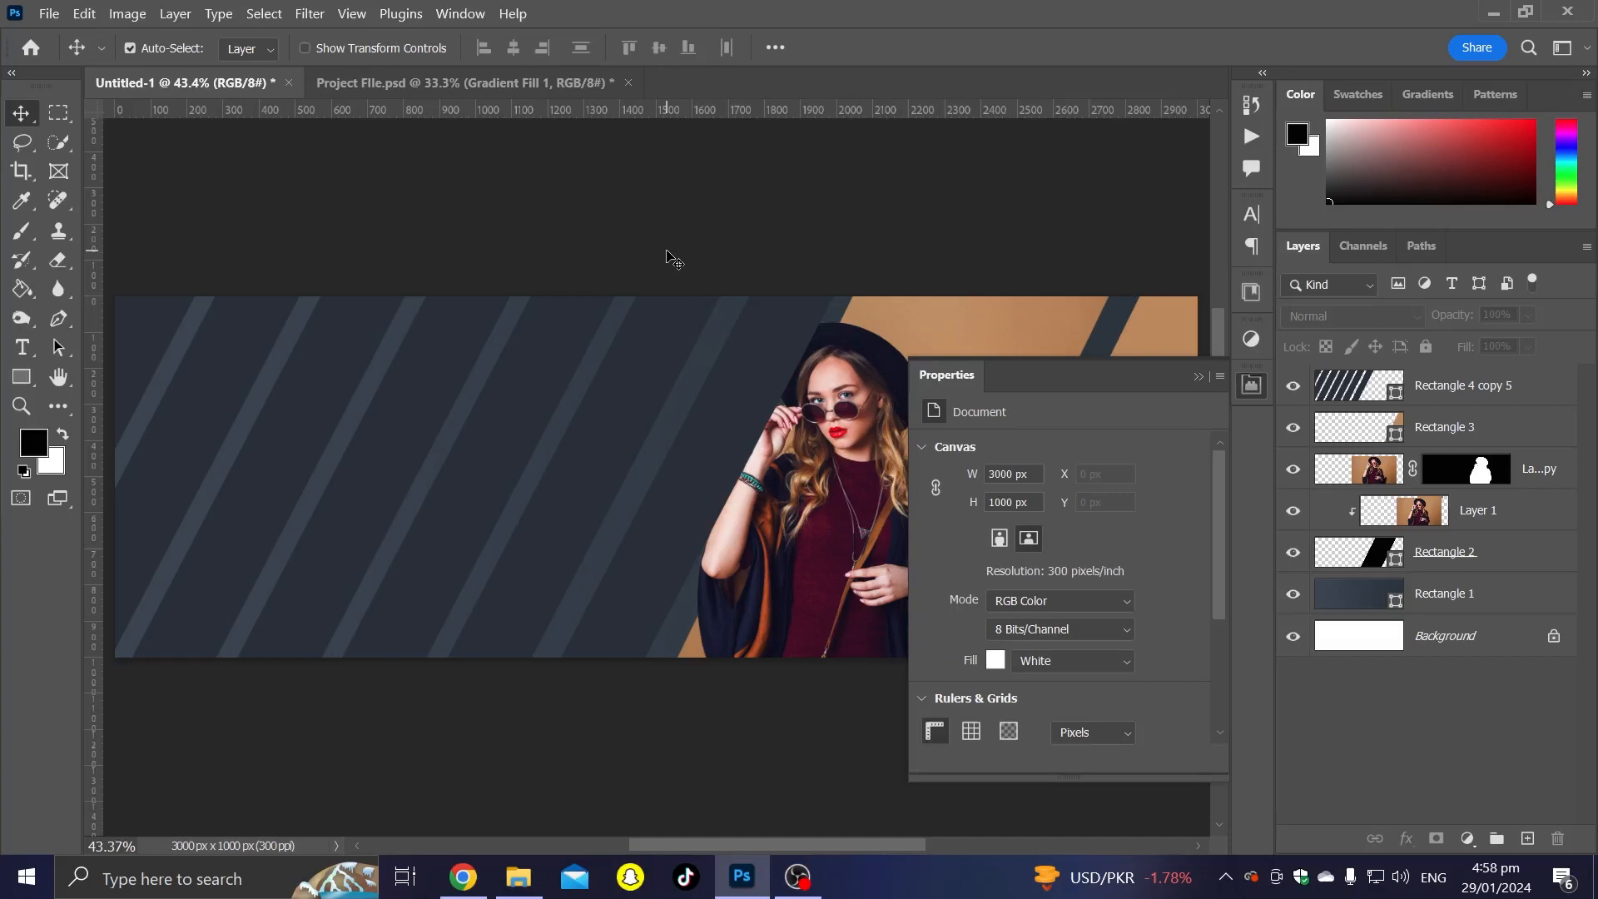
Step: Move the merged stripes layer below Rectangle 2 and above Rectangle 1, so the stripes sit behind the woman and photo panel
scroll(808, 323, "up", 6)
left_click_drag(878, 342, 946, 346)
key("ctrl+z")
left_click_drag(1493, 383, 1491, 551)
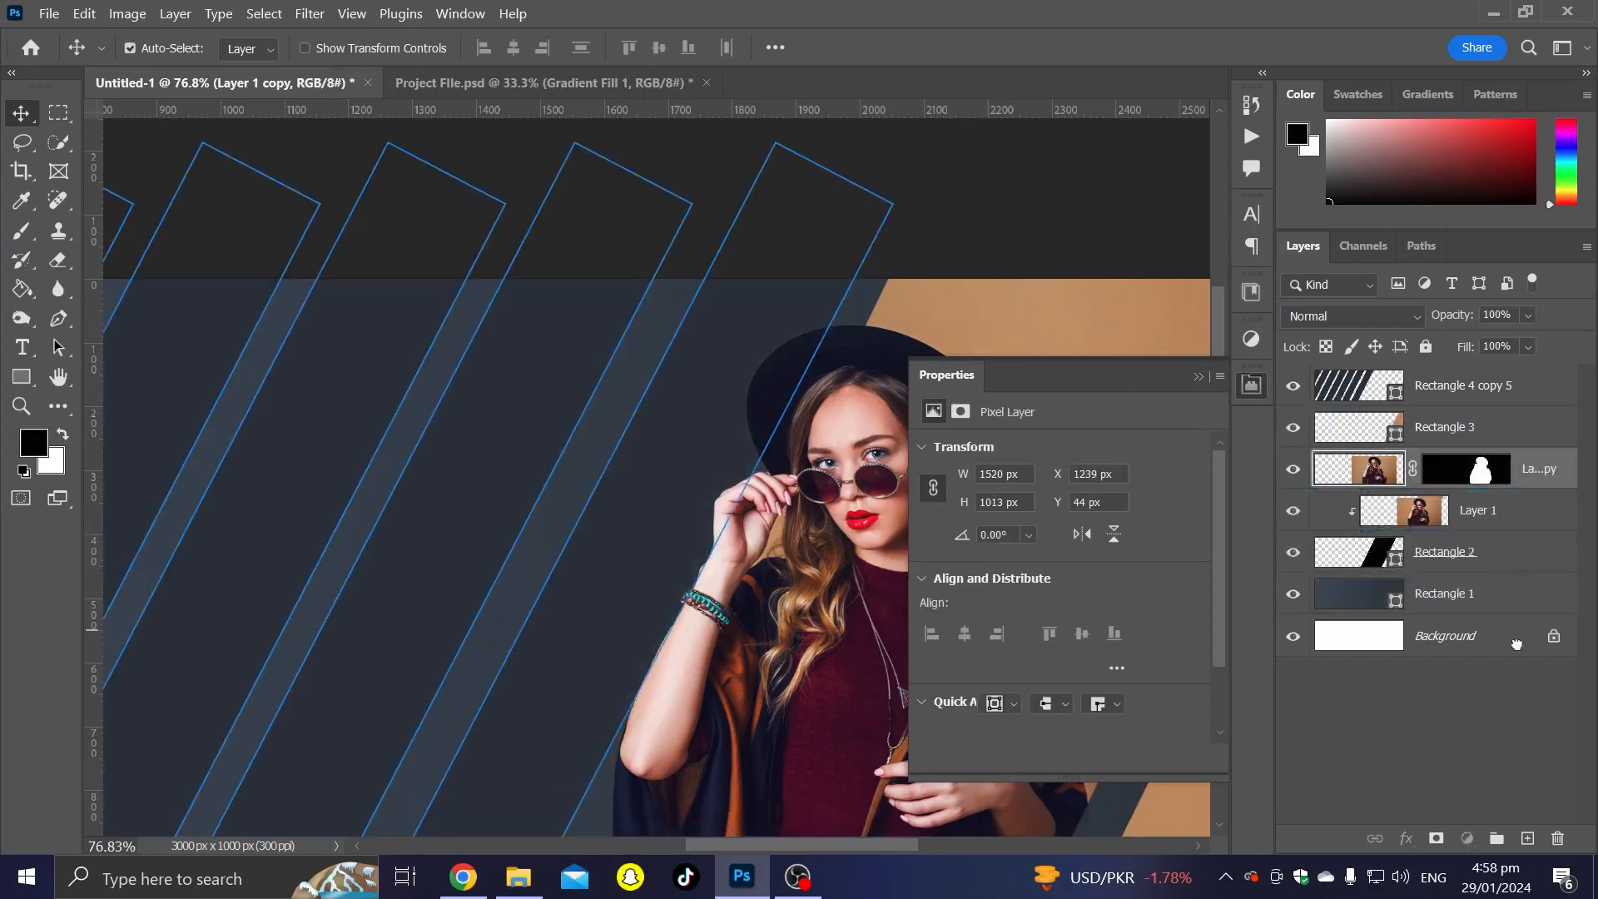
scroll(666, 535, "down", 3)
left_click(944, 236)
scroll(889, 242, "down", 3)
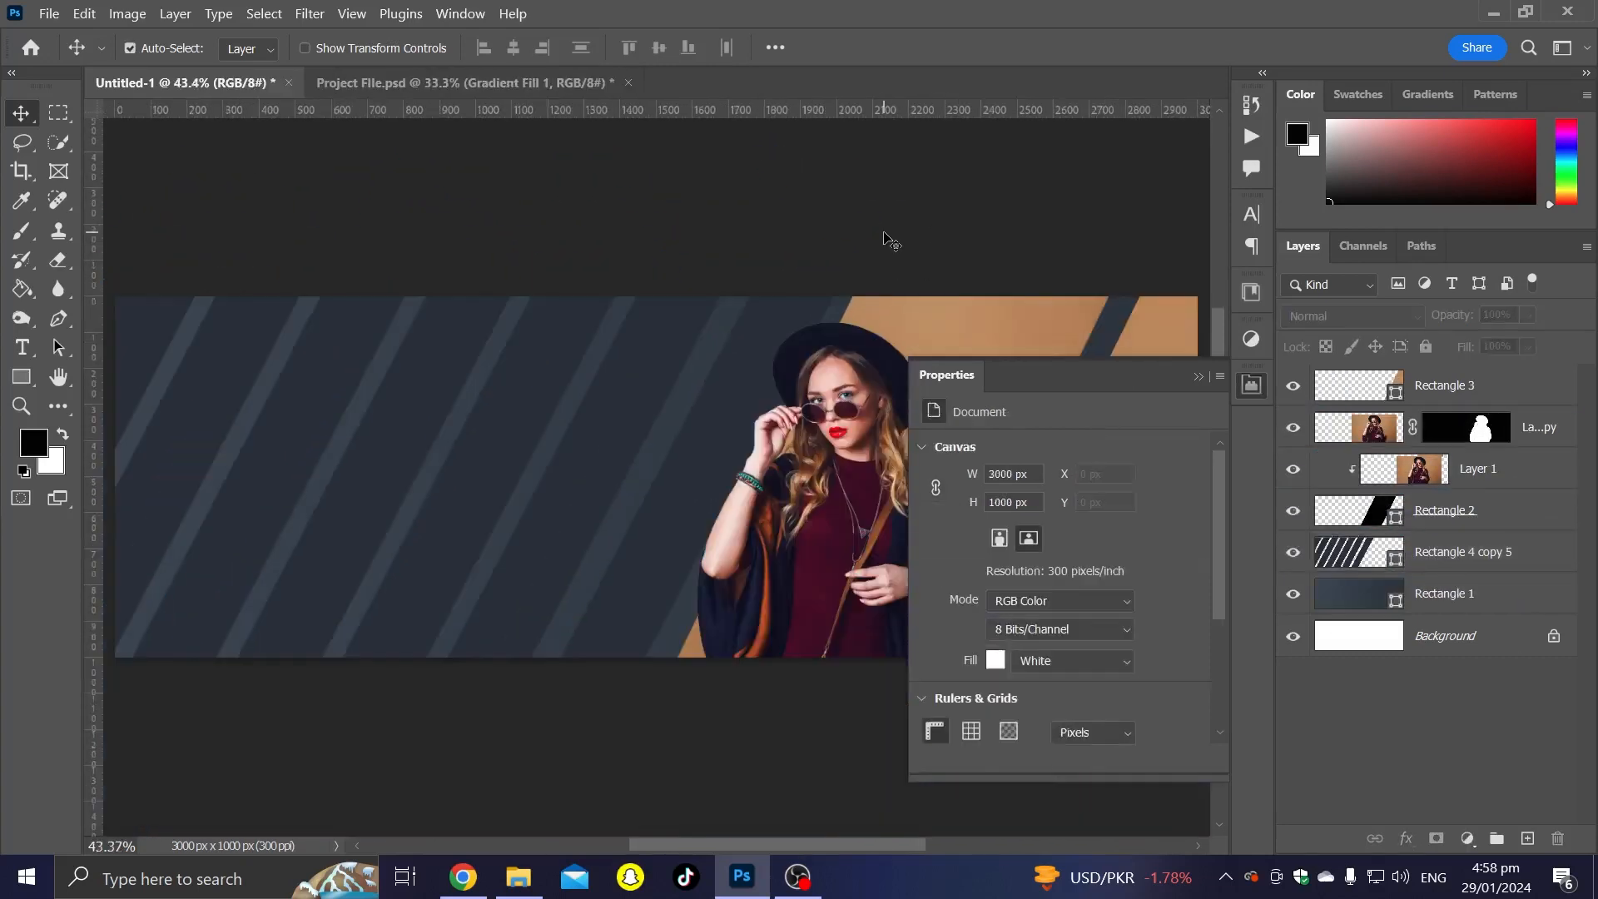
Step: Add the two-line Montserrat headline "Clothes for Your Best Moments." on the left, with bold white "Best" and bold tan "Moments."
key("t")
scroll(360, 403, "down", 2)
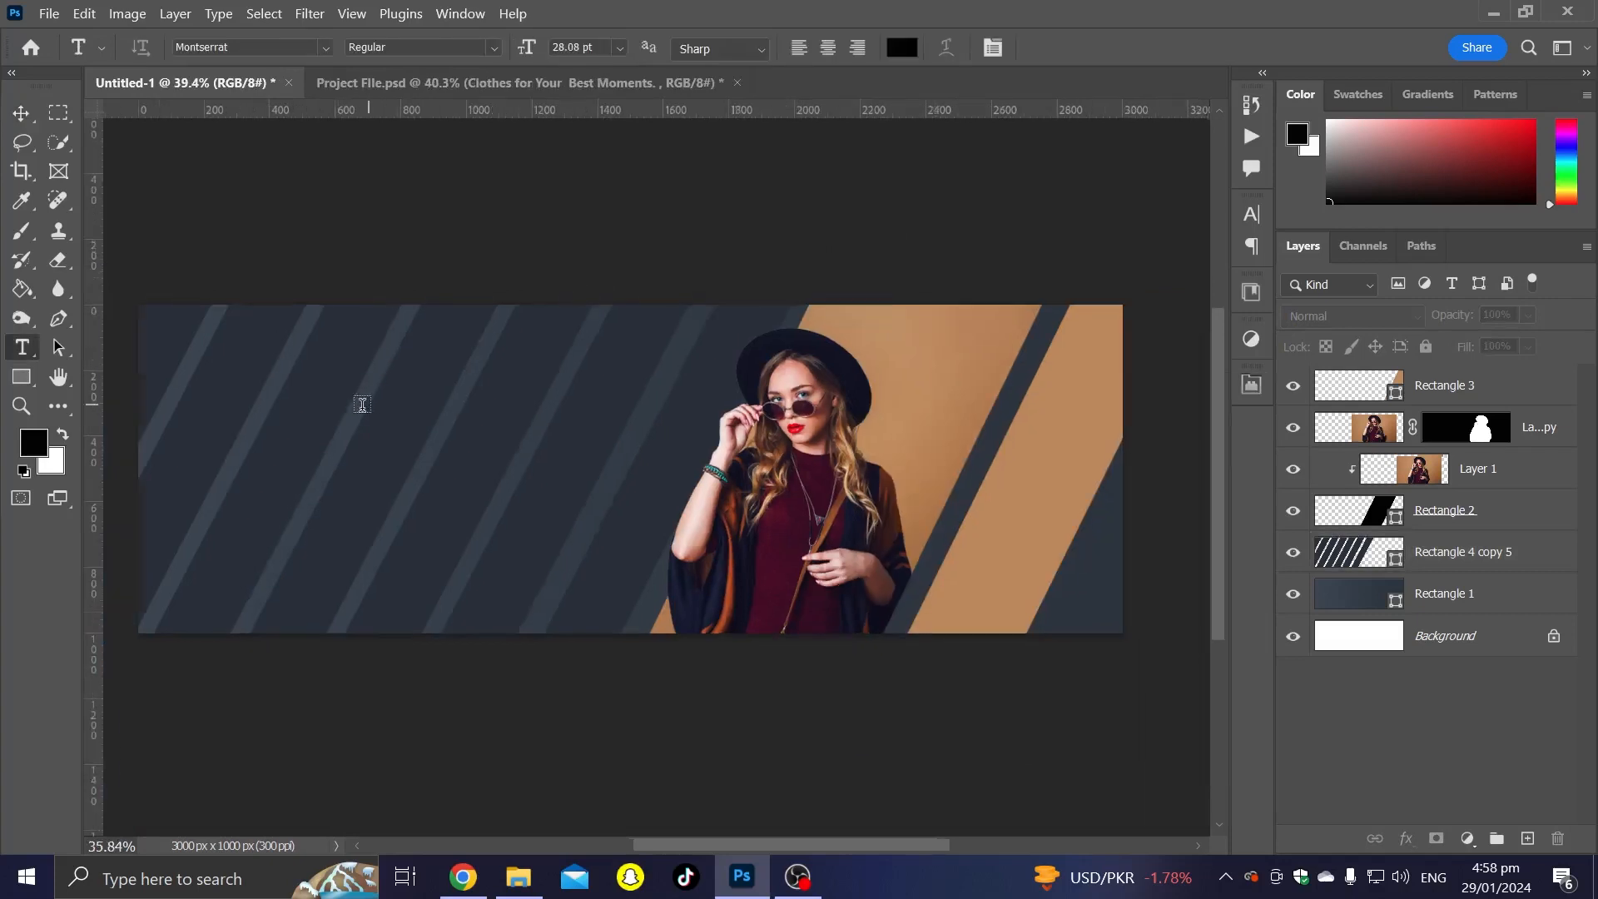
left_click(246, 429)
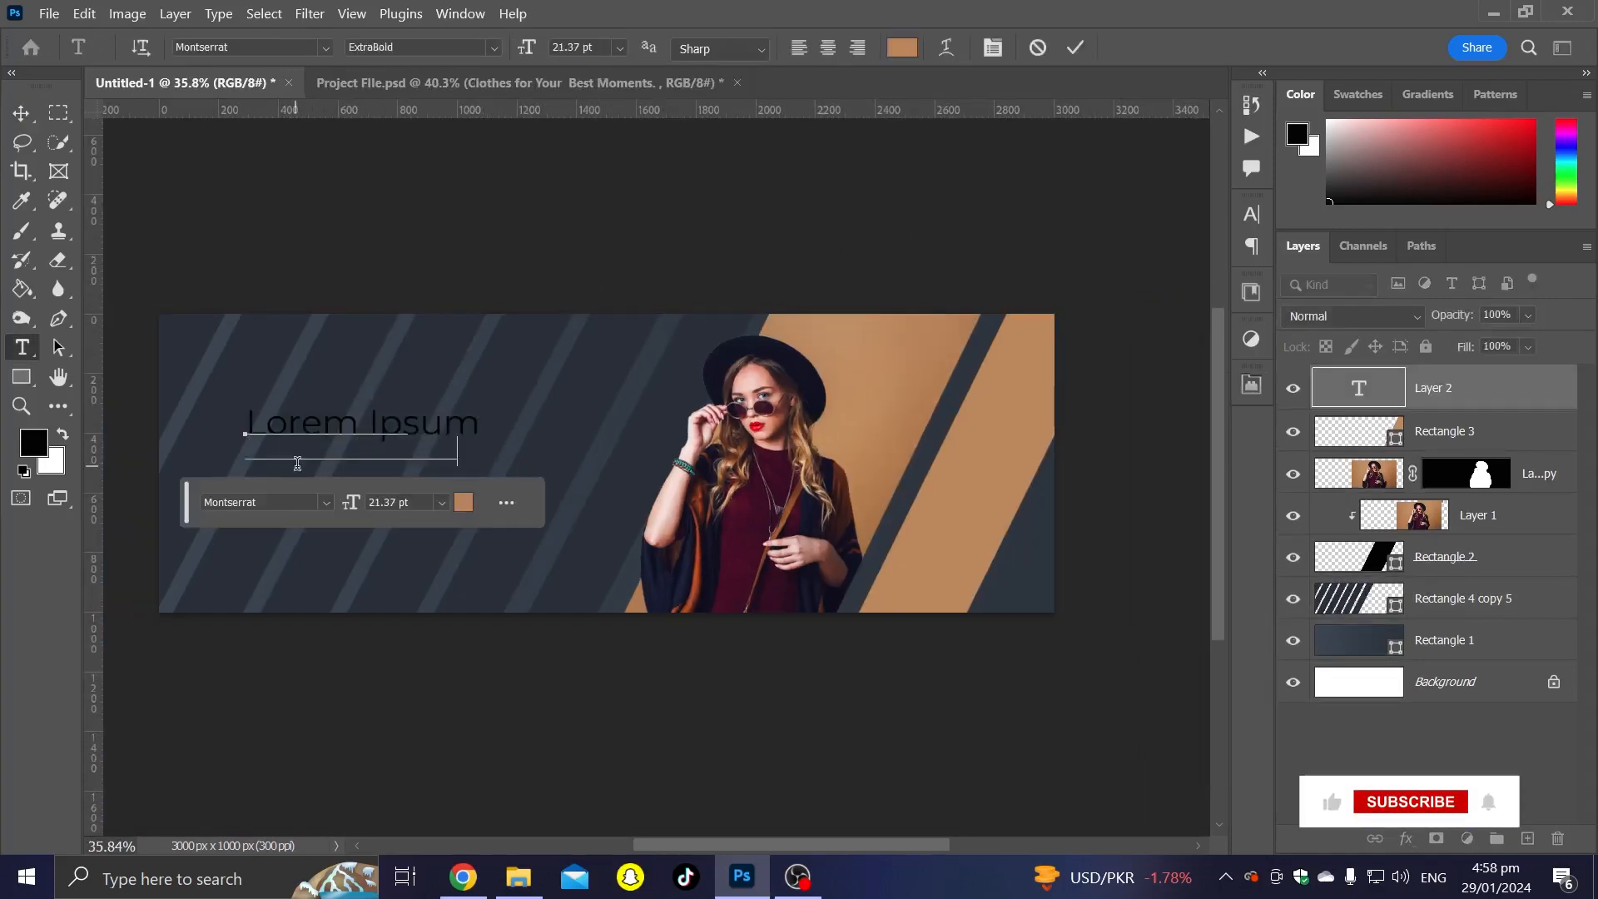
type("Clothes for Your Best Moments.")
left_click(21, 112)
Step: Scale the headline to about 168% and position it on the striped area near the banner's left edge
scroll(427, 416, "up", 2)
key("ctrl+t")
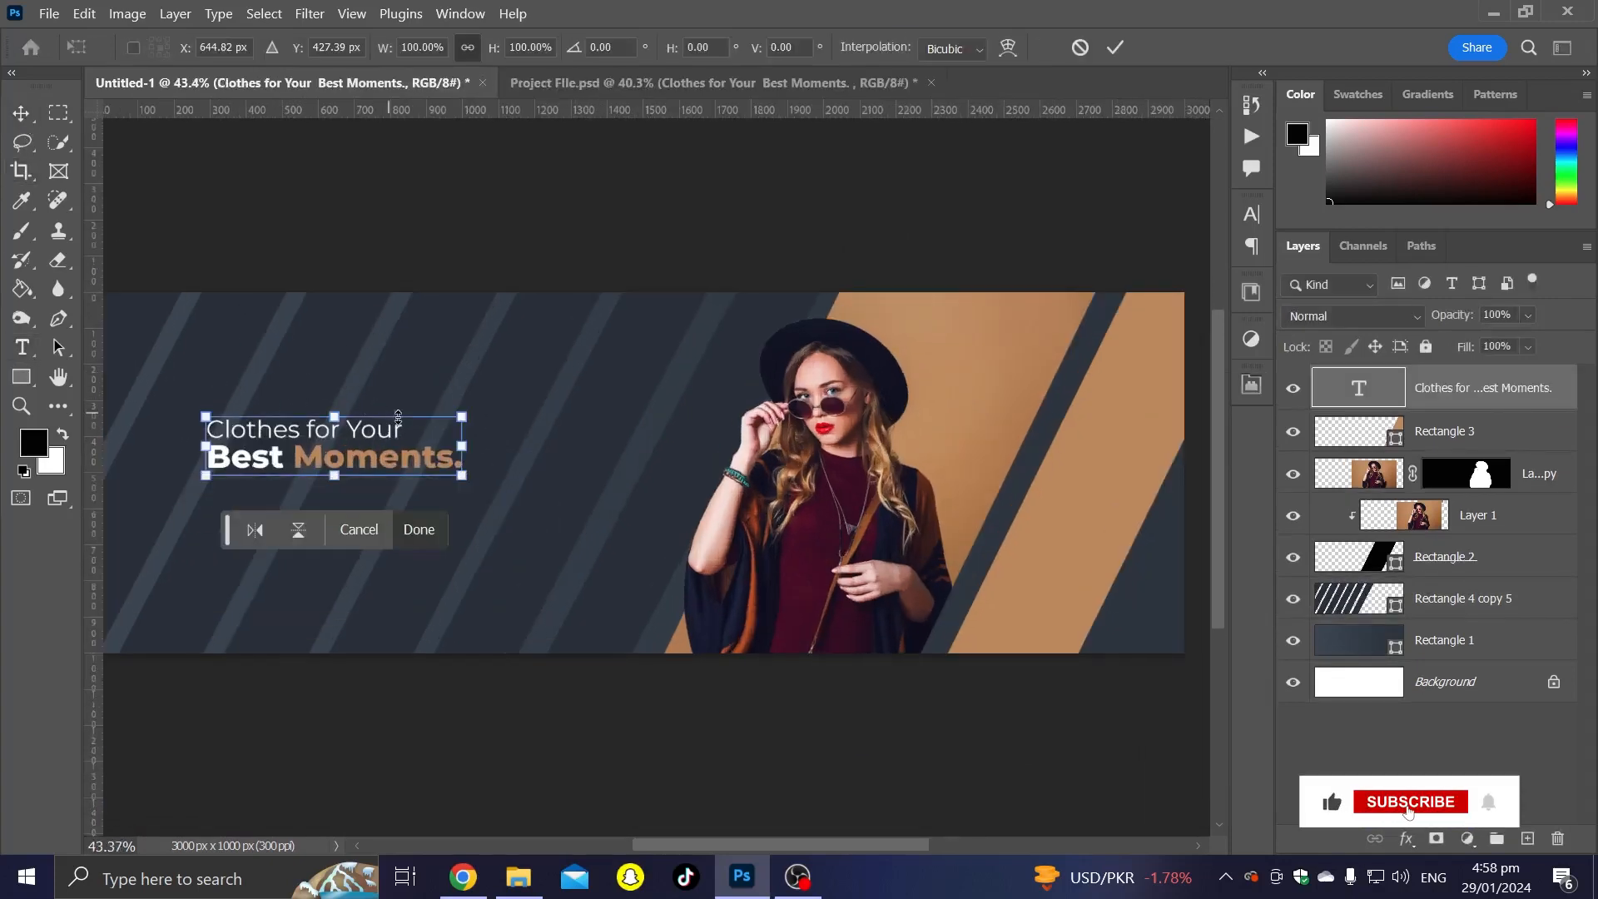
left_click_drag(466, 446, 608, 462)
left_click_drag(391, 439, 529, 453)
left_click_drag(739, 459, 762, 459)
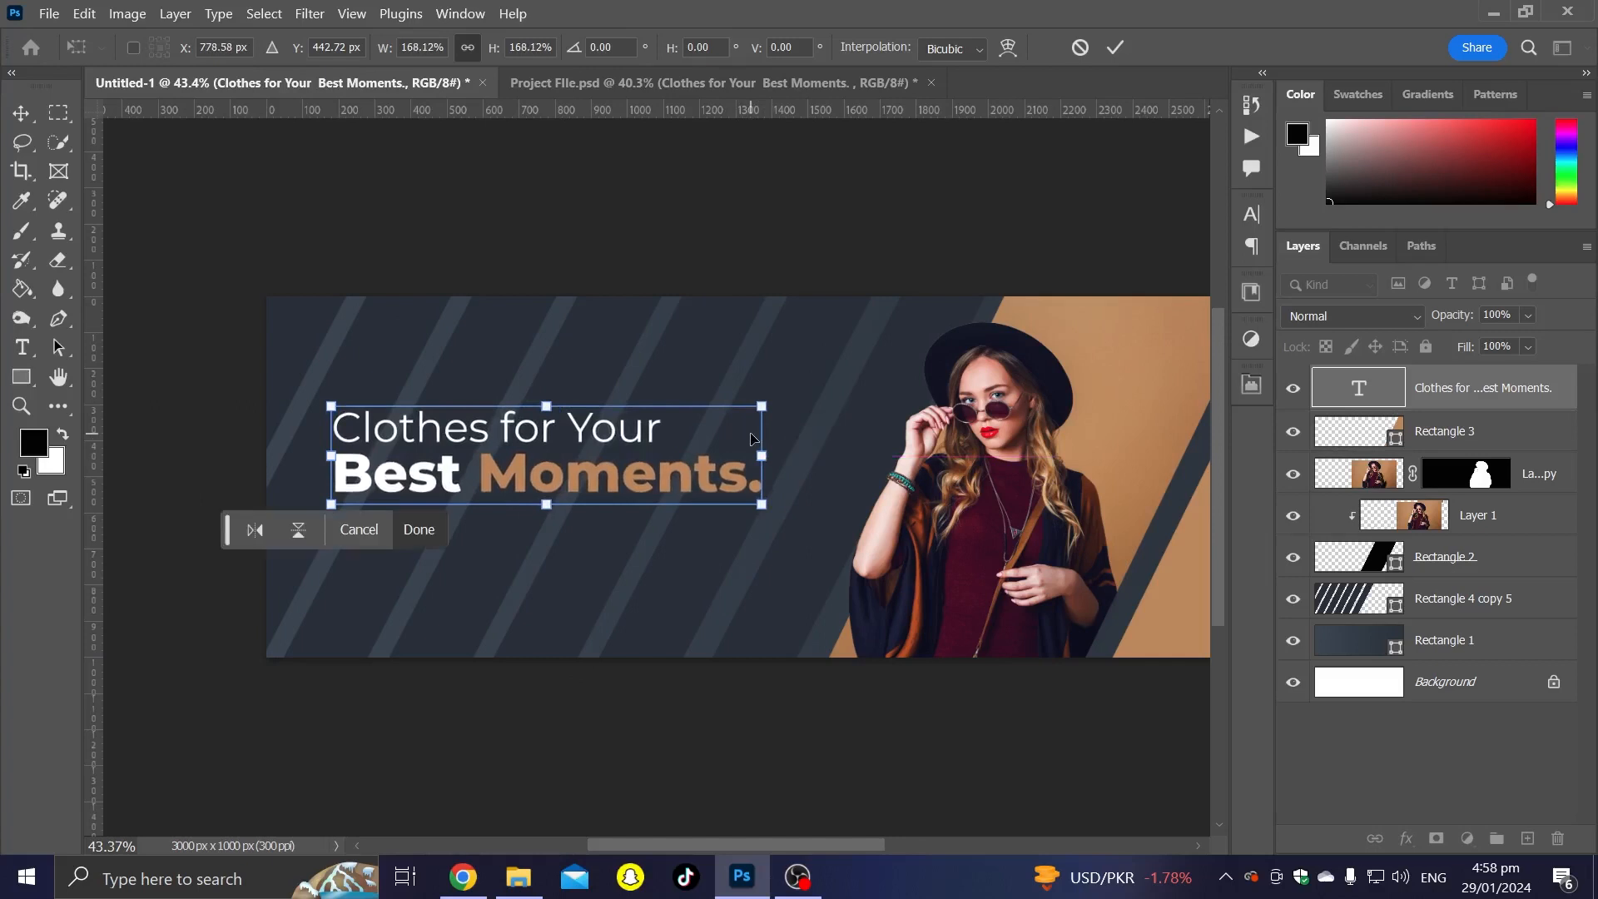
key("Return")
scroll(752, 441, "right", 3)
left_click_drag(413, 477, 396, 479)
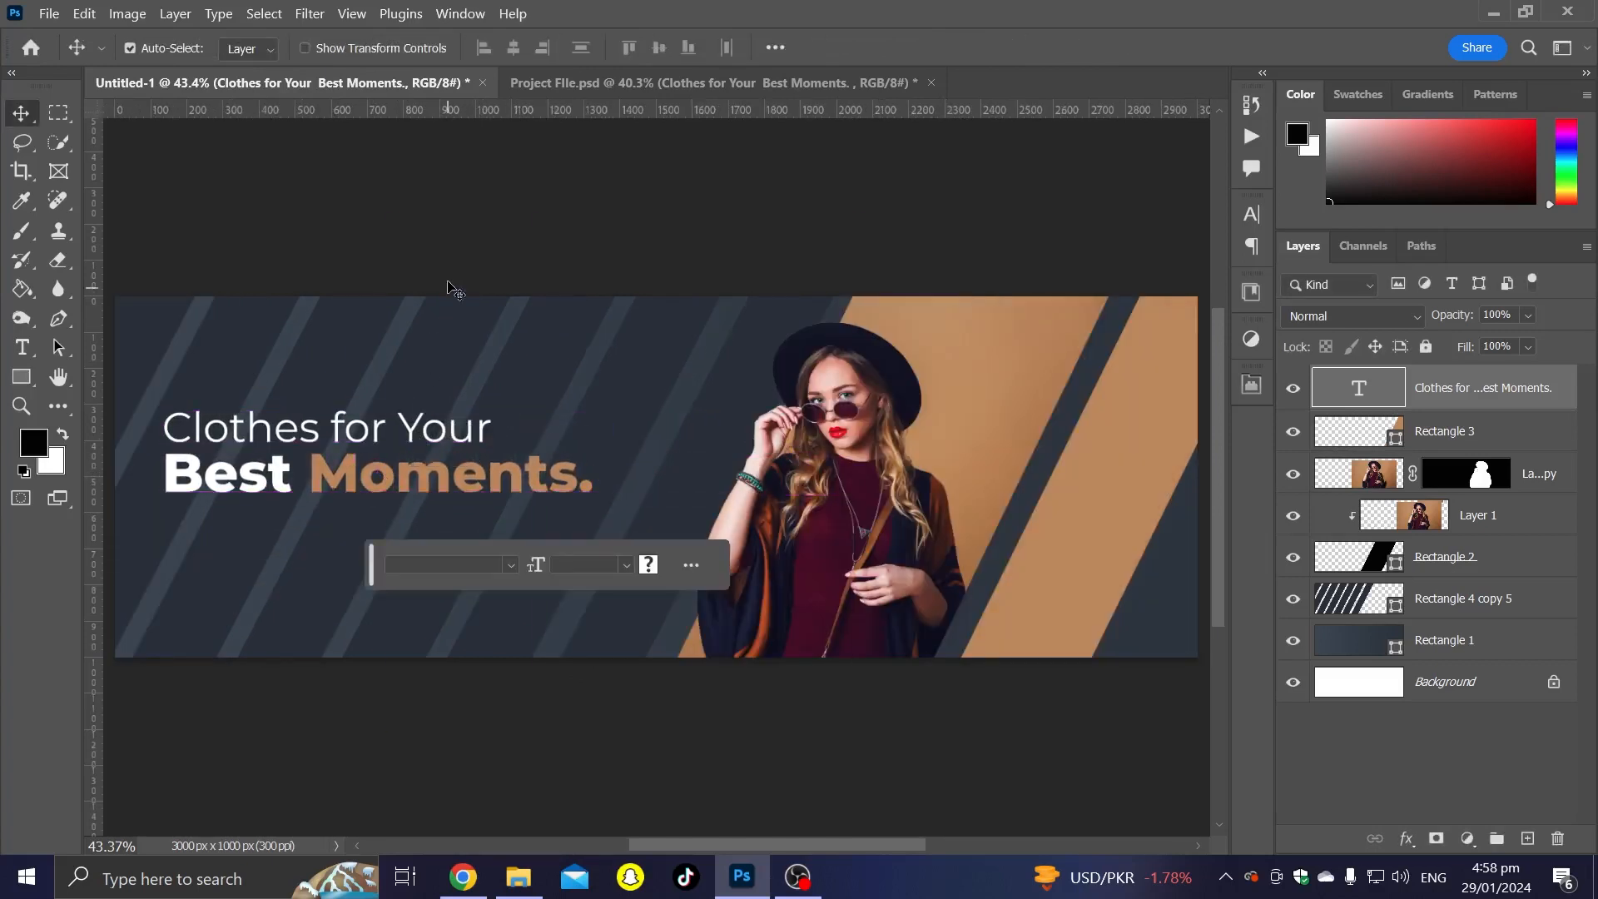
Step: Add the white italic text "GET UPTO 70% OFF", with "70% OFF" in bold, and left-align it beneath the headline
key("t")
left_click(220, 546)
type("GET UPTO 70% OFF")
left_click(18, 112)
scroll(179, 349, "up", 3)
left_click_drag(316, 405, 409, 225)
left_click_drag(413, 419, 332, 406)
scroll(333, 408, "up", 2)
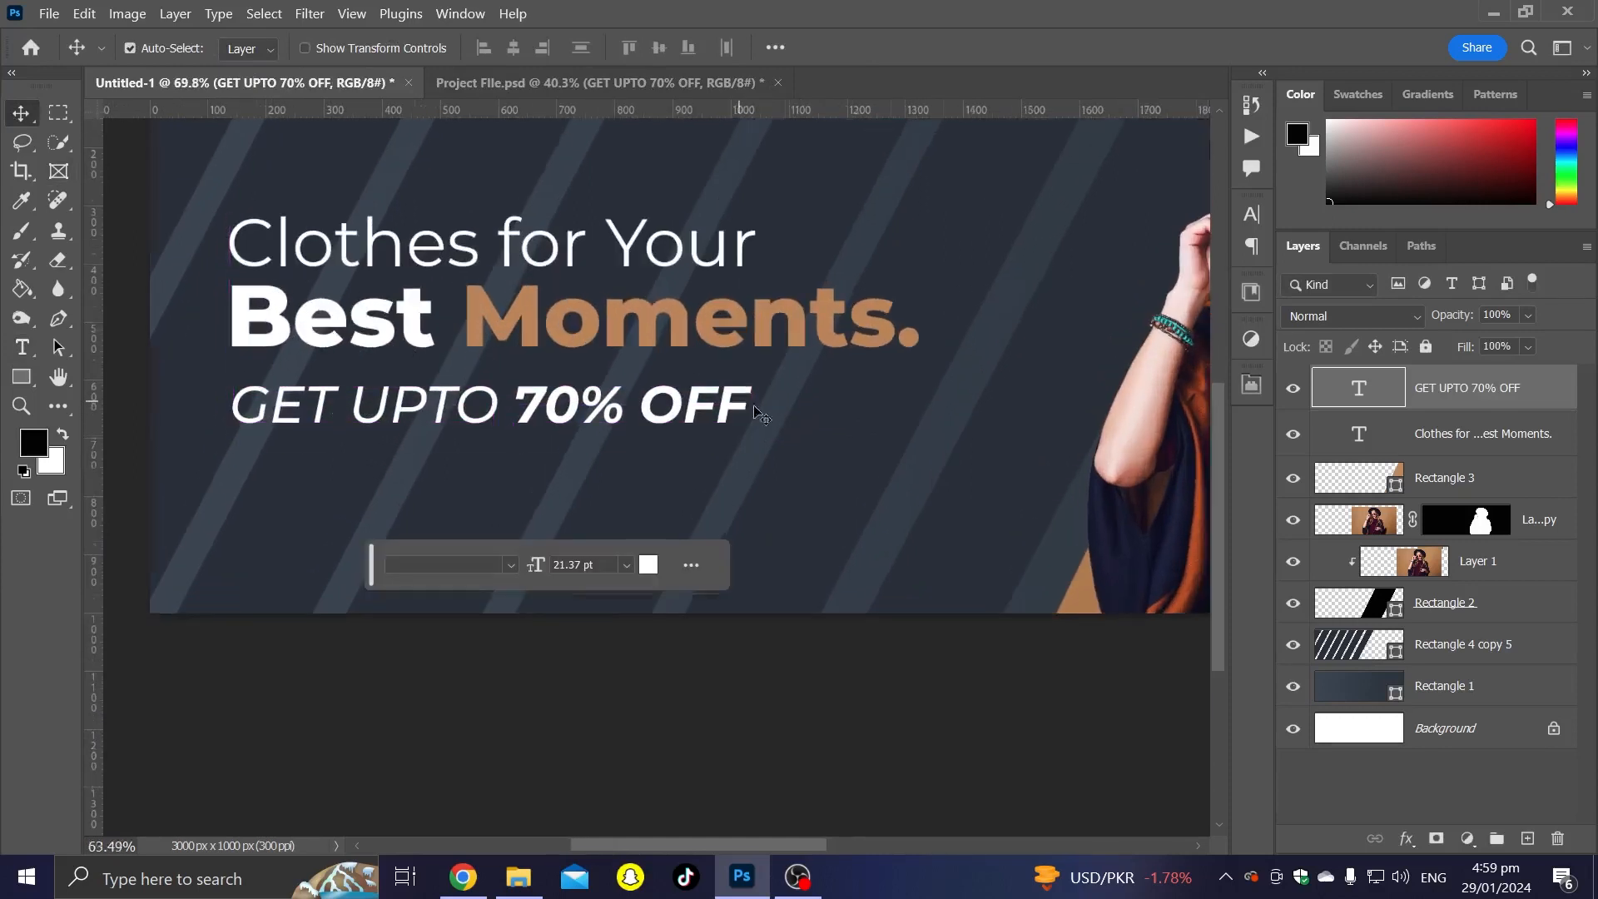
Step: Scale the headline and discount text layers together to about 115%
scroll(755, 405, "down", 3)
left_click(1412, 441, "shift")
scroll(899, 367, "down", 2)
key("ctrl+t")
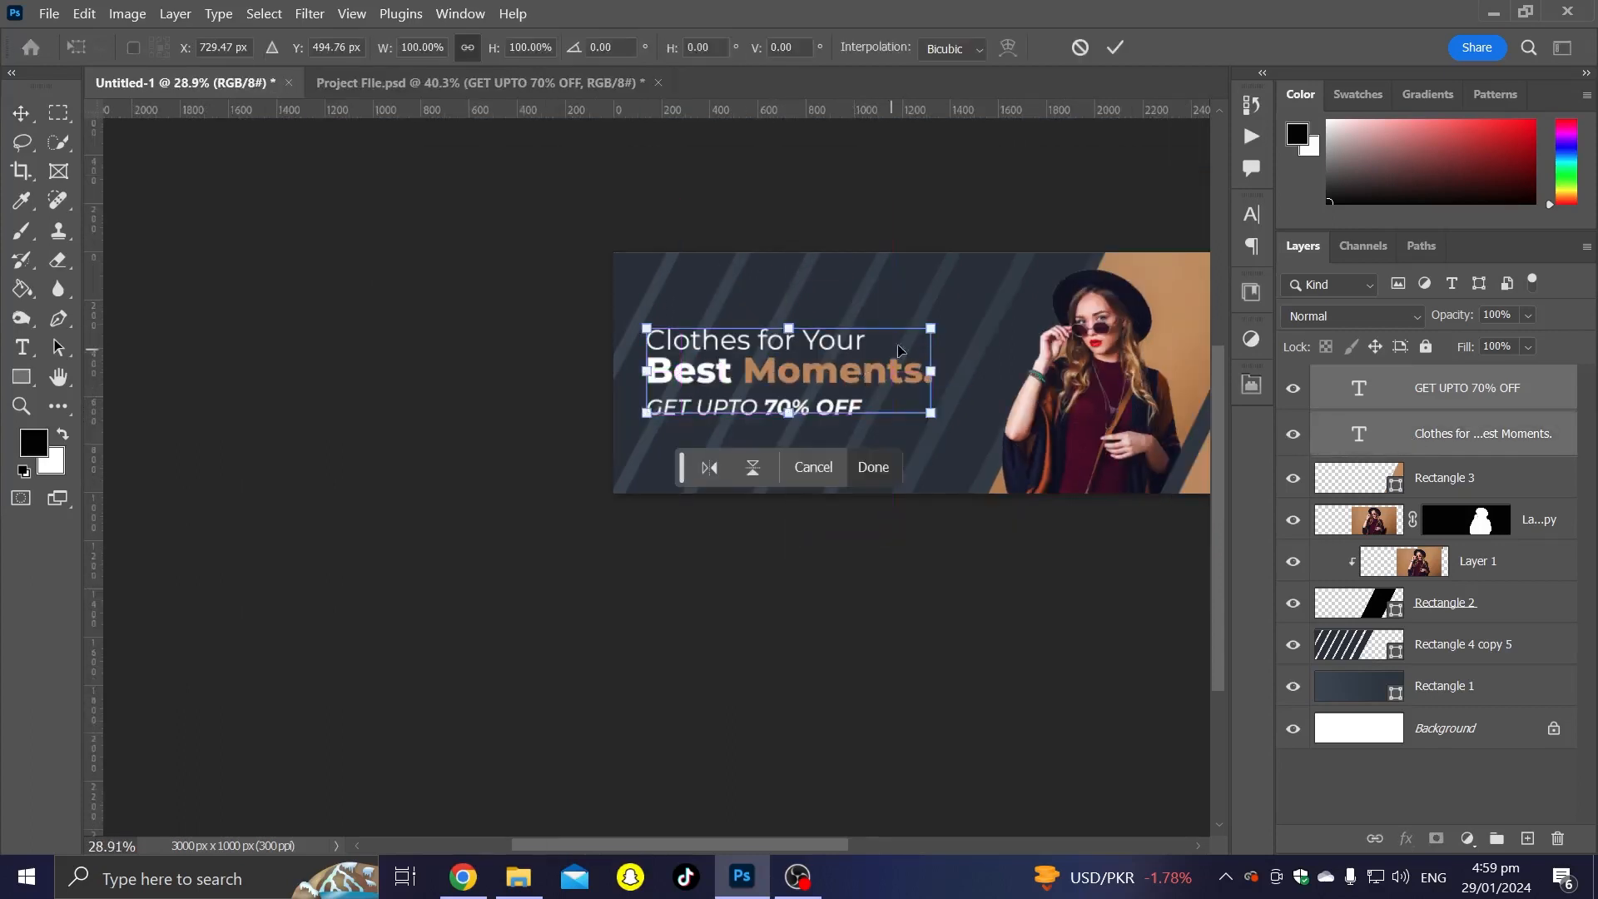
left_click_drag(939, 383, 985, 376)
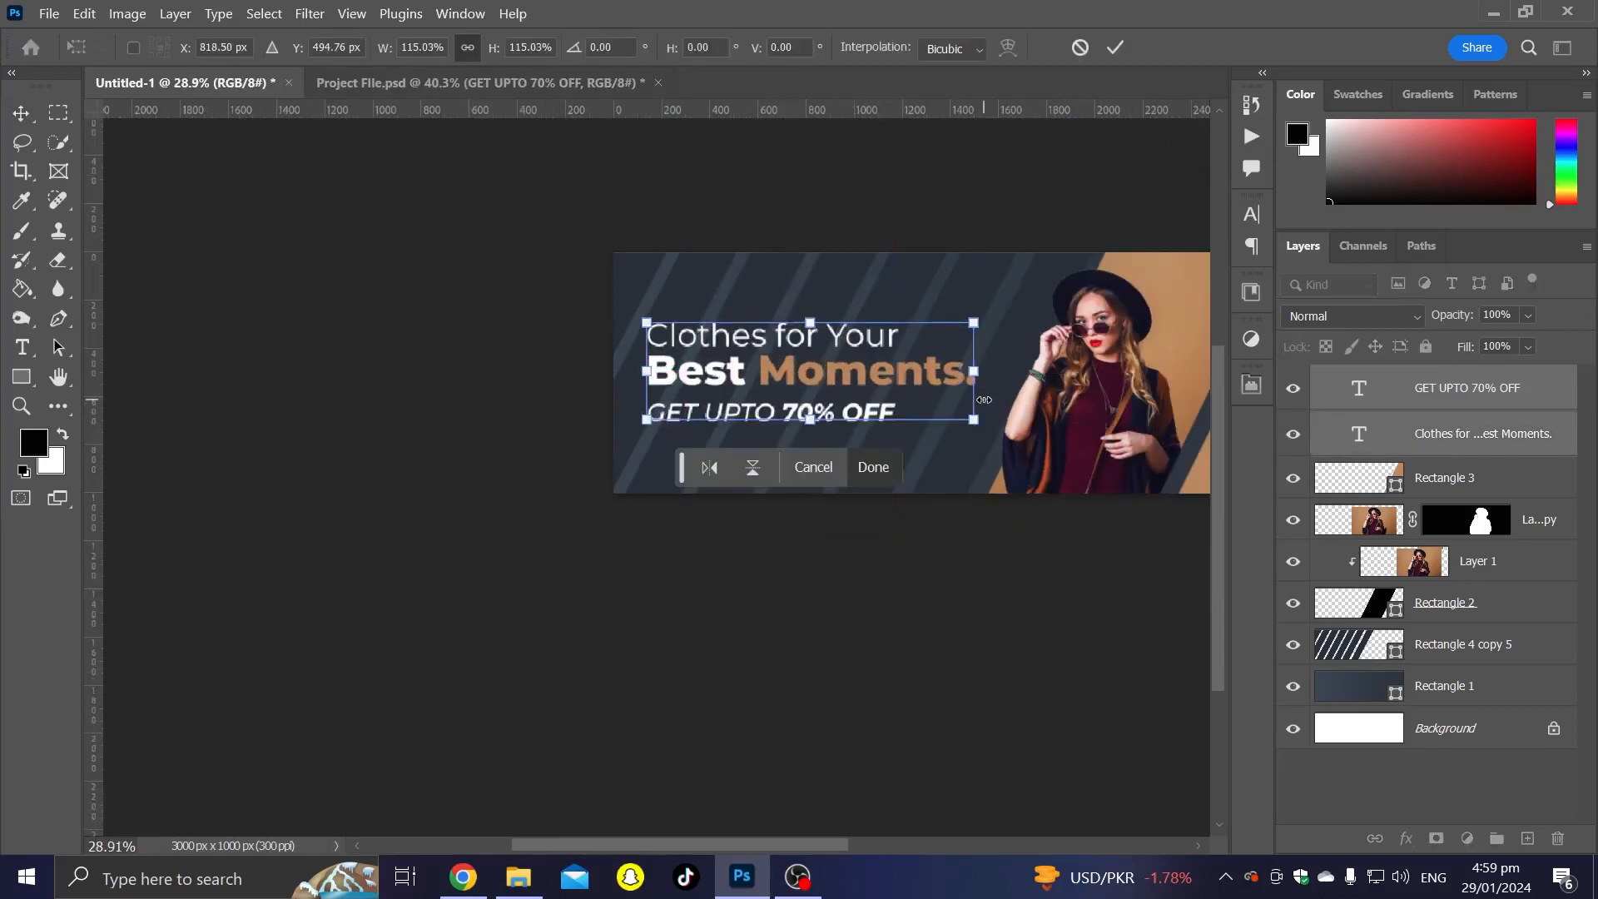
key("Return")
scroll(987, 402, "up", 2)
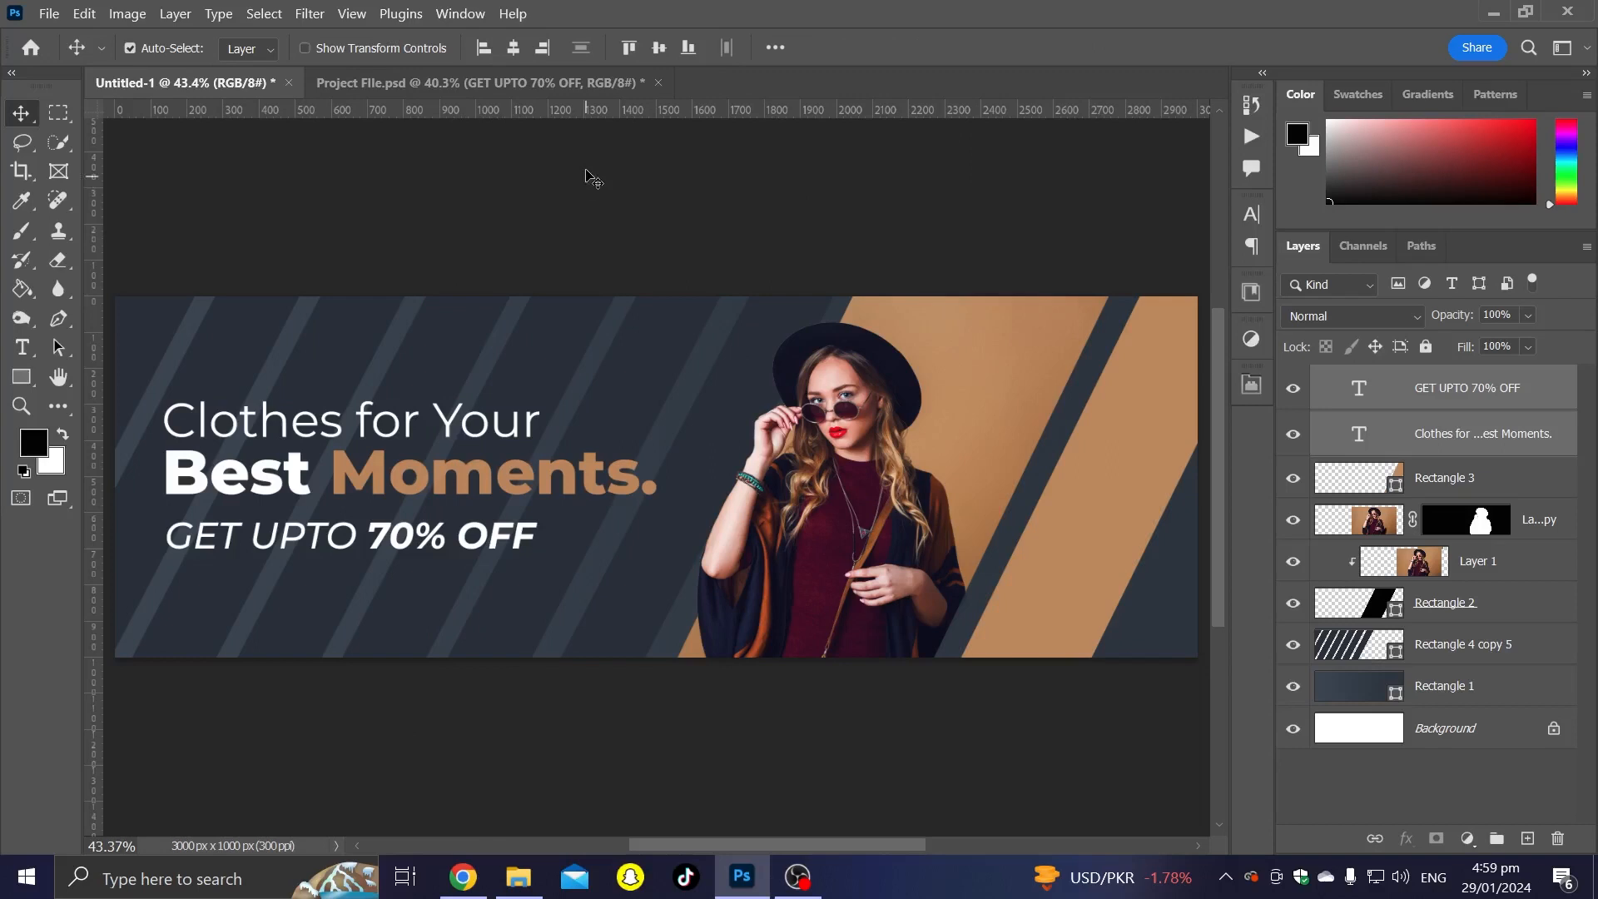
Step: Draw a rectangle about 329 × 97 px beneath the discount text, near its left end
scroll(221, 583, "up", 3)
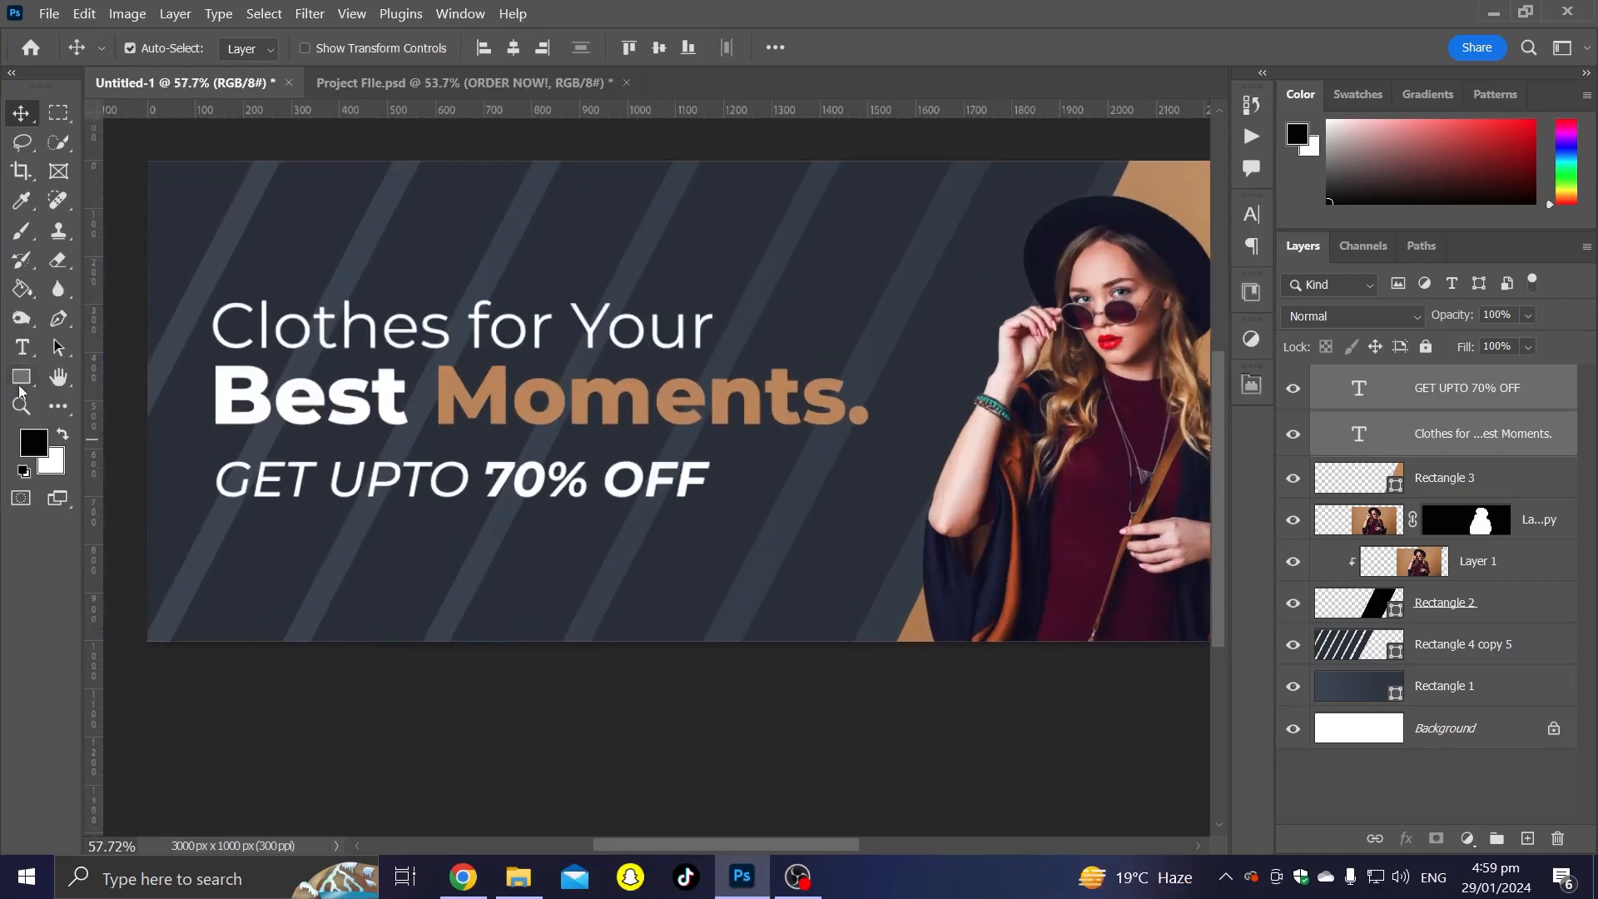
key("u")
left_click_drag(223, 544, 382, 589)
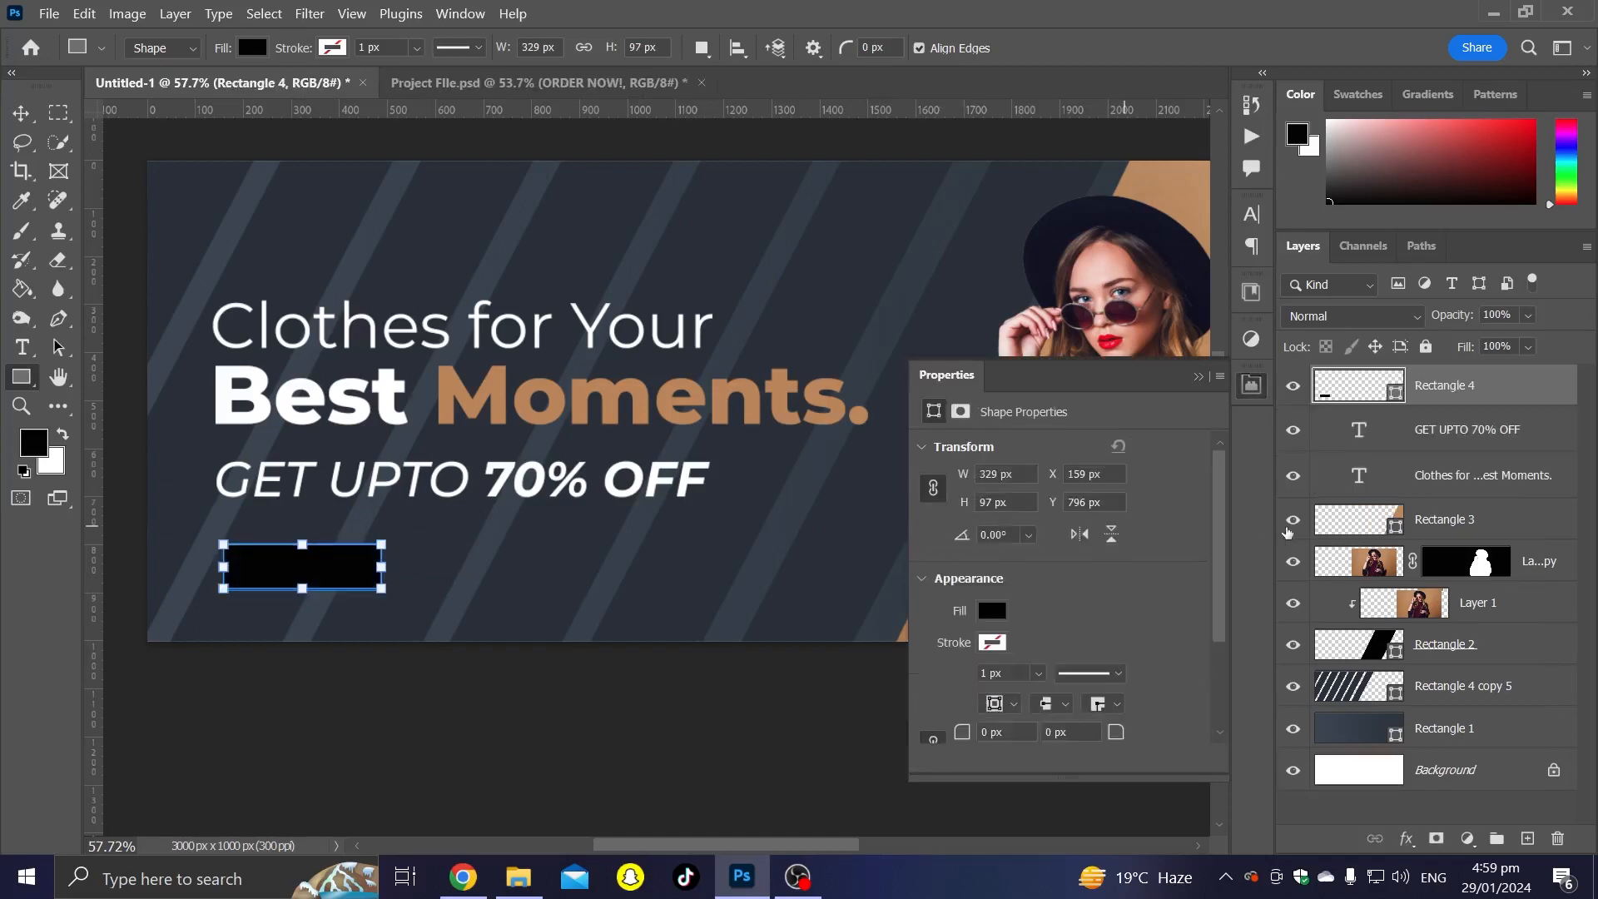
Step: Fill the new rectangle with the tan sampled from "Moments." and round its corners to 48 px
double_click(1363, 394)
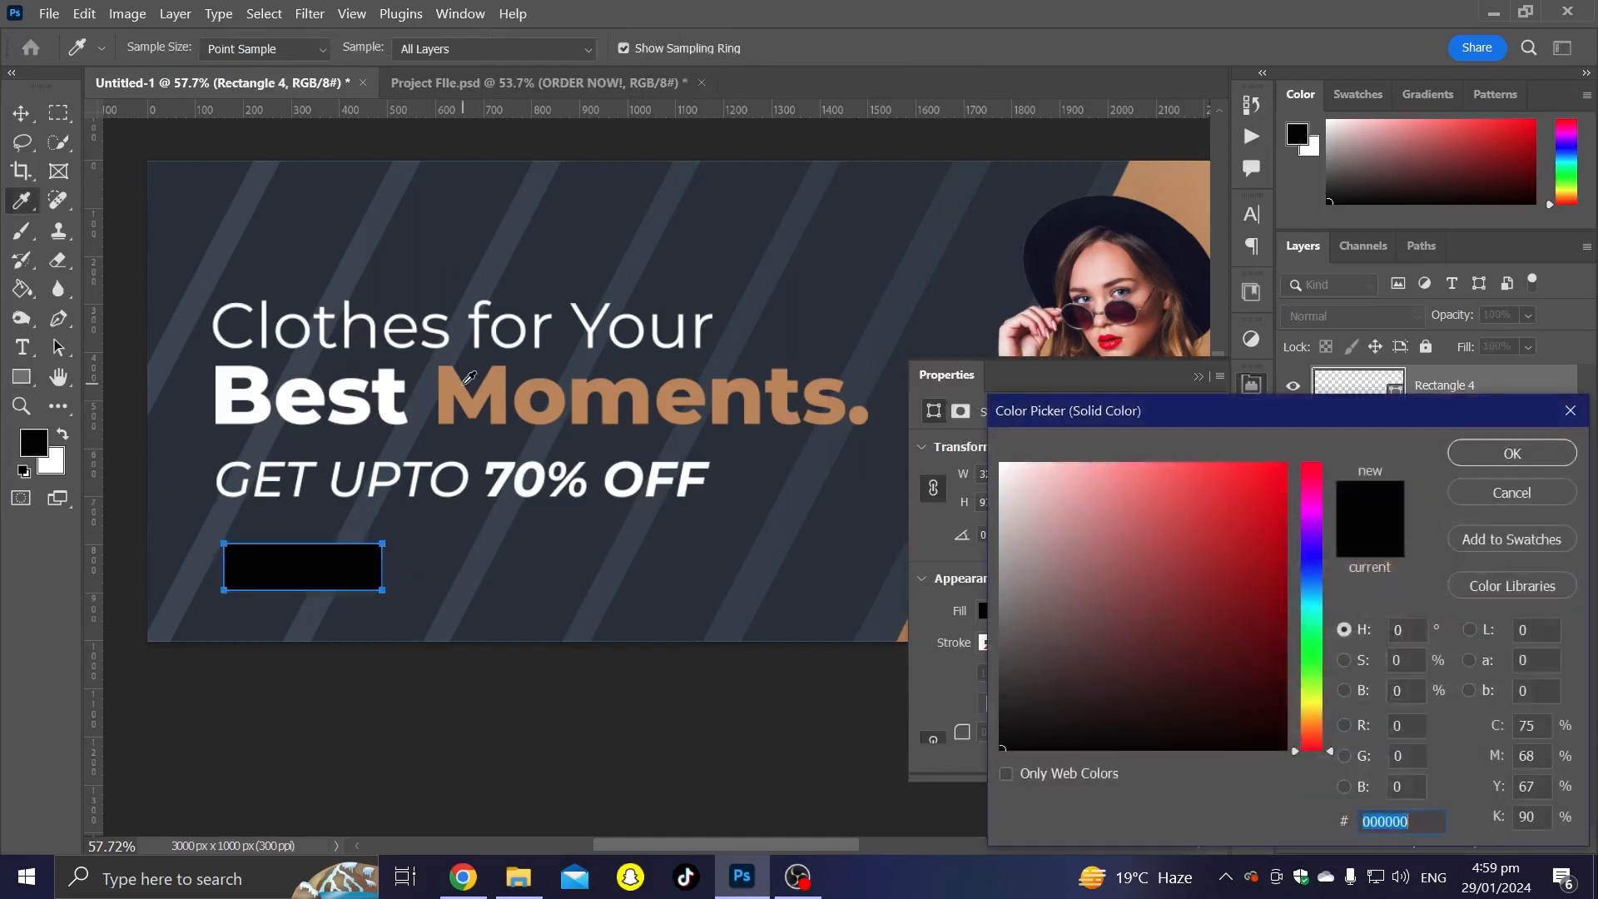
left_click(484, 389)
left_click(943, 353)
left_click(1512, 457)
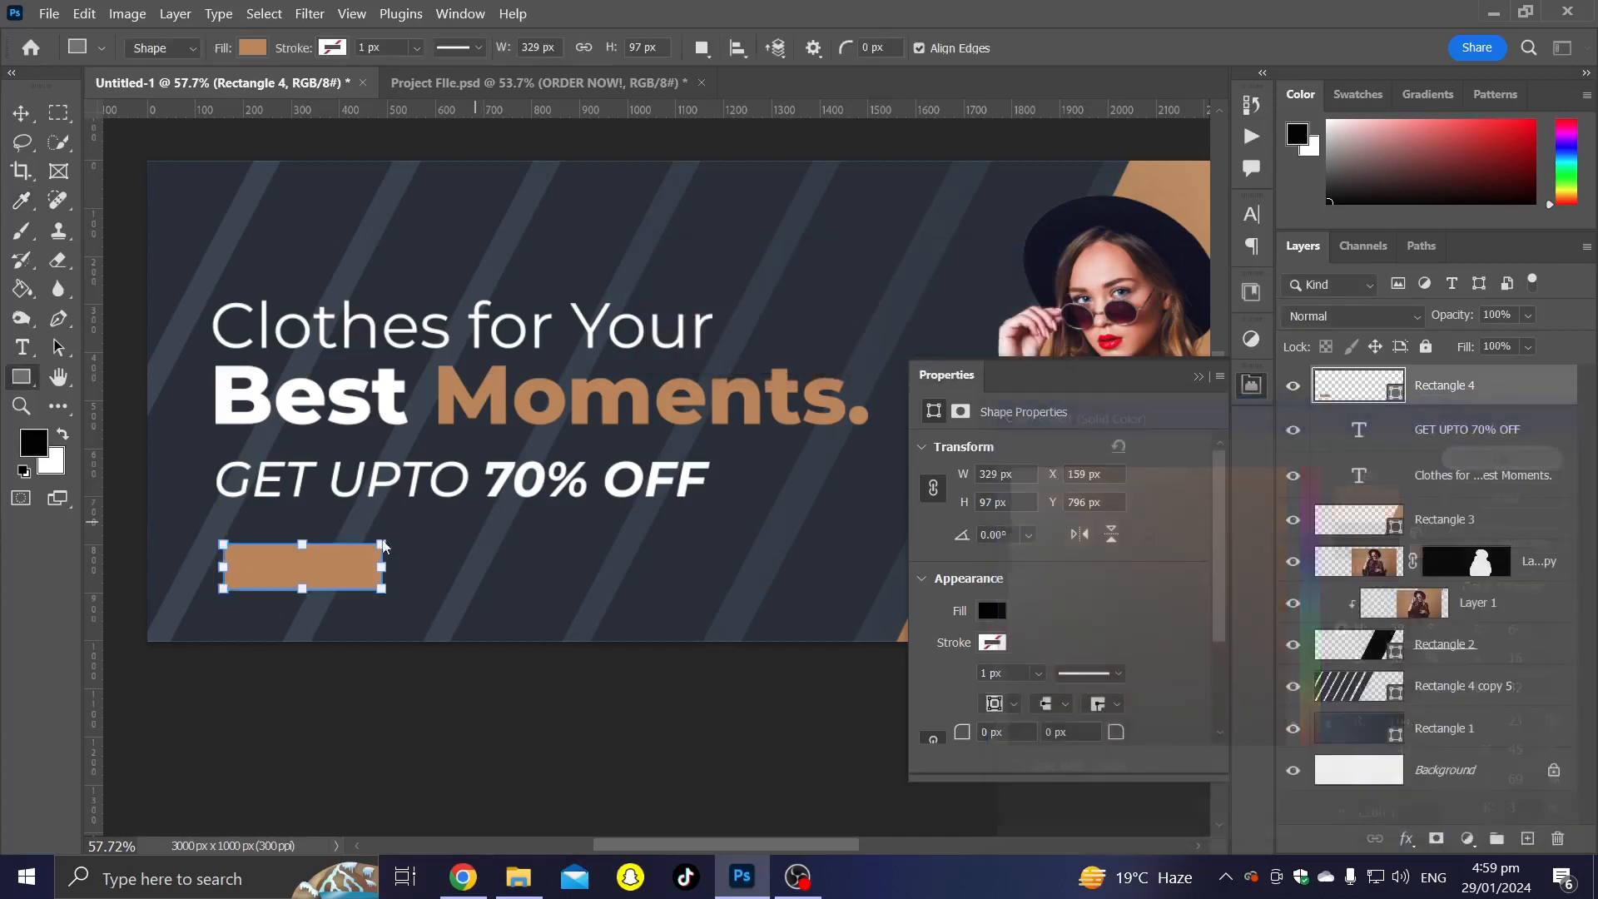
scroll(329, 575, "up", 3)
left_click_drag(420, 533, 279, 551)
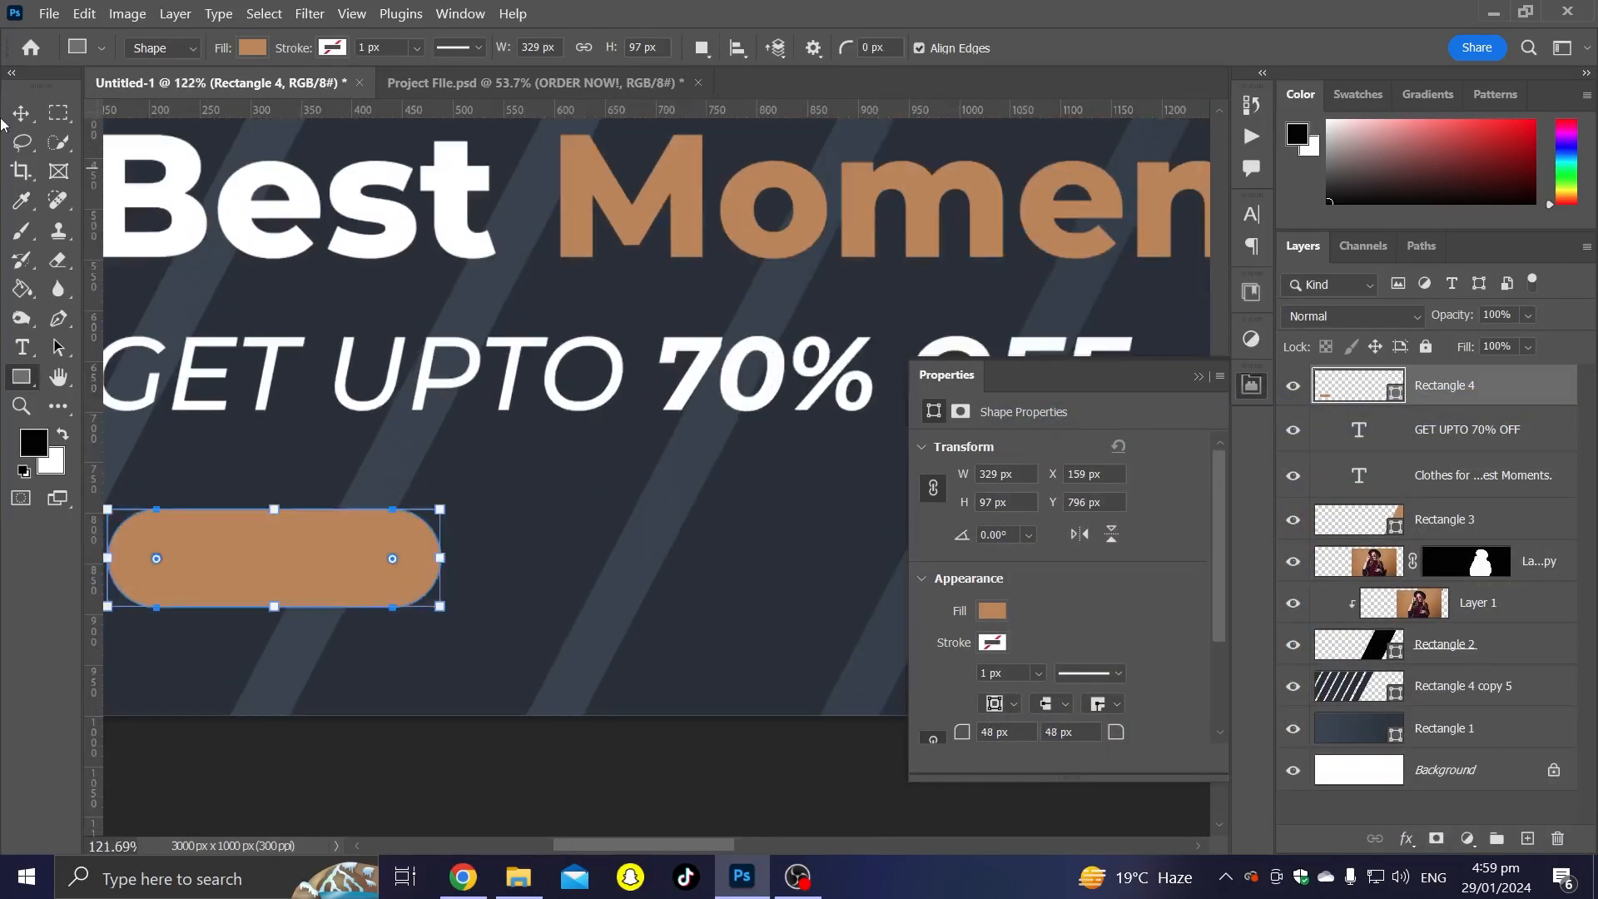
Step: Add a text layer reading "ORDER NOW" beside the tan button shape
left_click(20, 111)
left_click(22, 345)
left_click(527, 577)
type("orde")
key("BackSpace")
key("BackSpace")
key("BackSpace")
key("BackSpace")
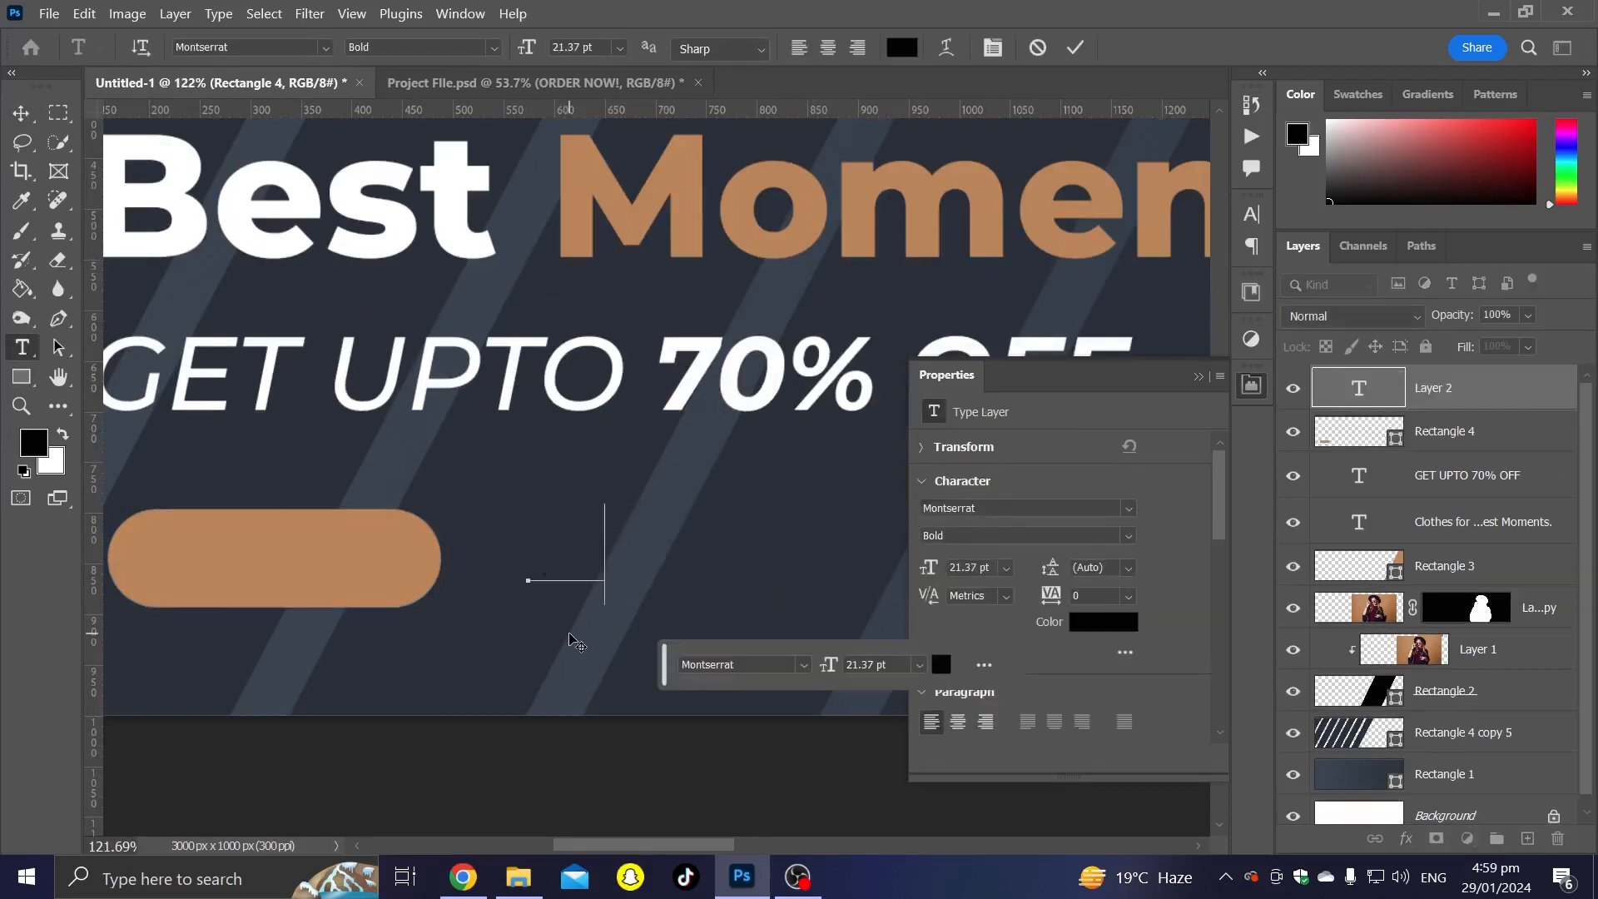
type("ORDER")
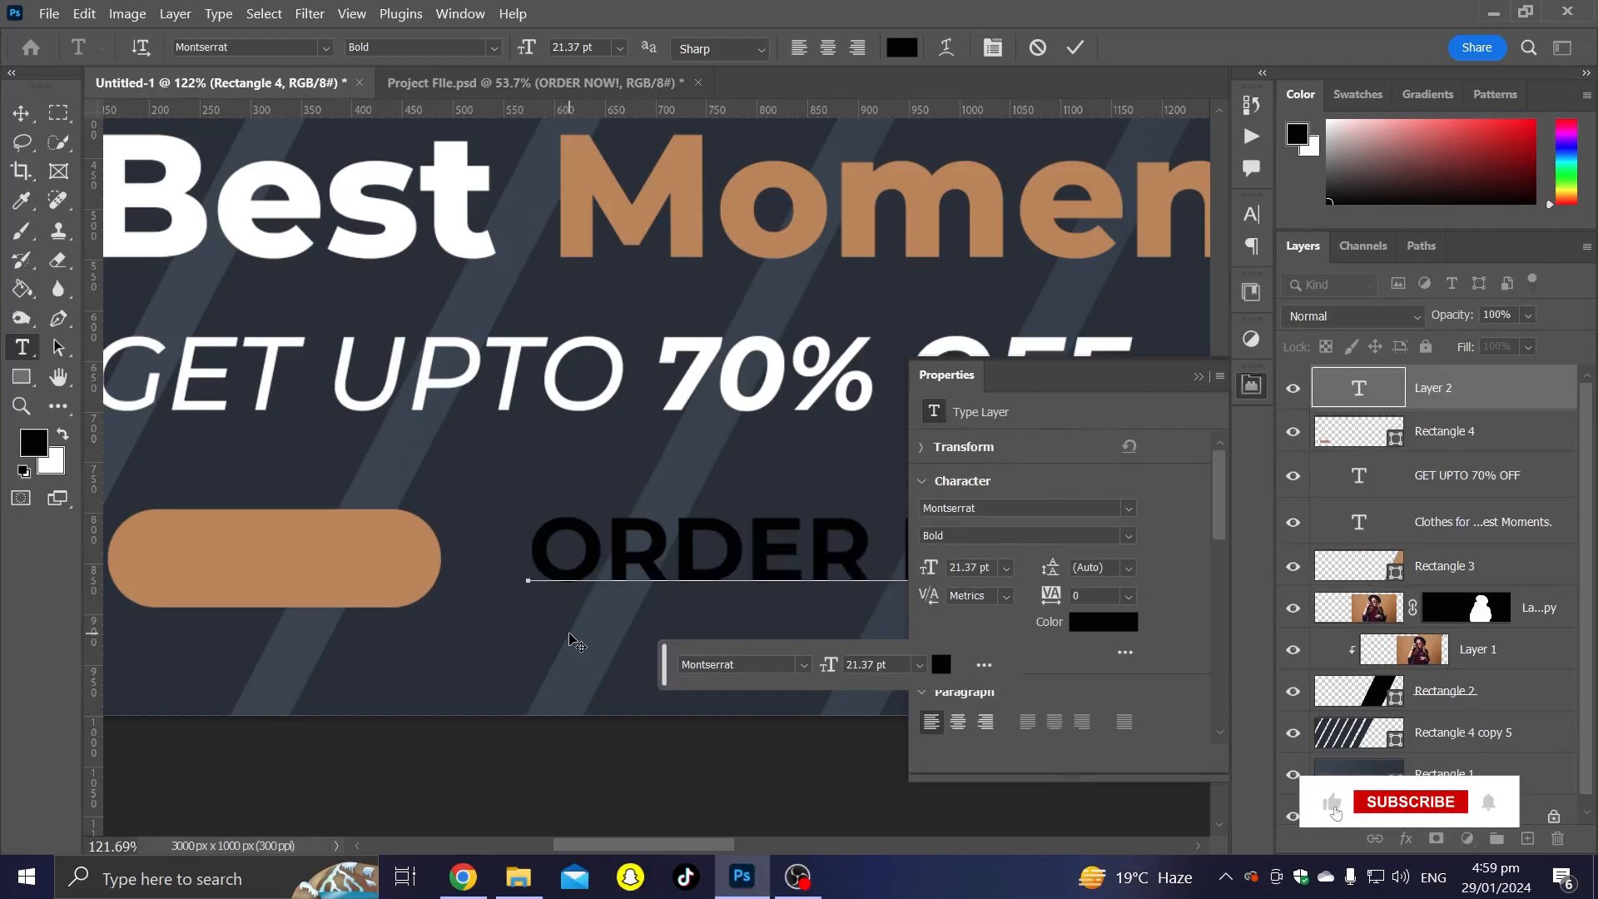
Step: Set the "ORDER NOW" text to Montserrat Regular and colour it white (ffffff)
key("ctrl+a")
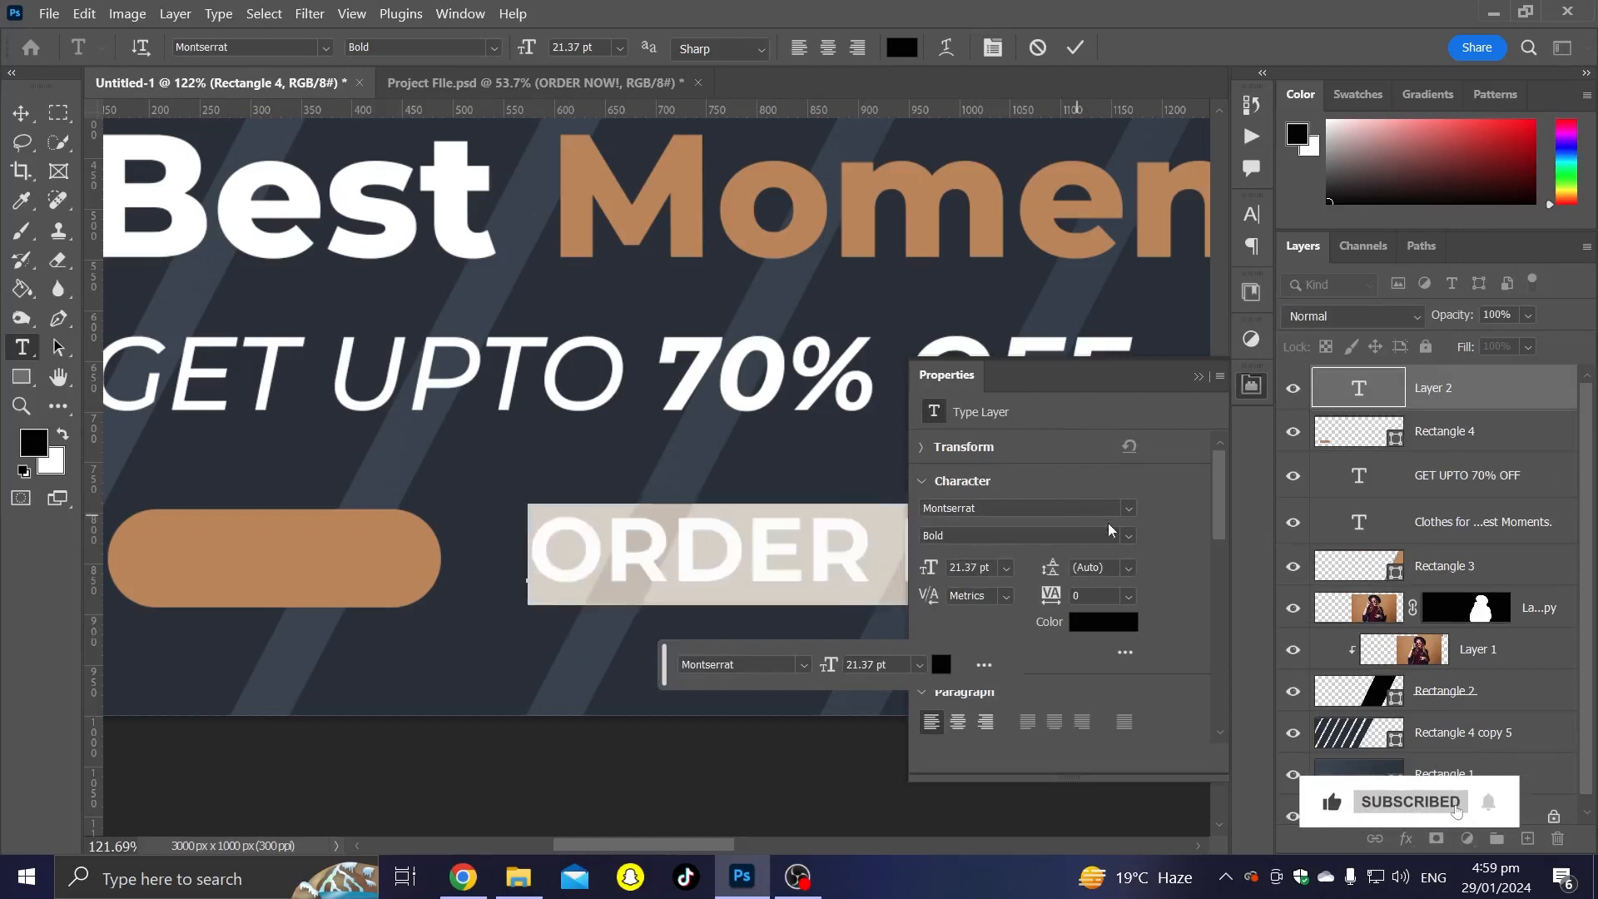
left_click(1110, 529)
left_click(1016, 343)
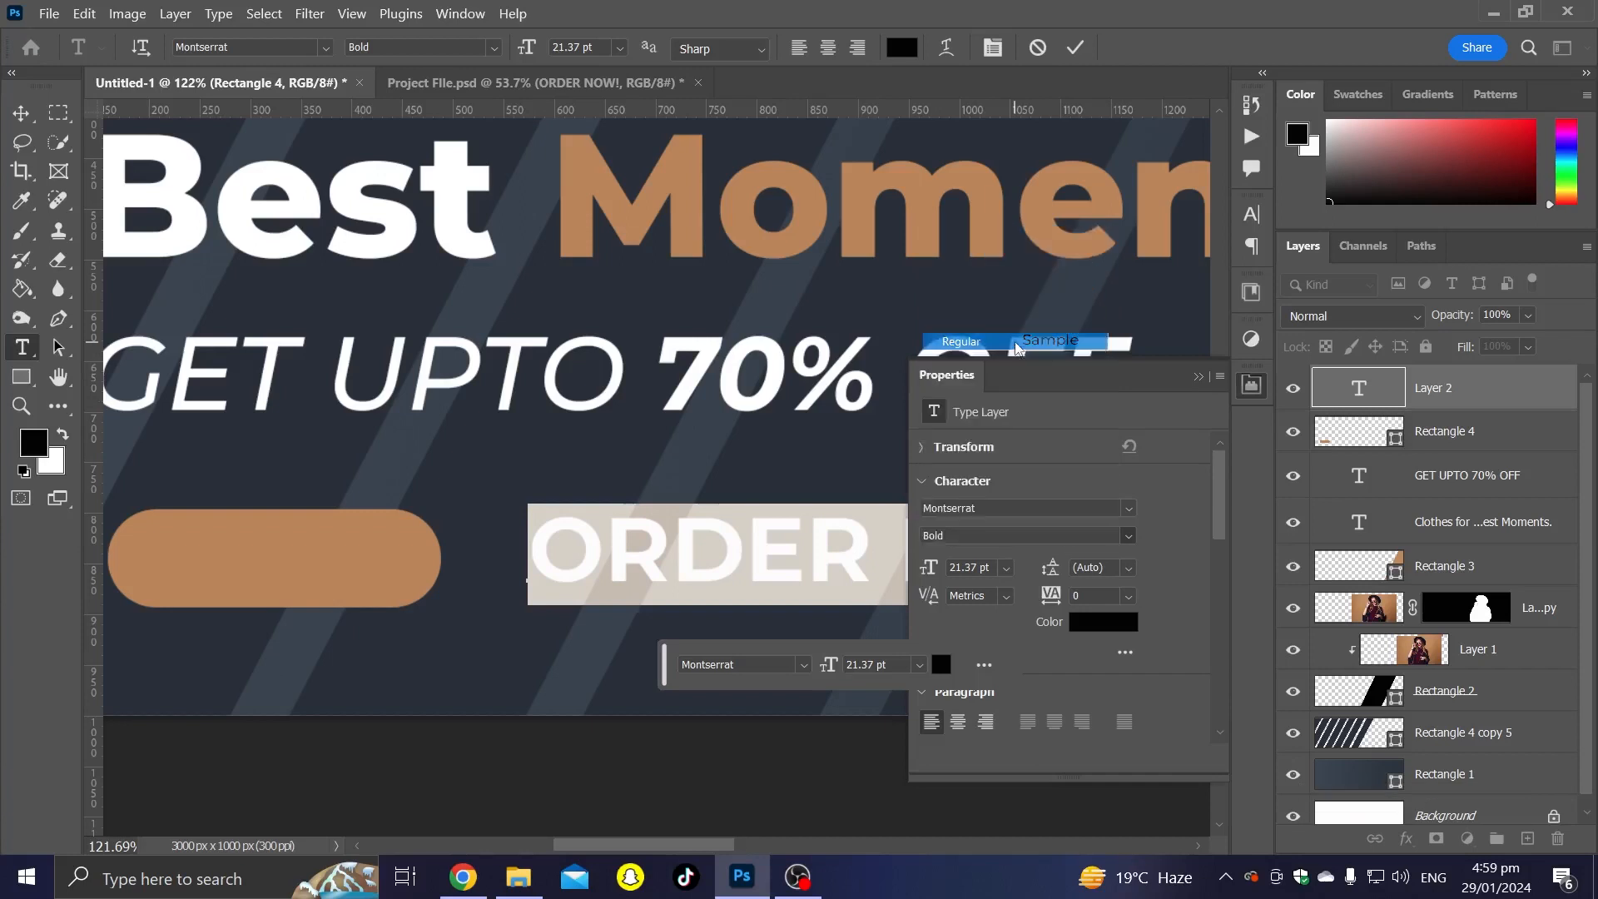
scroll(818, 512, "down", 4)
left_click(1113, 622)
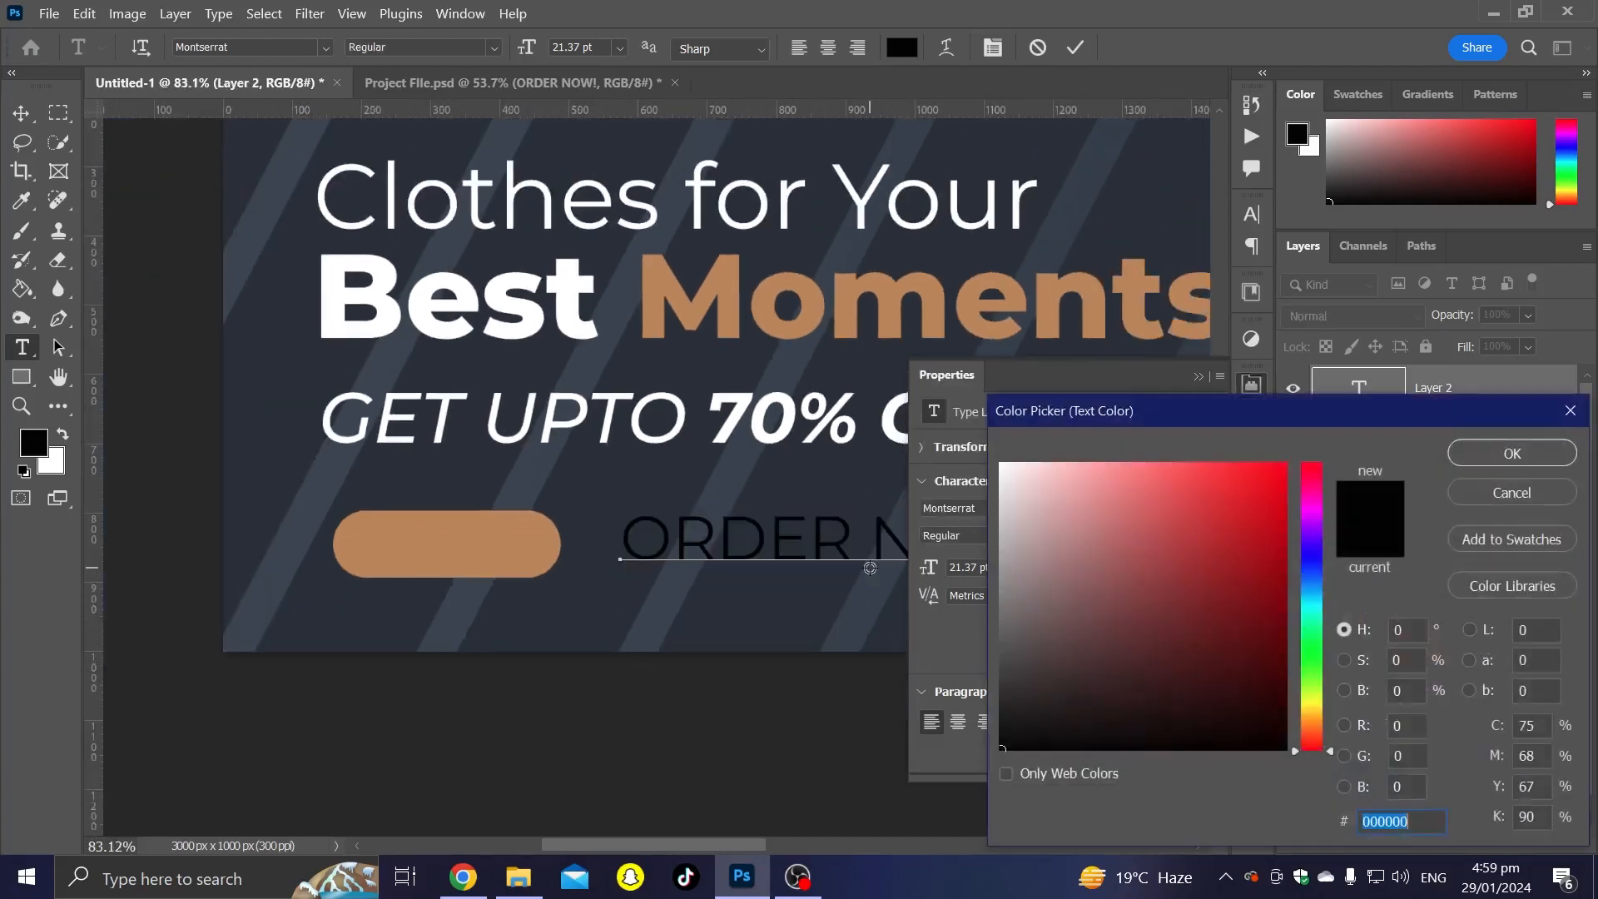
type("ffffff")
left_click(1520, 457)
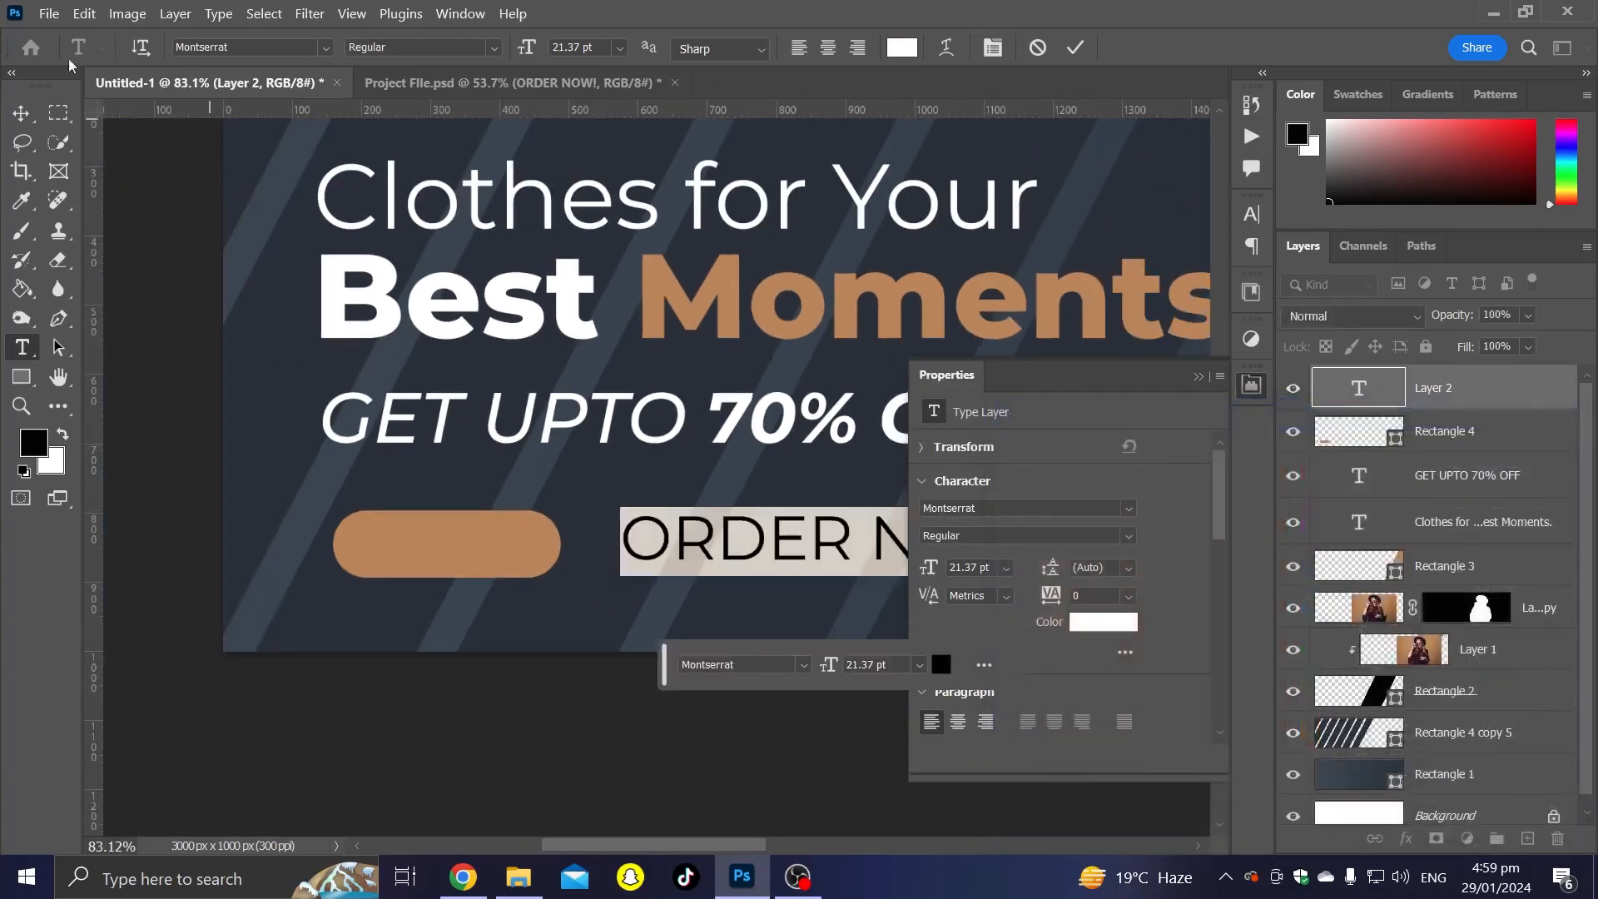
Step: Scale the "ORDER NOW" text down to about 8.25 pt and place it inside the tan button
left_click(21, 113)
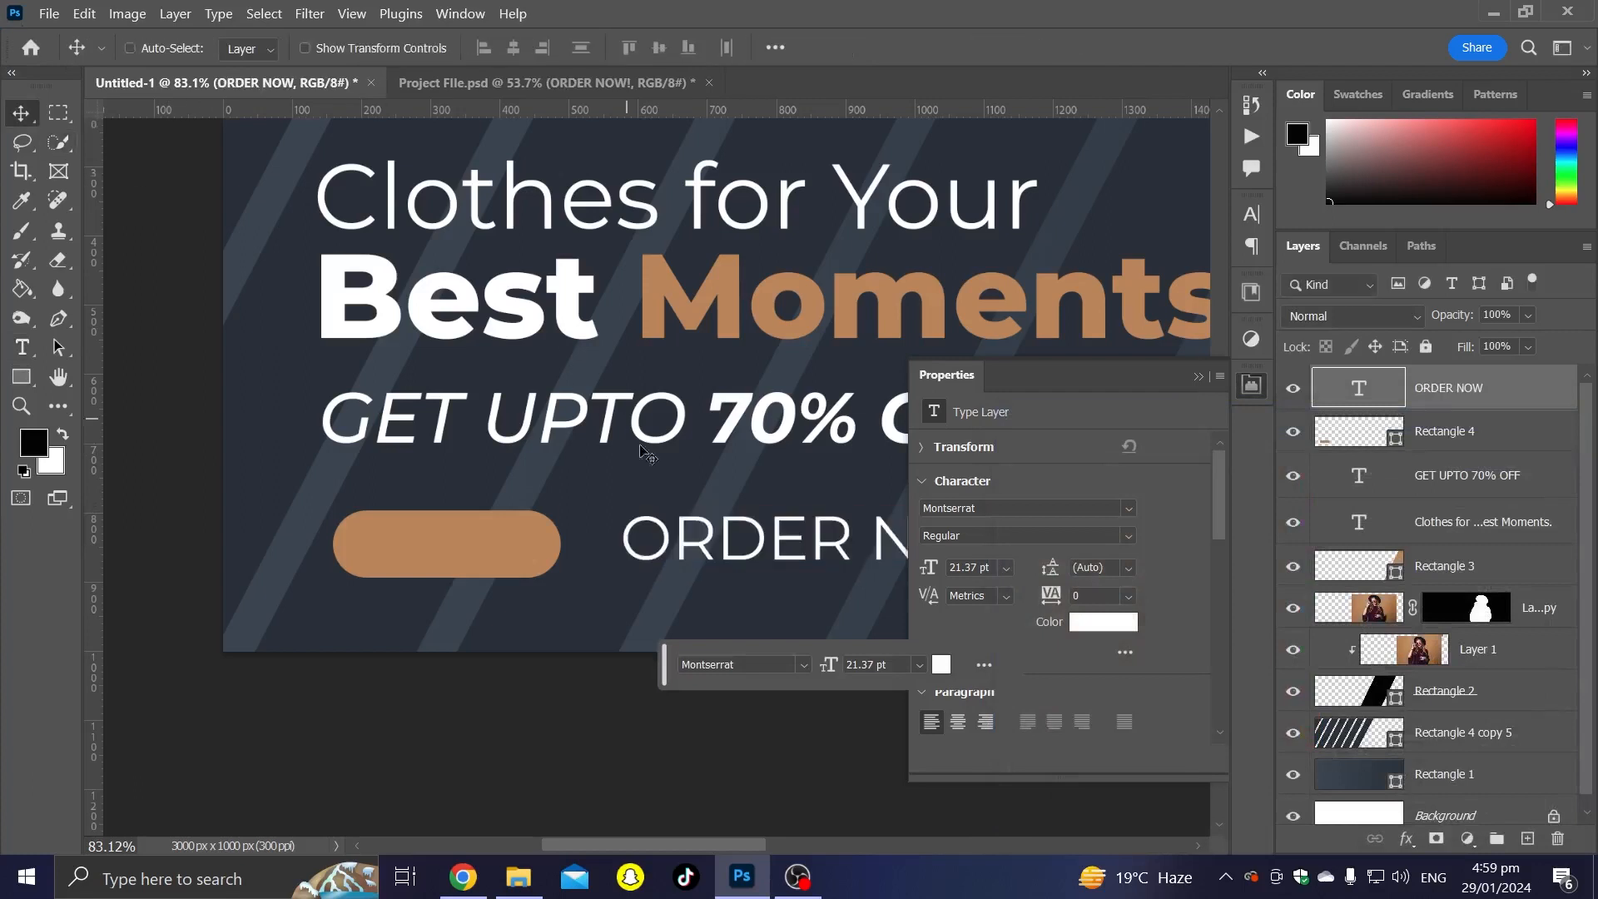
key("ctrl+t")
left_click_drag(823, 509, 464, 538)
scroll(578, 539, "up", 2)
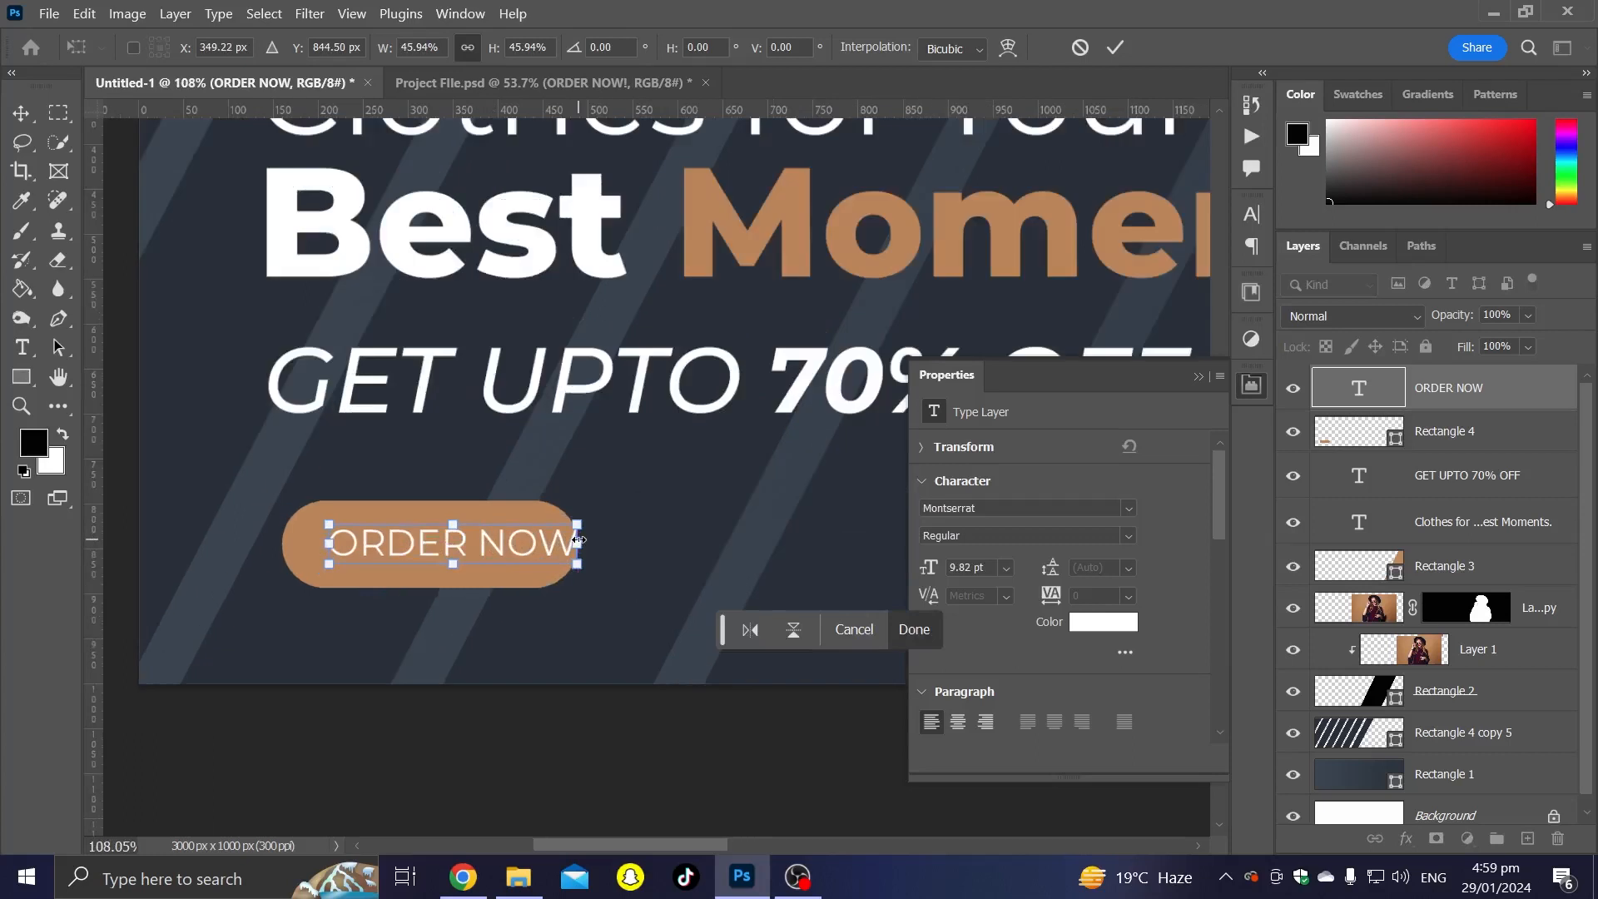
left_click_drag(576, 544, 519, 549)
key("Return")
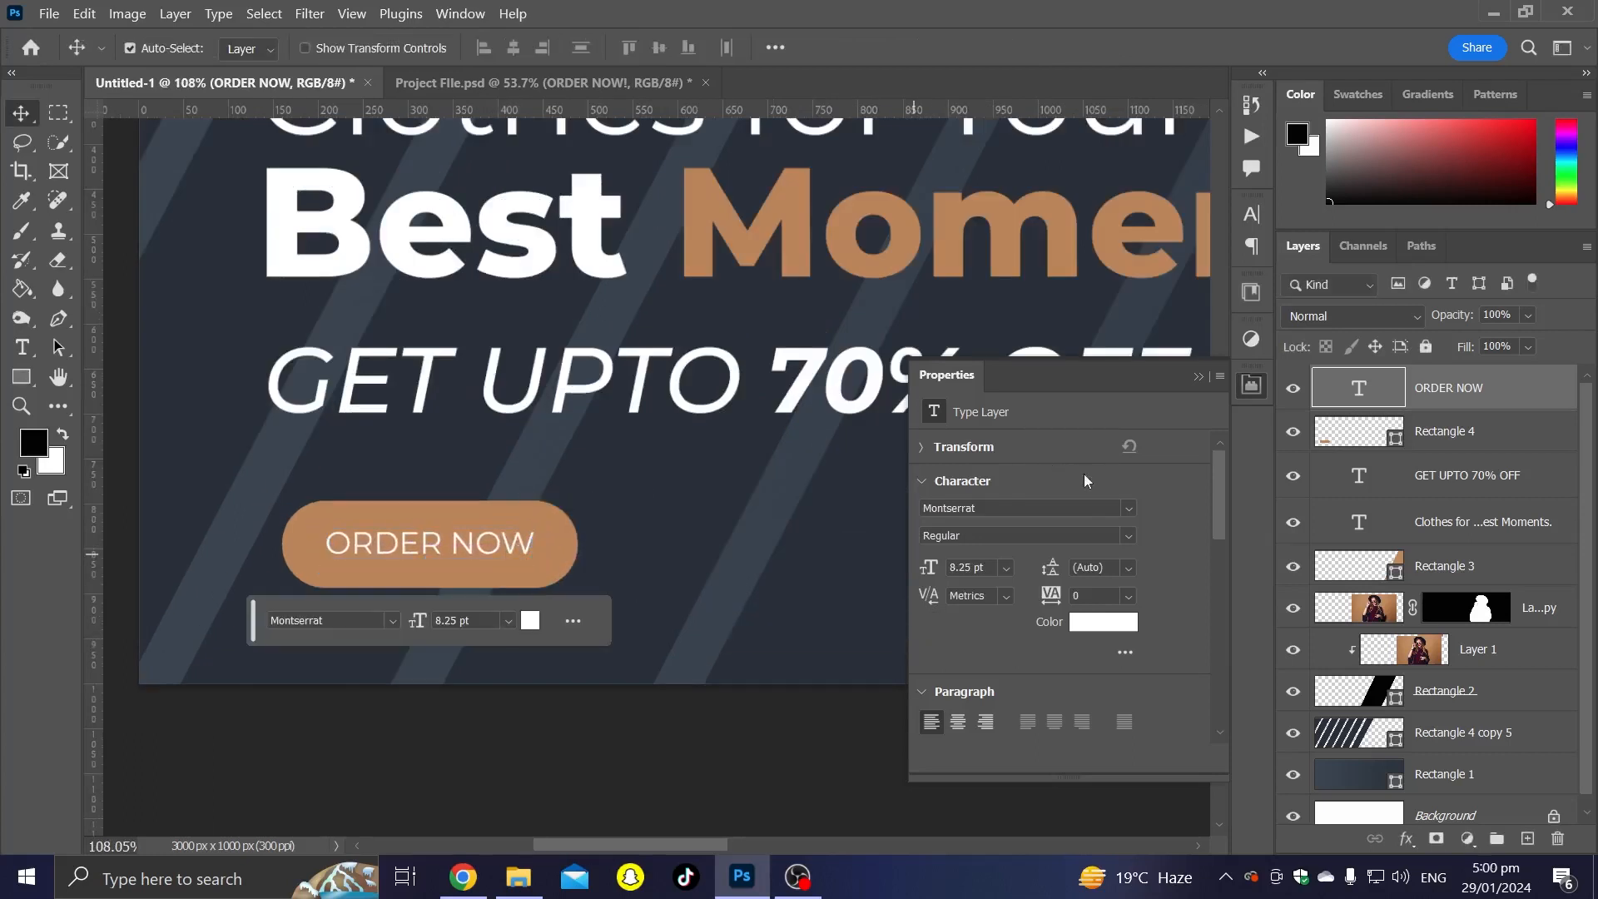
Step: Set the button text to SemiBold and add an exclamation mark so it reads "ORDER NOW!"
left_click(1116, 532)
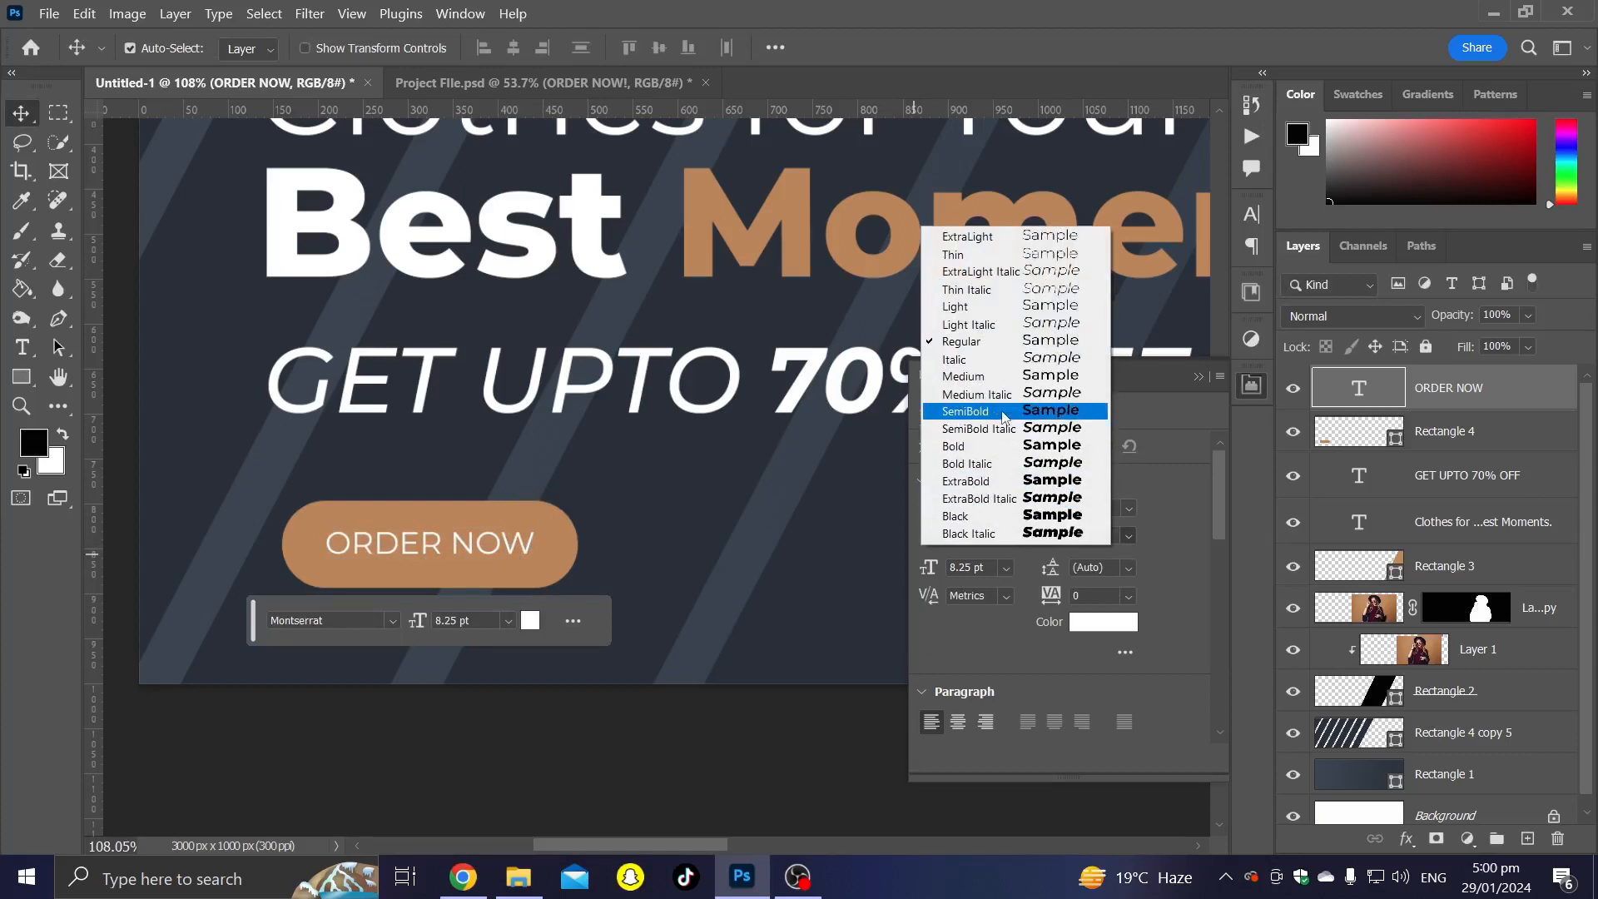
left_click(957, 413)
key("t")
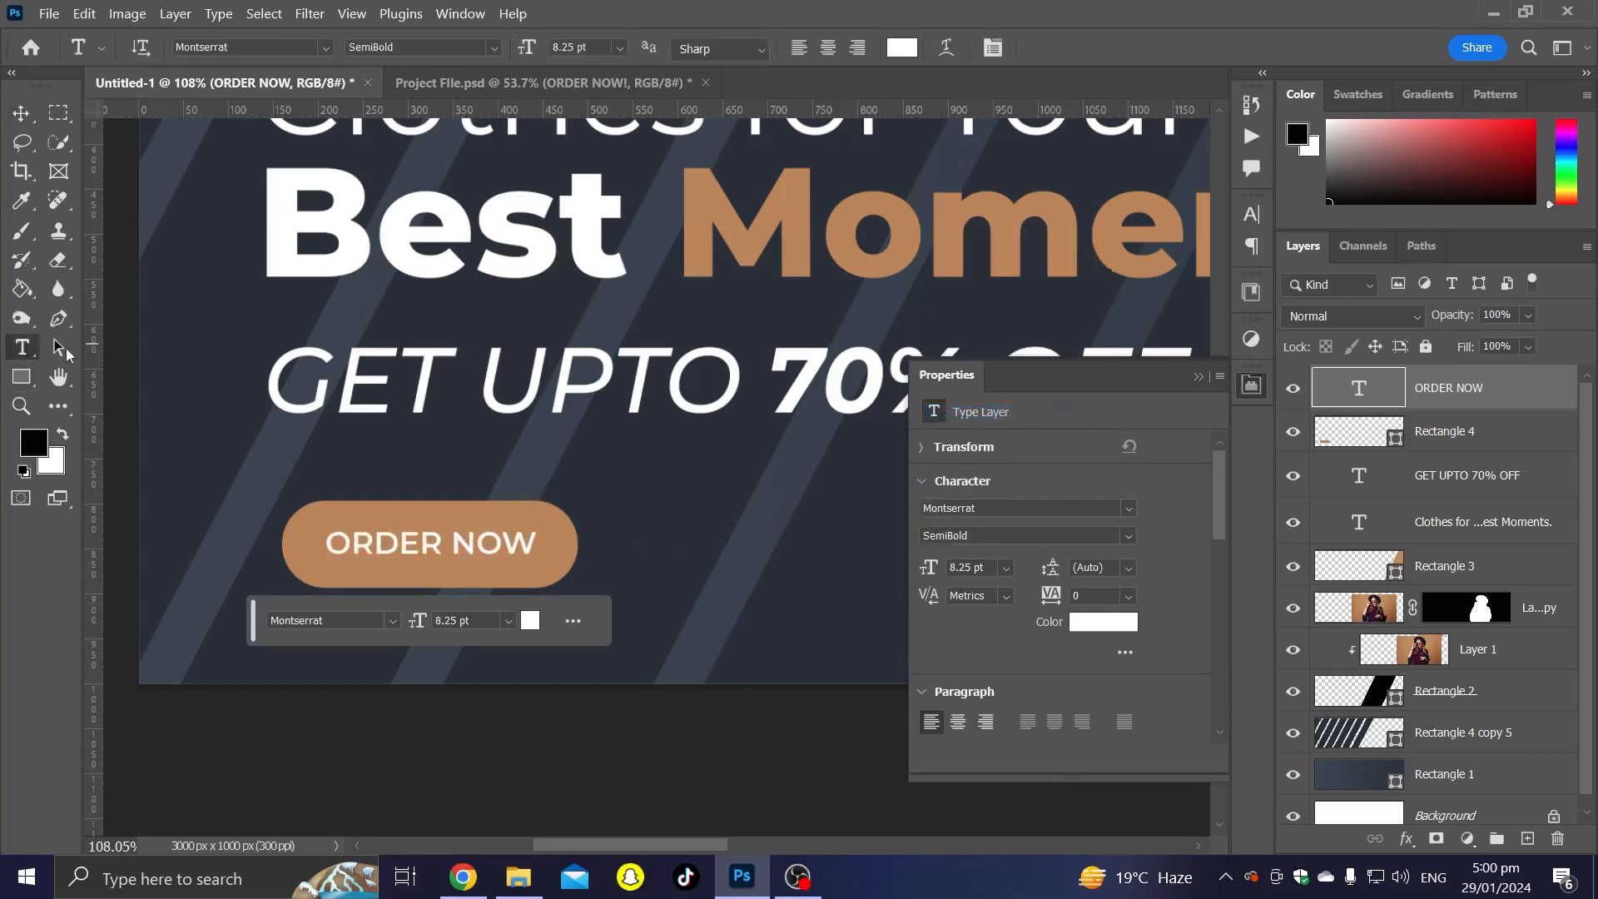
left_click(523, 539)
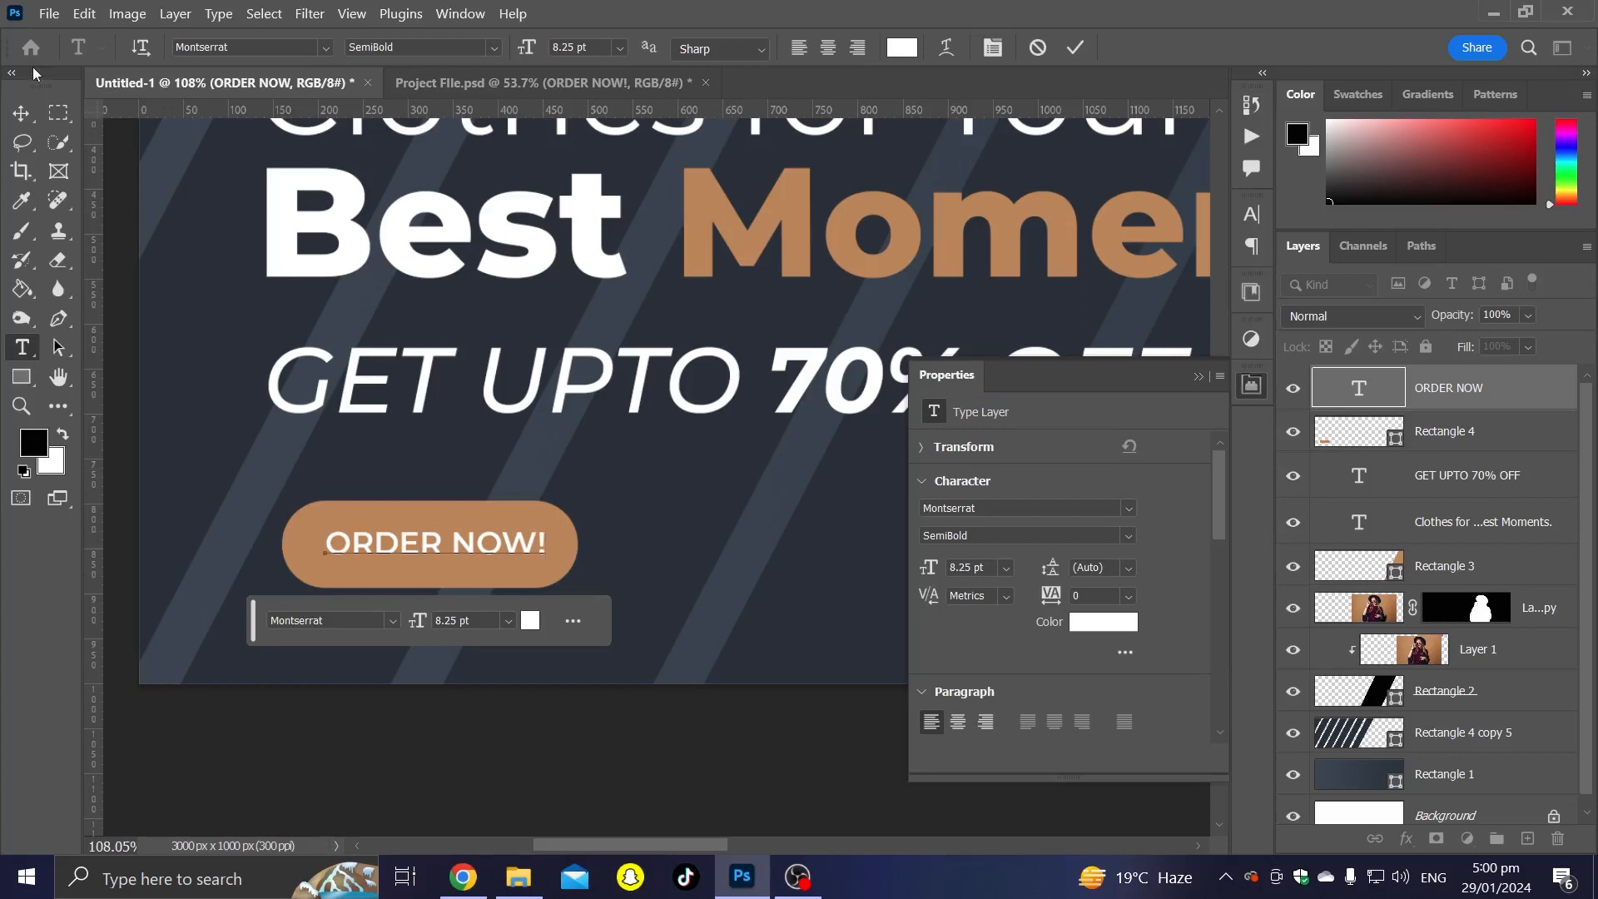
left_click(31, 117)
Step: Center the "ORDER NOW!" text horizontally and vertically on the button rectangle
left_click(1477, 445)
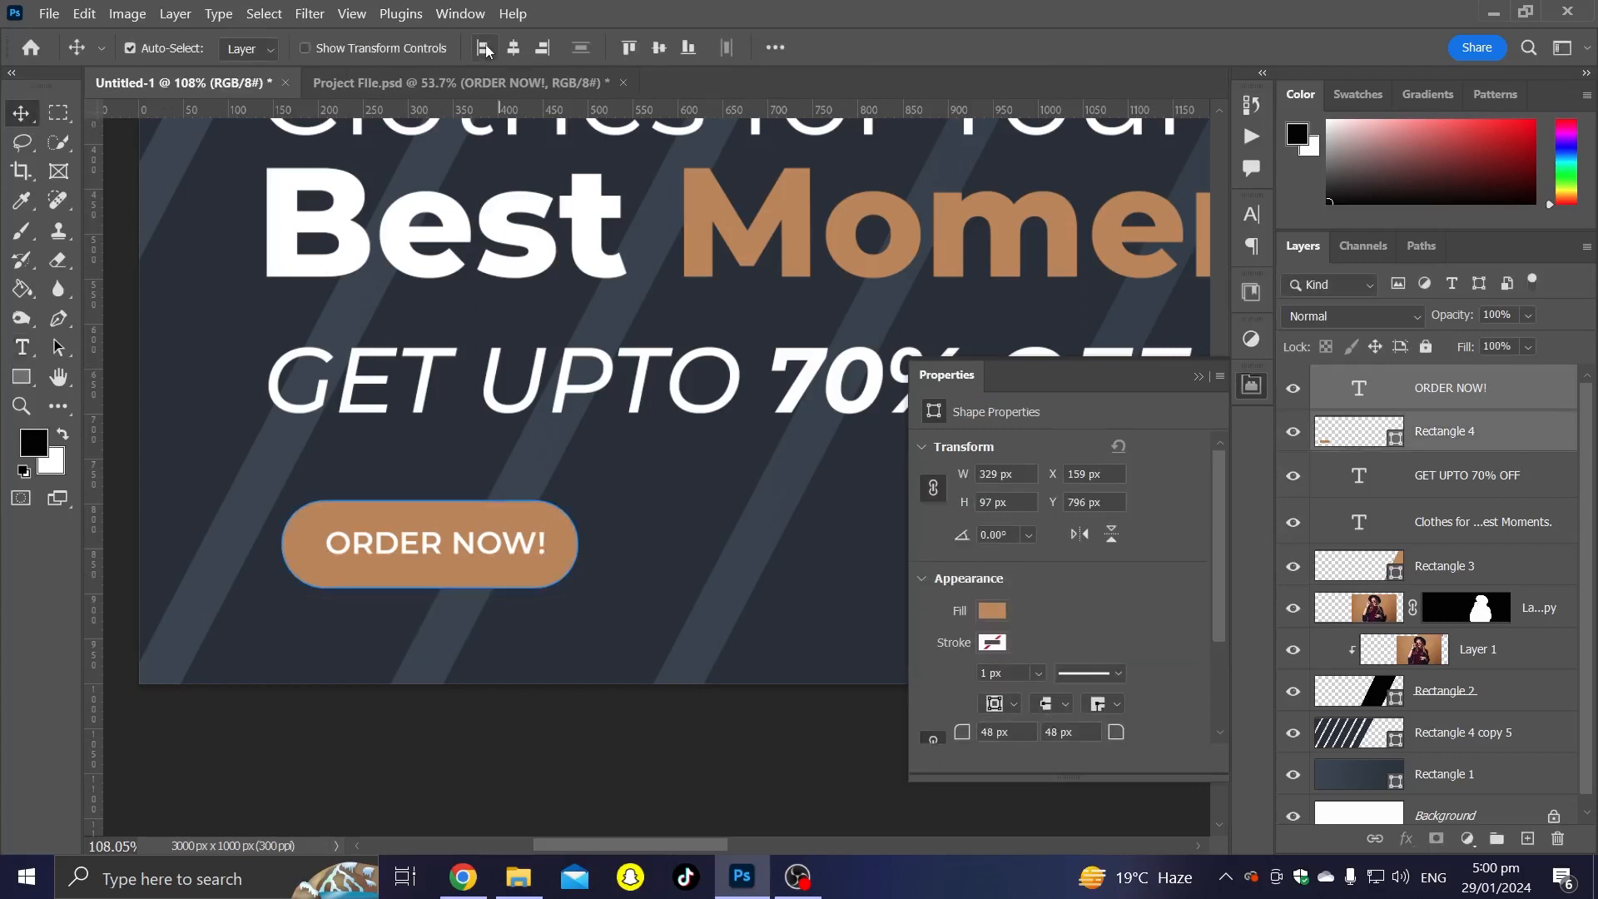
left_click(514, 48)
left_click(659, 48)
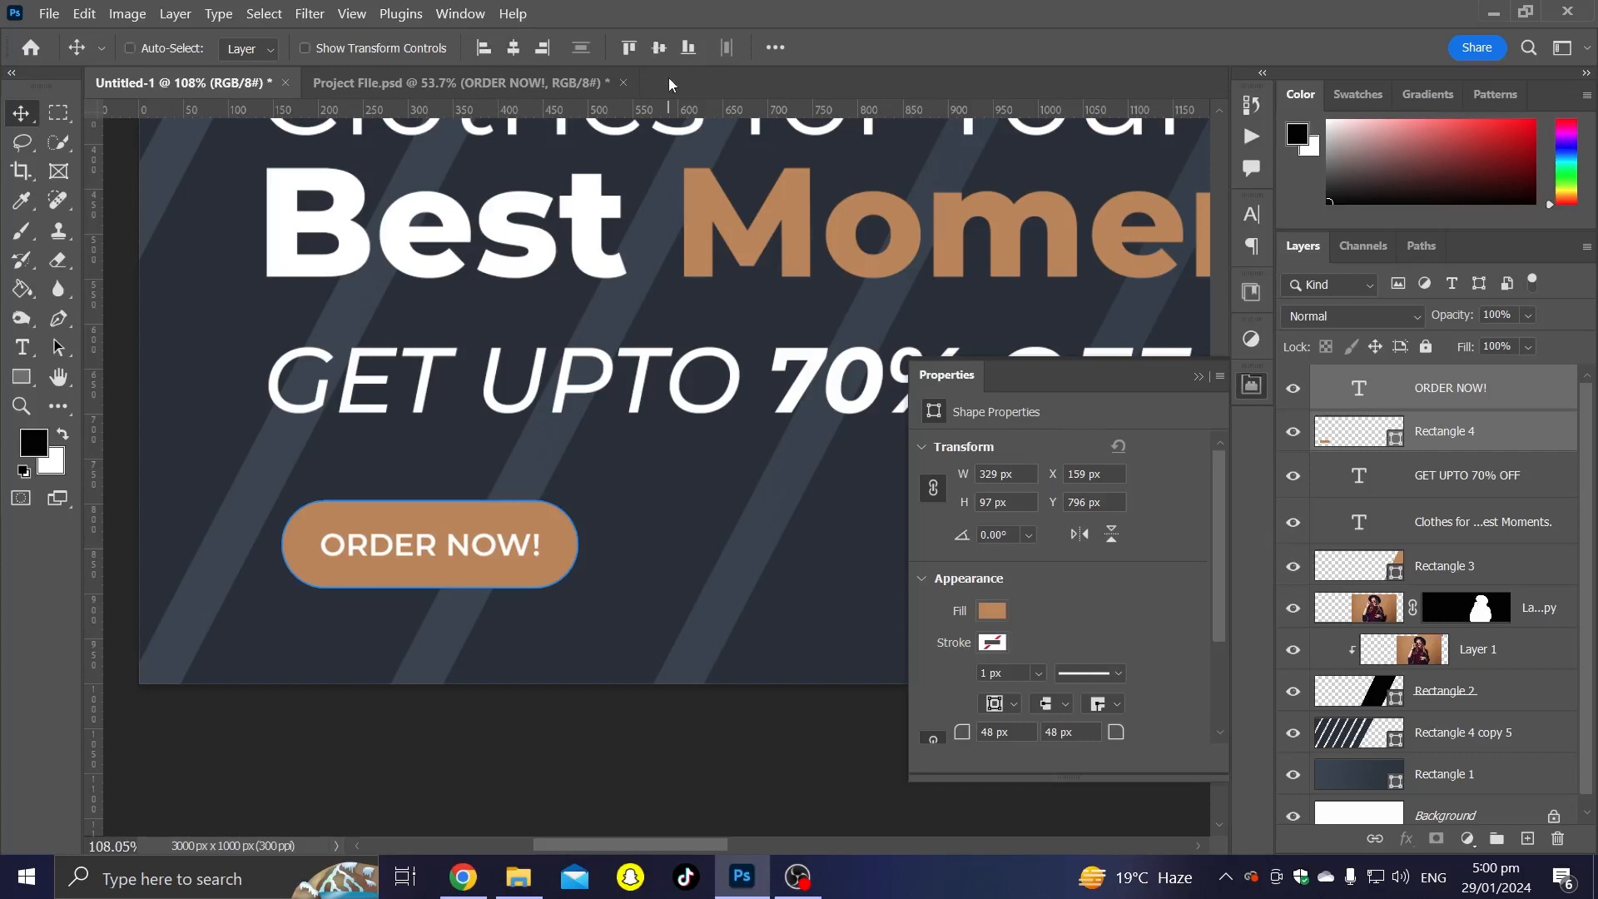
key("ctrl+0")
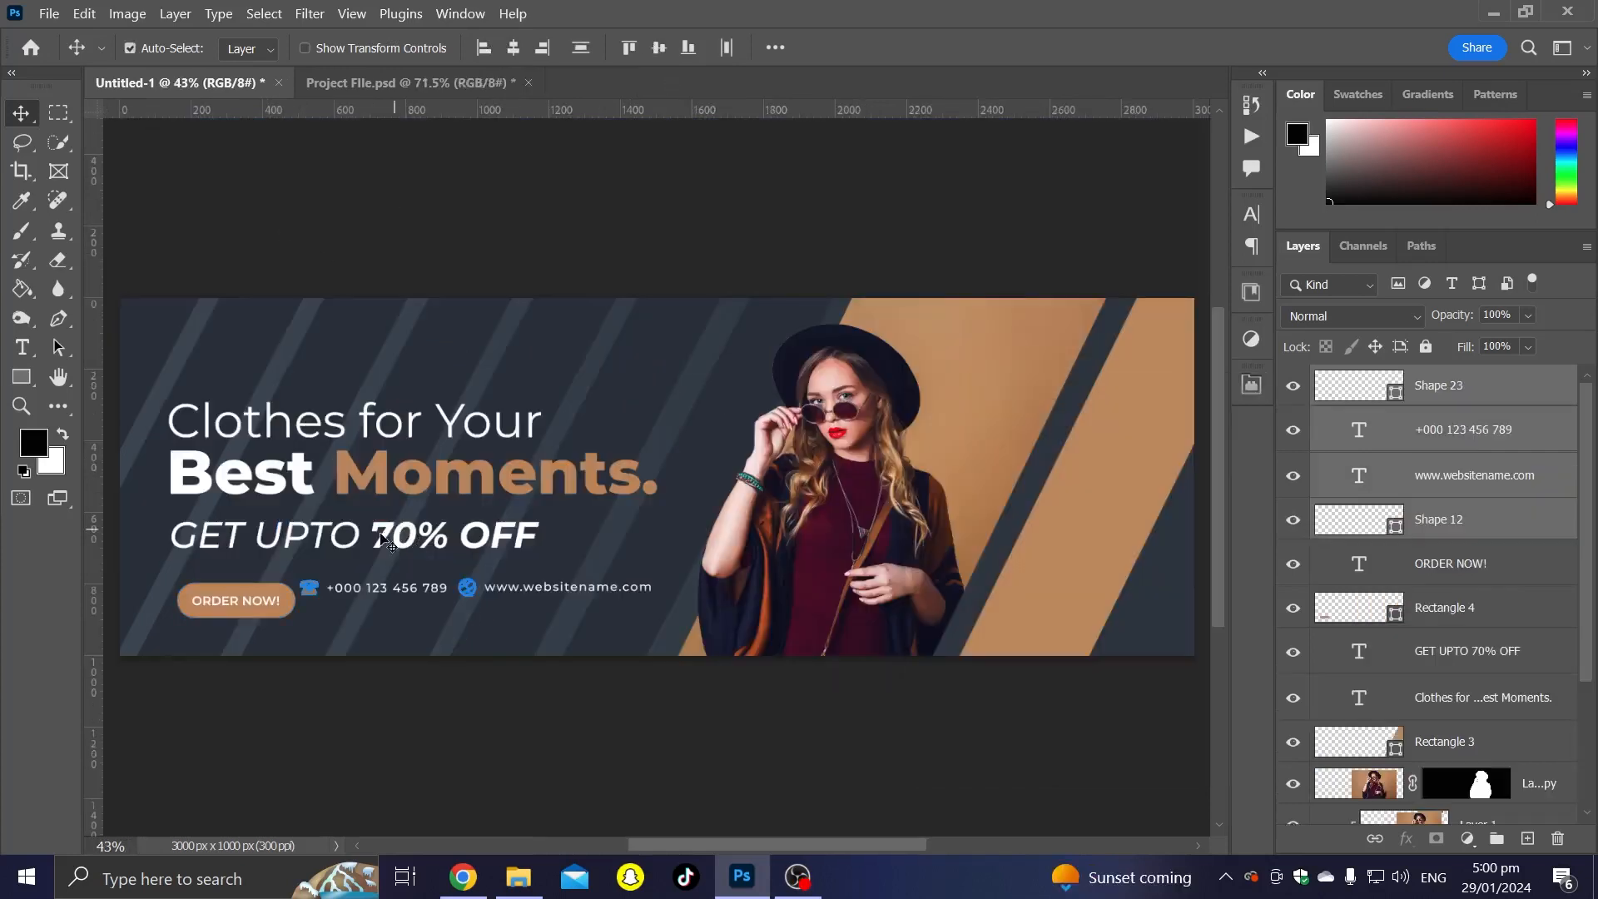
scroll(378, 563, "up", 3)
key("ctrl+t")
scroll(377, 563, "up", 2)
left_click_drag(377, 563, 456, 545)
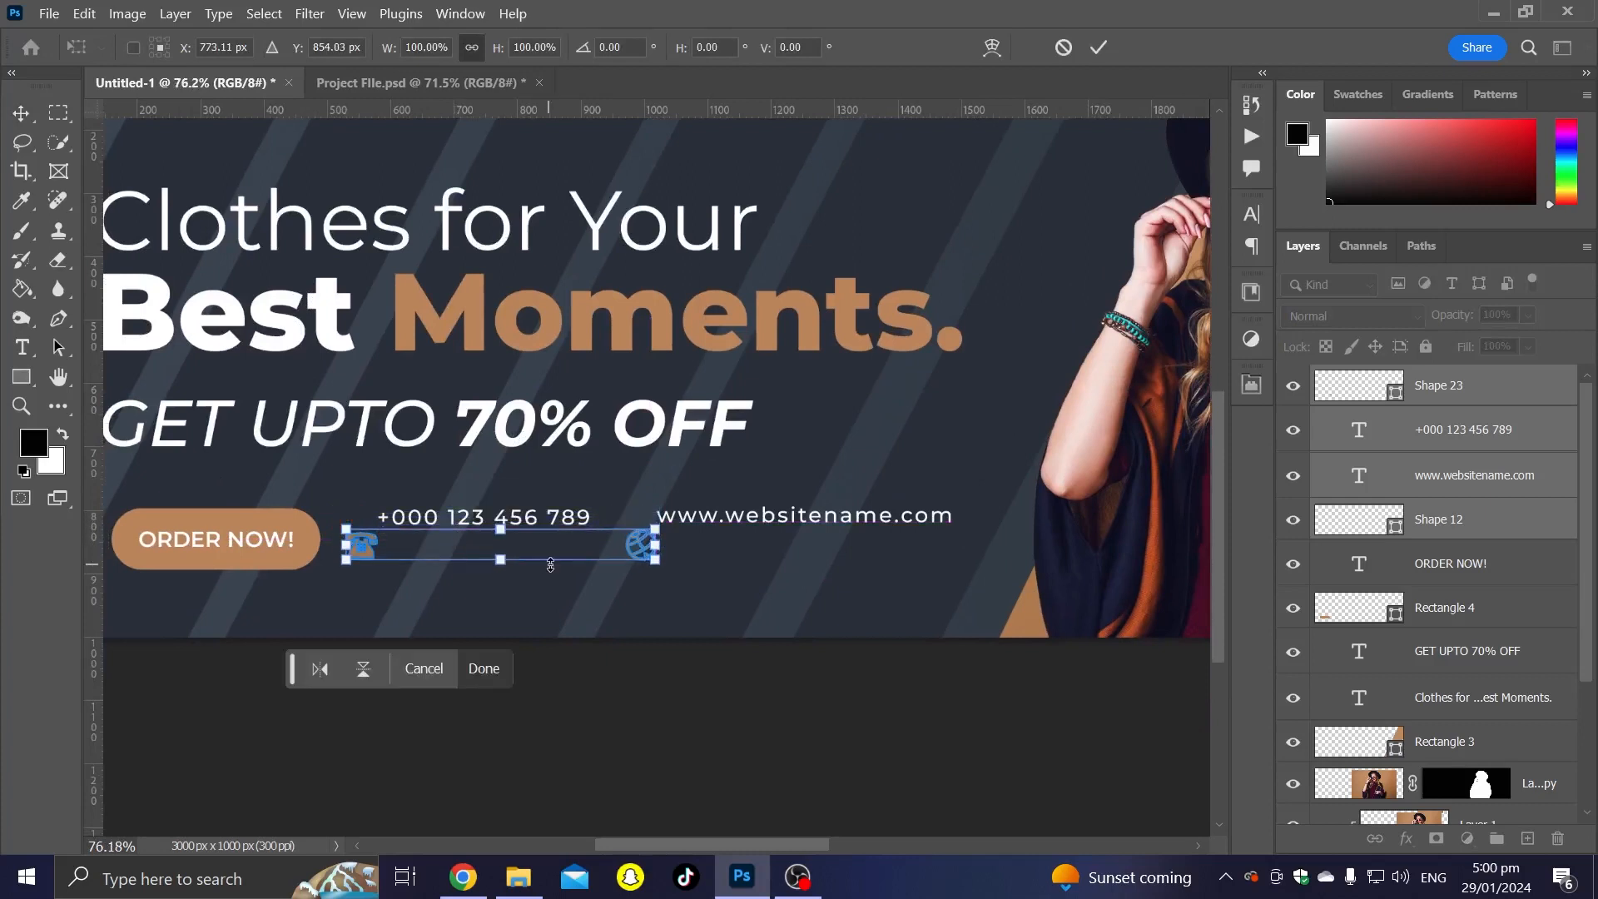
key("ctrl+z")
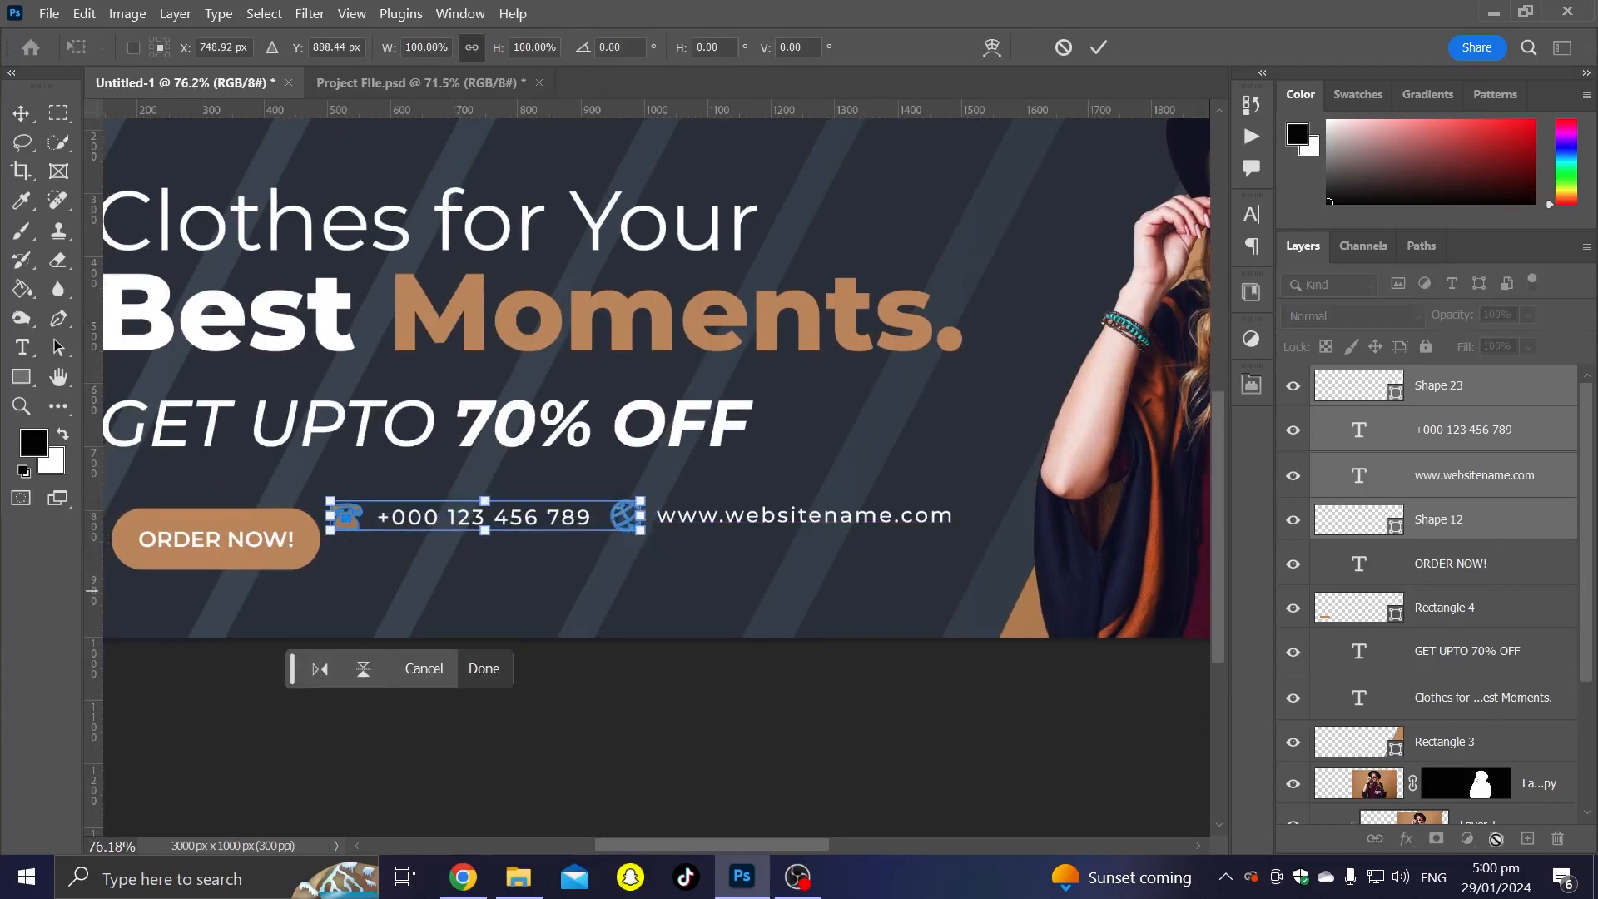
key("Return")
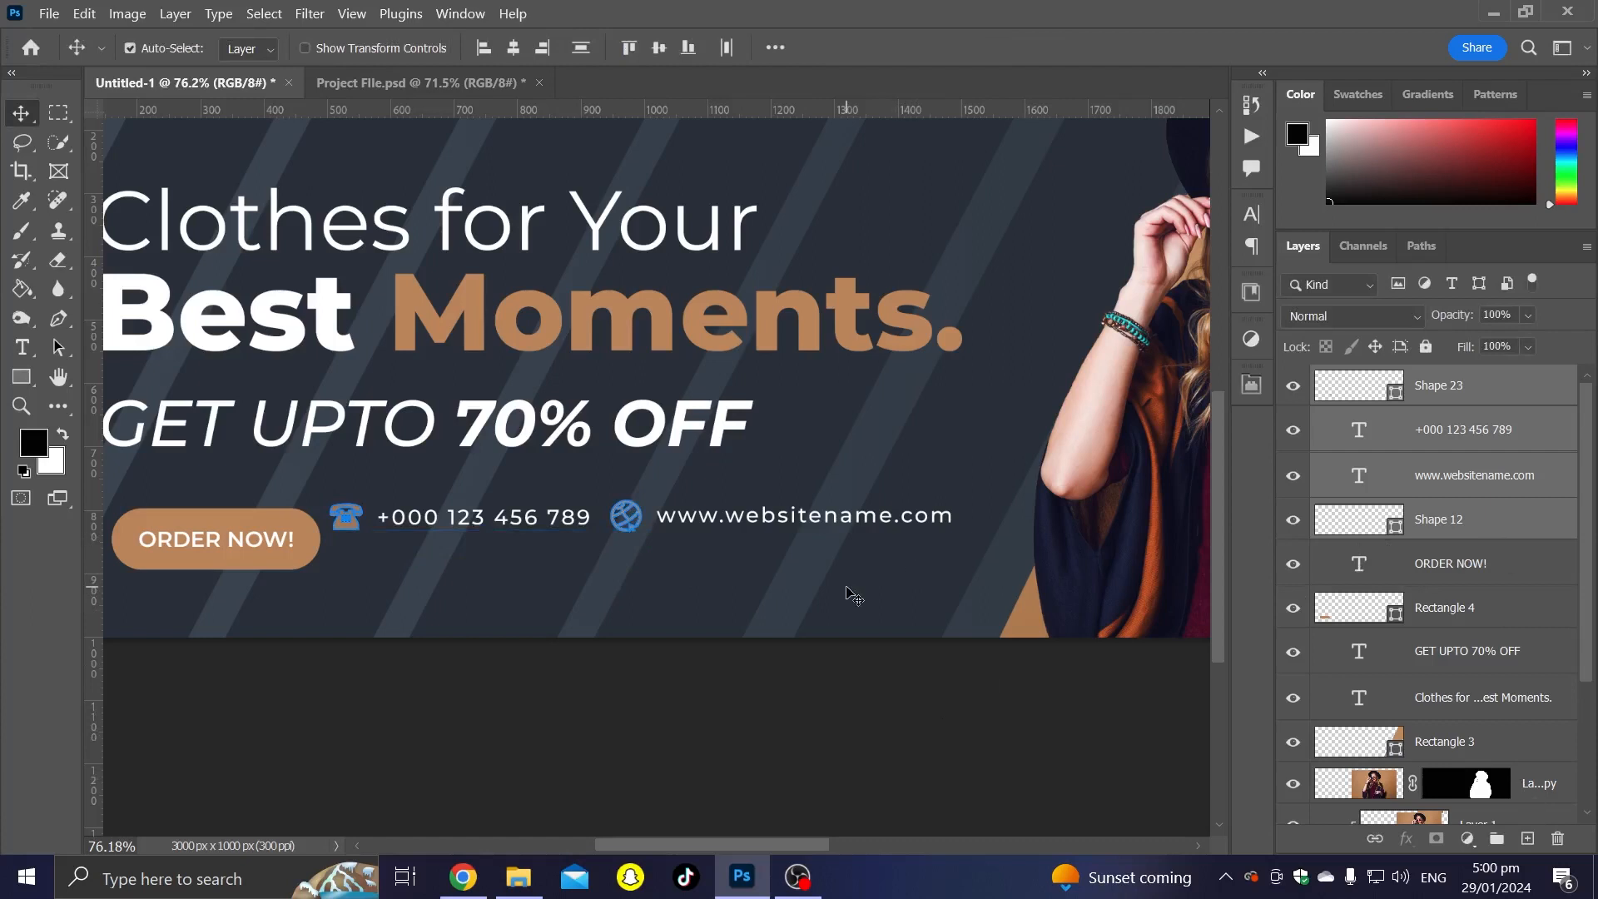
Step: Group the phone and website text with their icons and align the group vertically with the button, just to its right
key("ctrl+g")
key("ctrl+t")
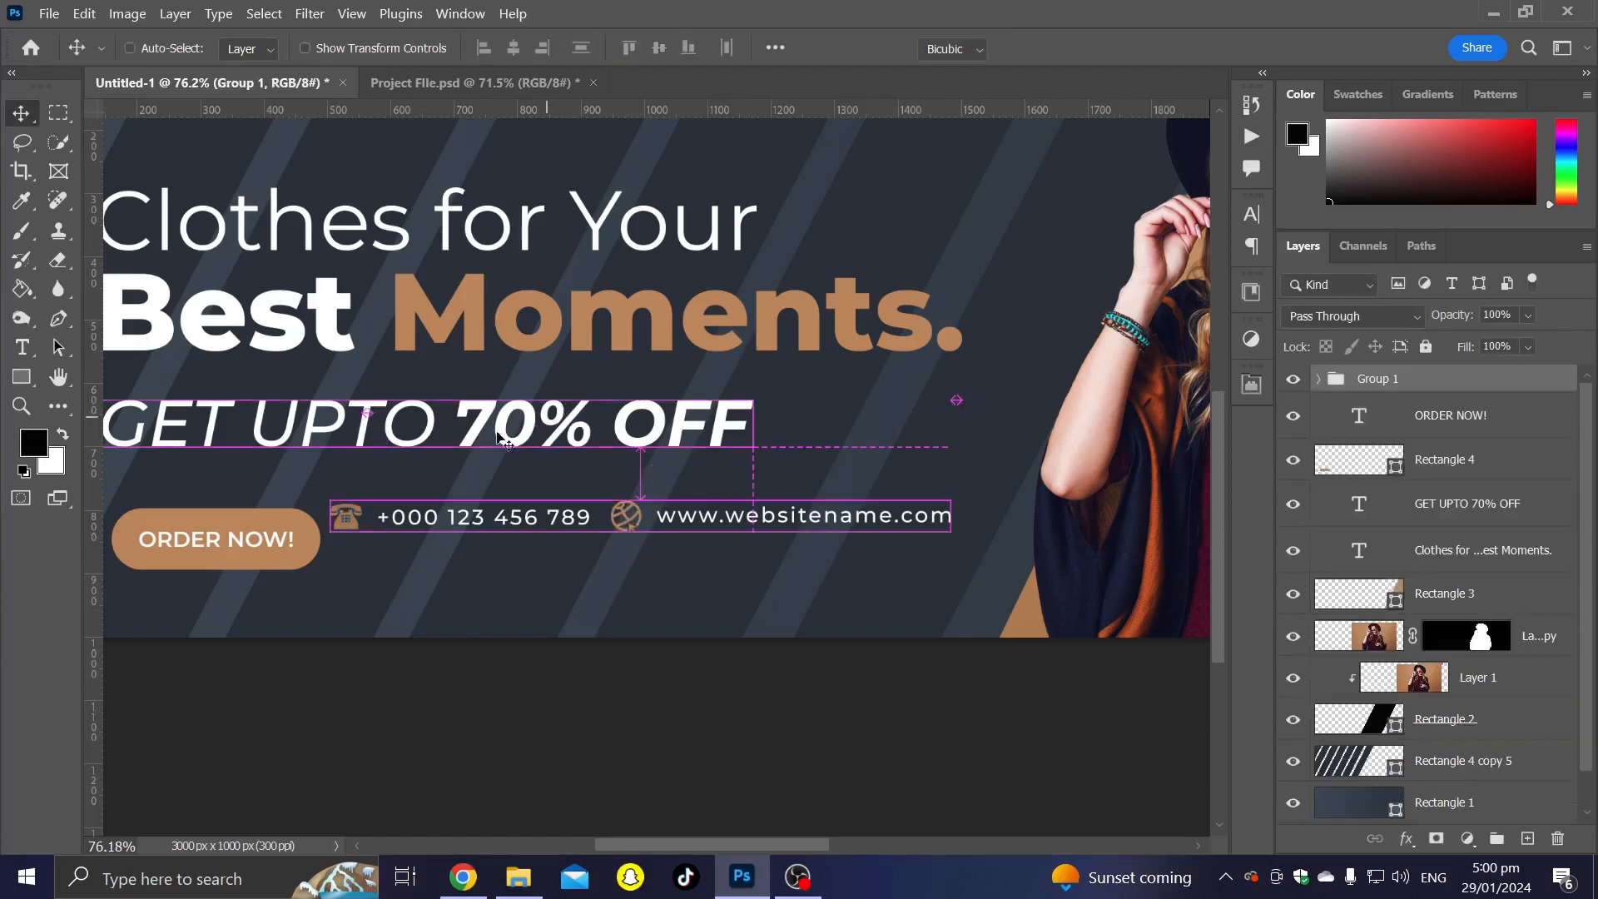
mouse_move(439, 541)
left_mouse_down()
mouse_move(466, 564)
mouse_move(456, 546)
left_mouse_up()
key("Return")
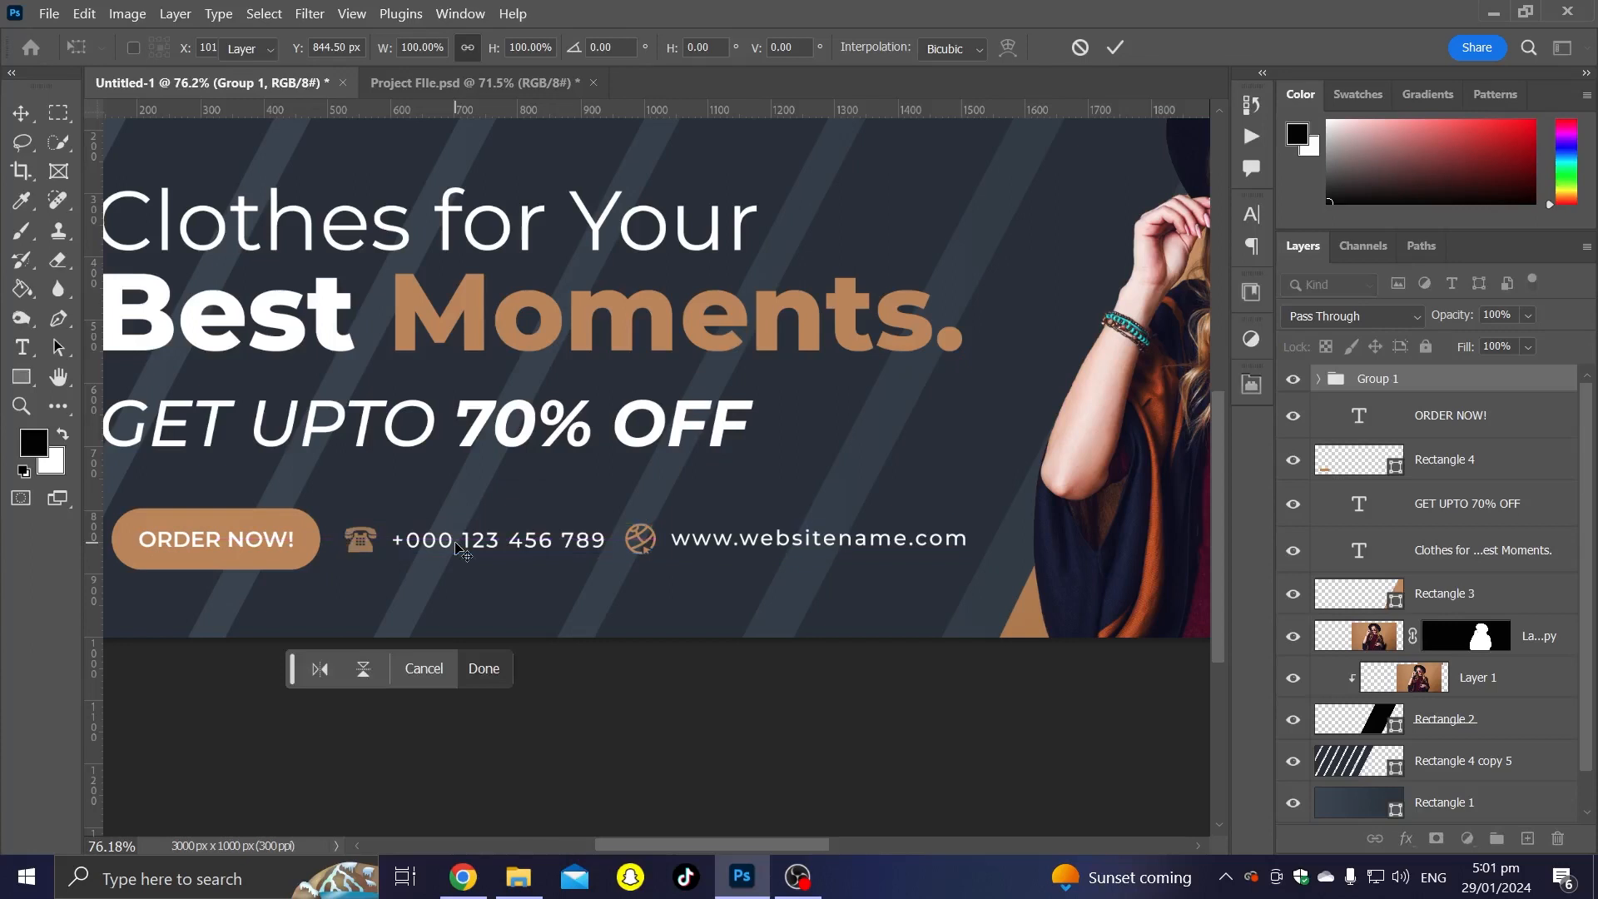
key("ctrl+0")
scroll(389, 466, "up", 3)
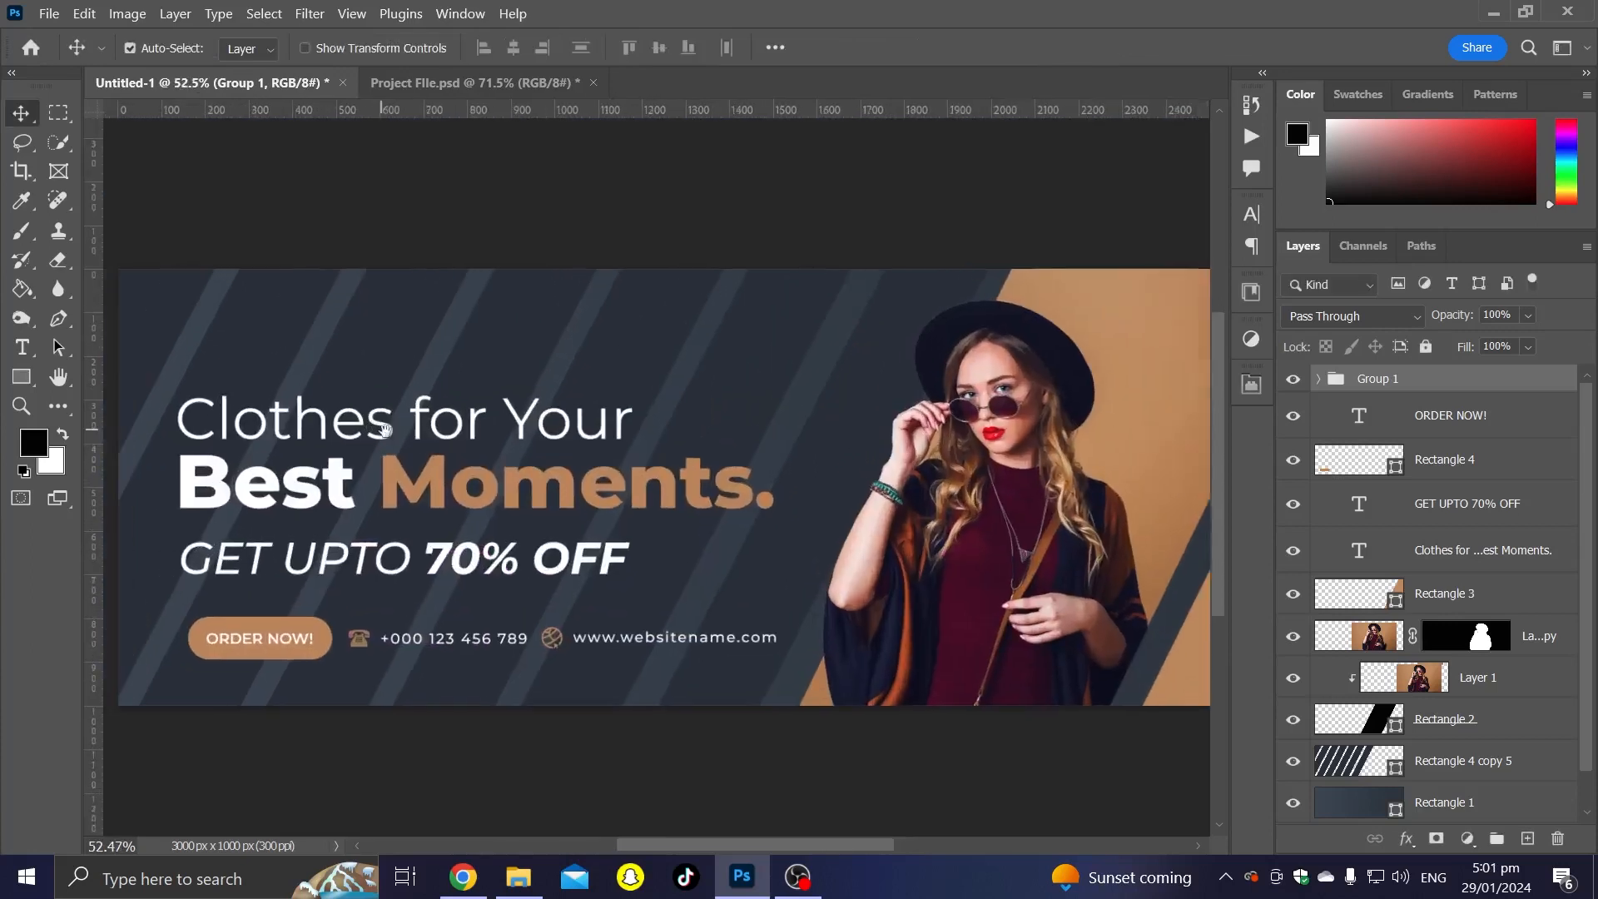
left_click(1452, 416)
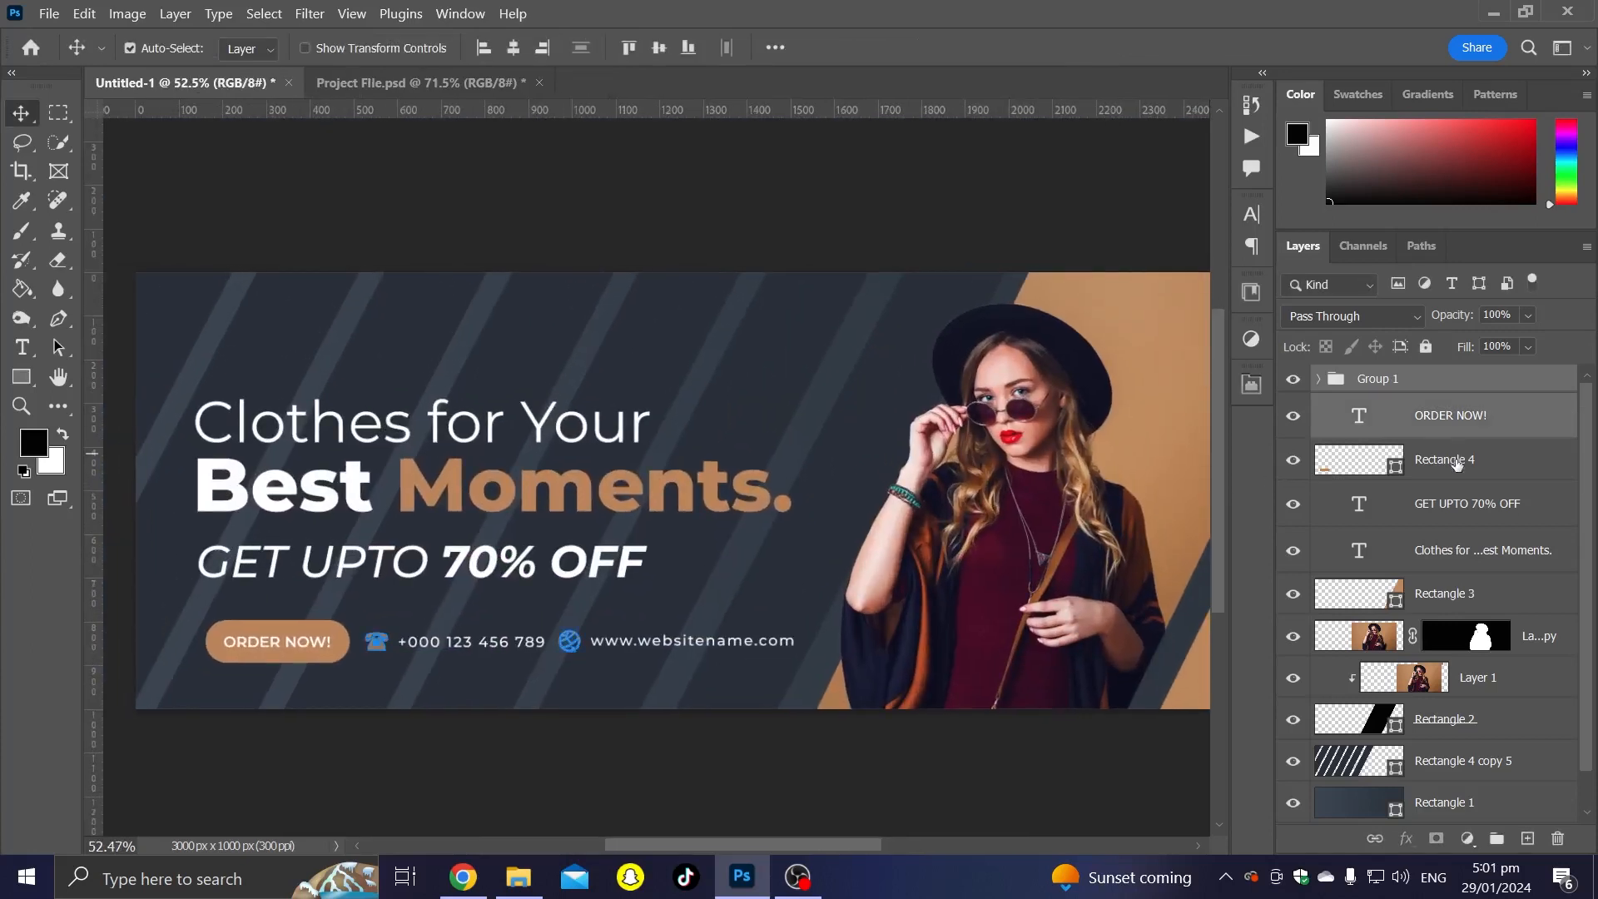
left_click(1447, 459, "shift")
key("ctrl+t")
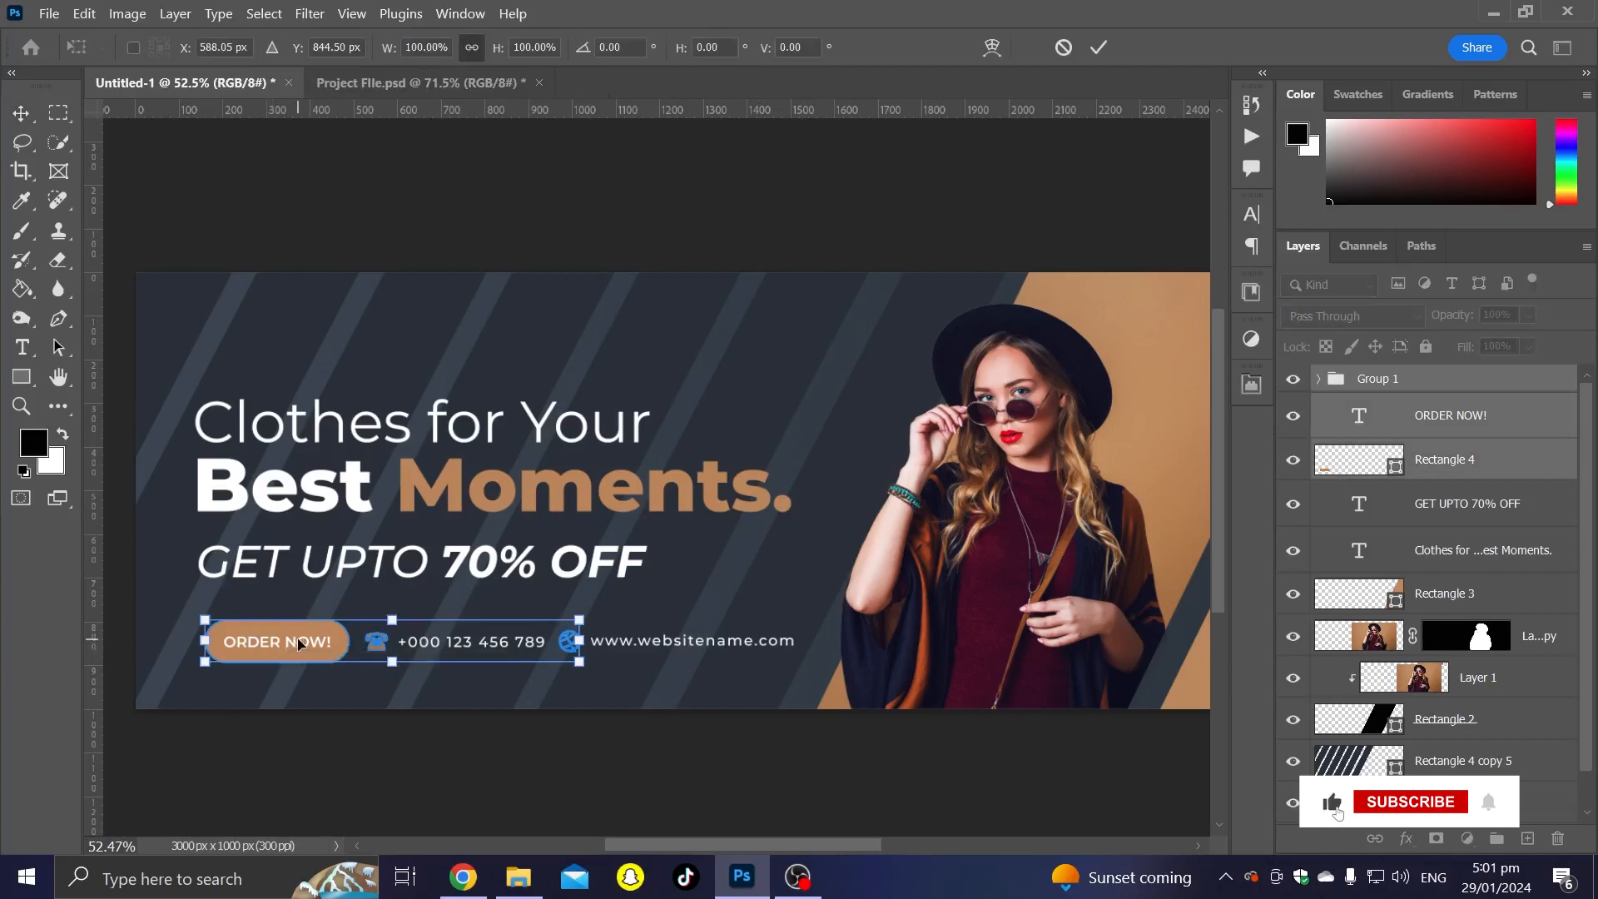
left_click_drag(299, 643, 293, 643)
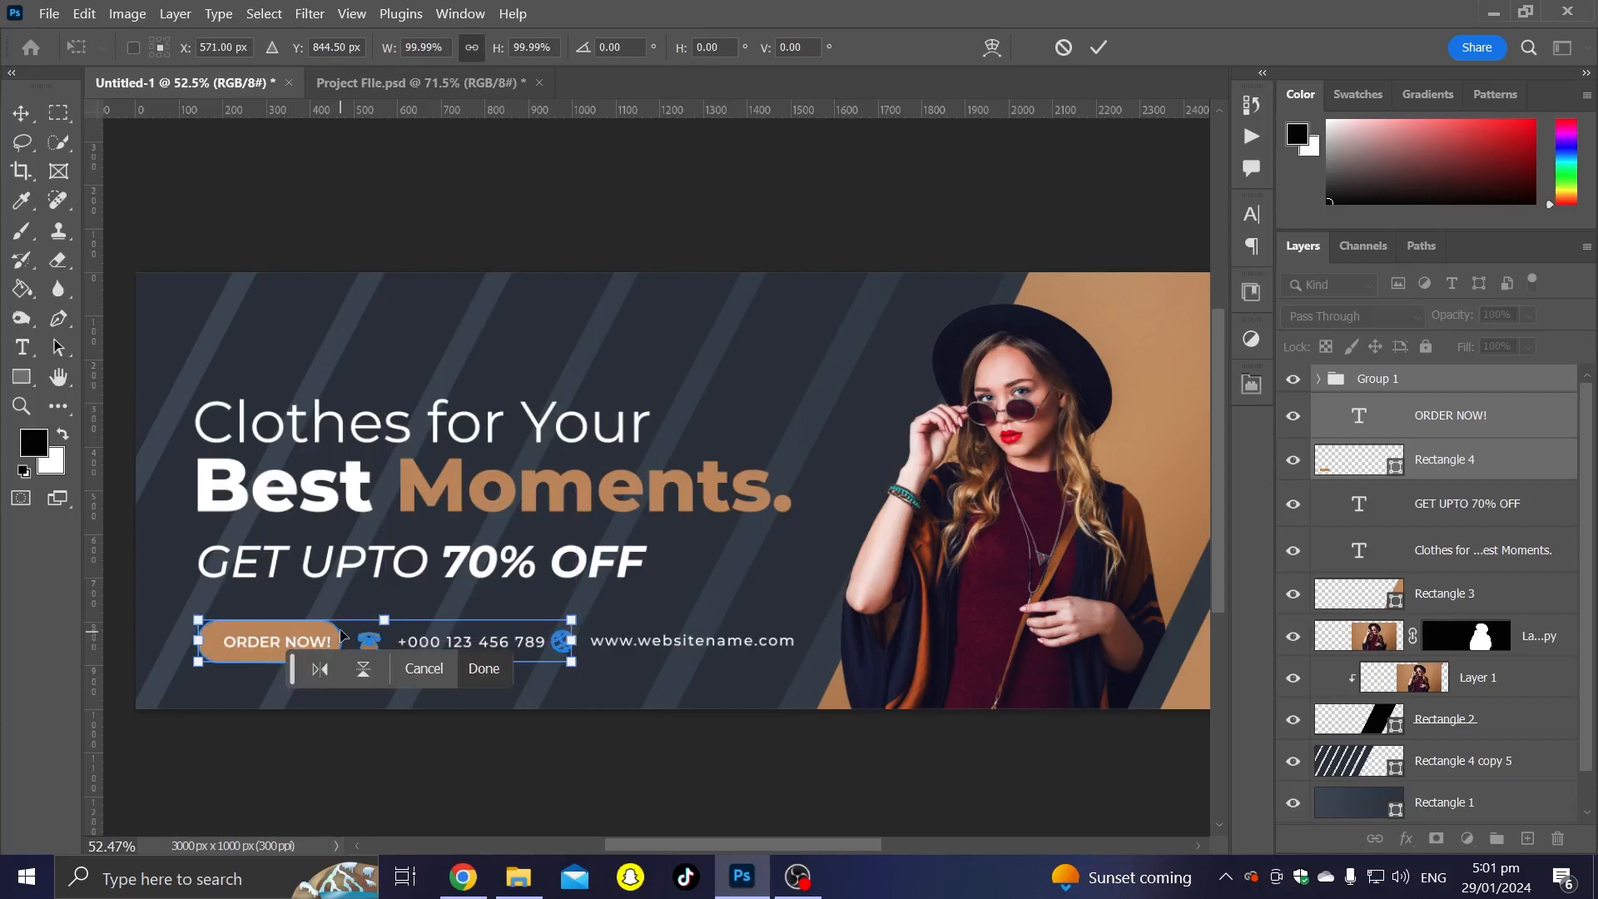
key("ctrl+z")
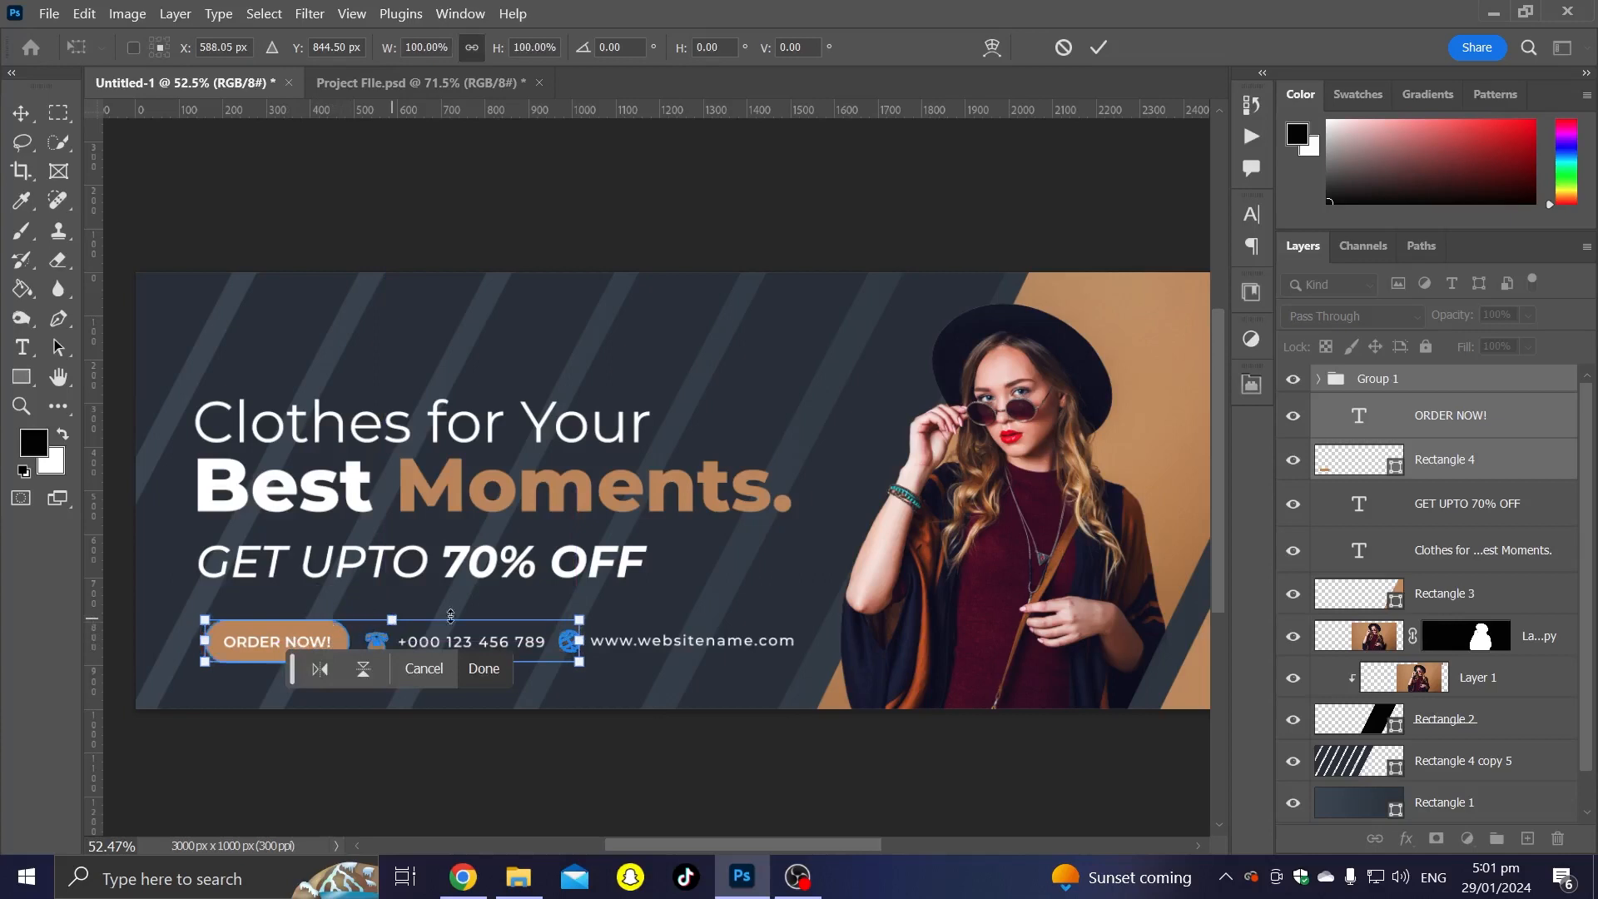
Step: Move the "ORDER NOW!" text and its rectangle together slightly left to line up with the text above
left_click(1455, 425)
left_click(1420, 466, "shift")
scroll(333, 596, "up", 3)
key("ctrl+t")
left_click_drag(331, 647, 327, 649)
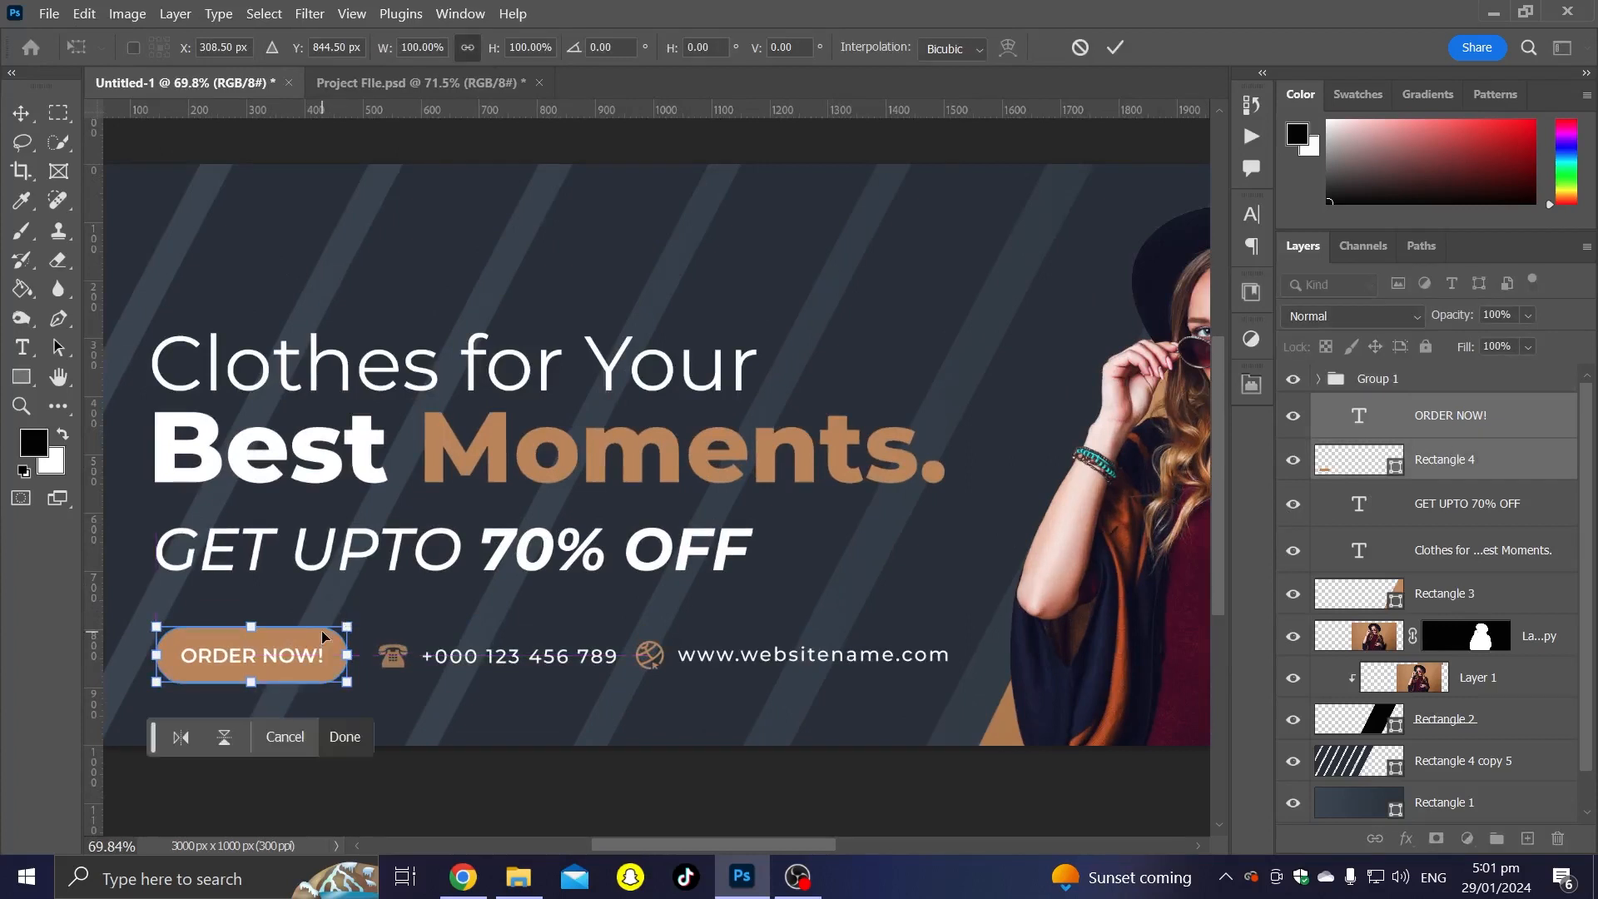
key("Return")
Step: Move the contact details group slightly left, closer to the order button
left_click(1471, 392)
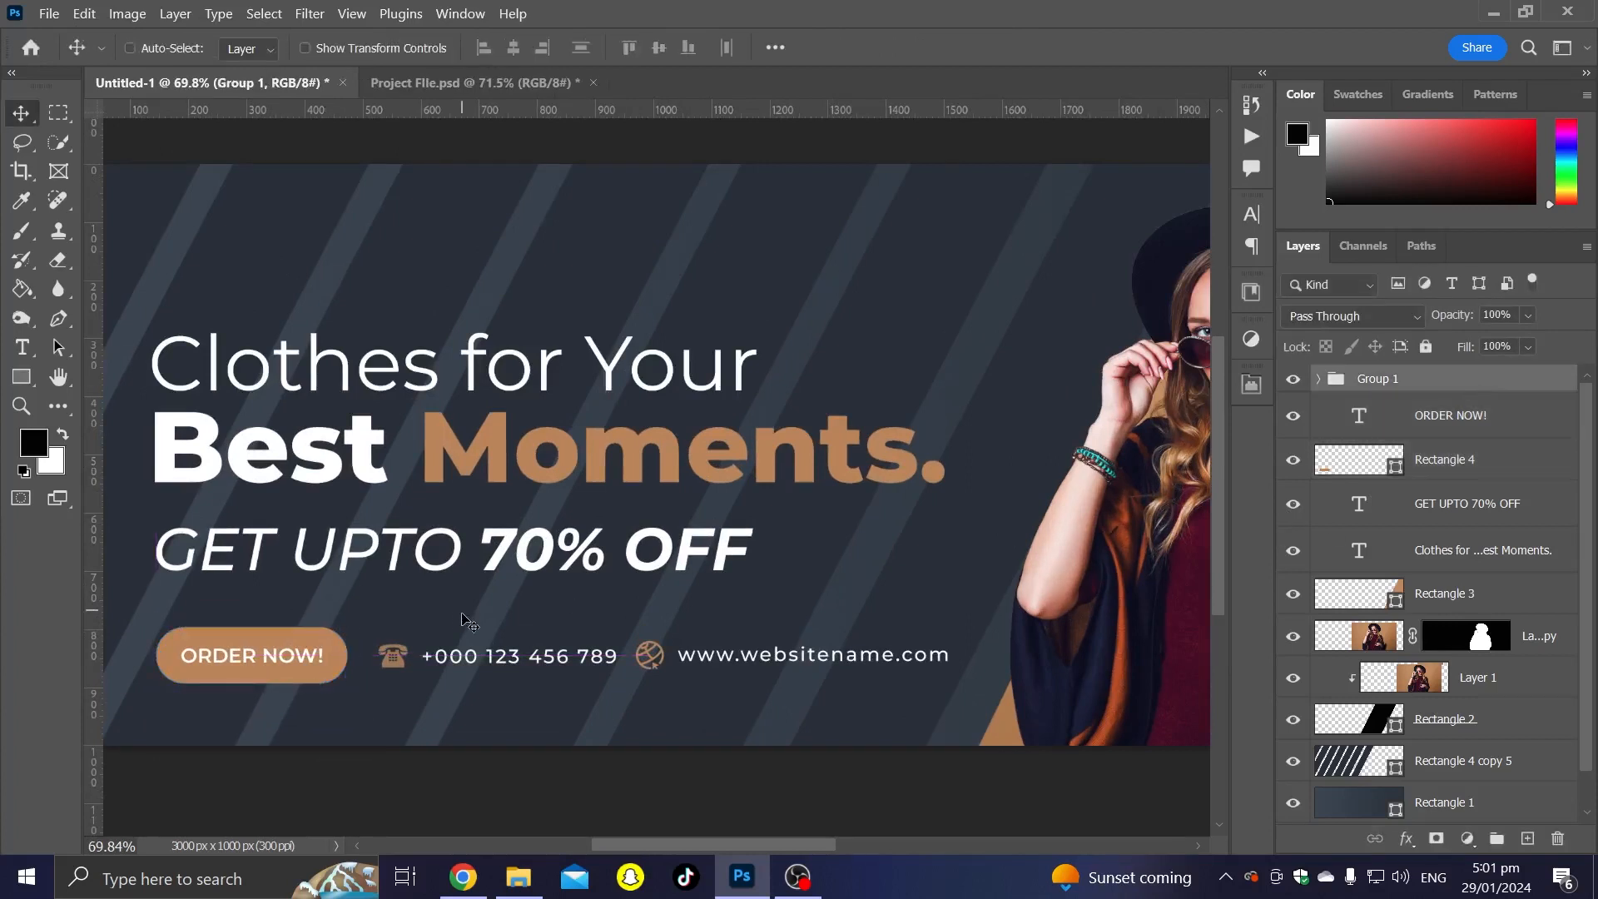
key("ctrl+t")
left_click_drag(511, 651, 493, 657)
key("Return")
key("ctrl+0")
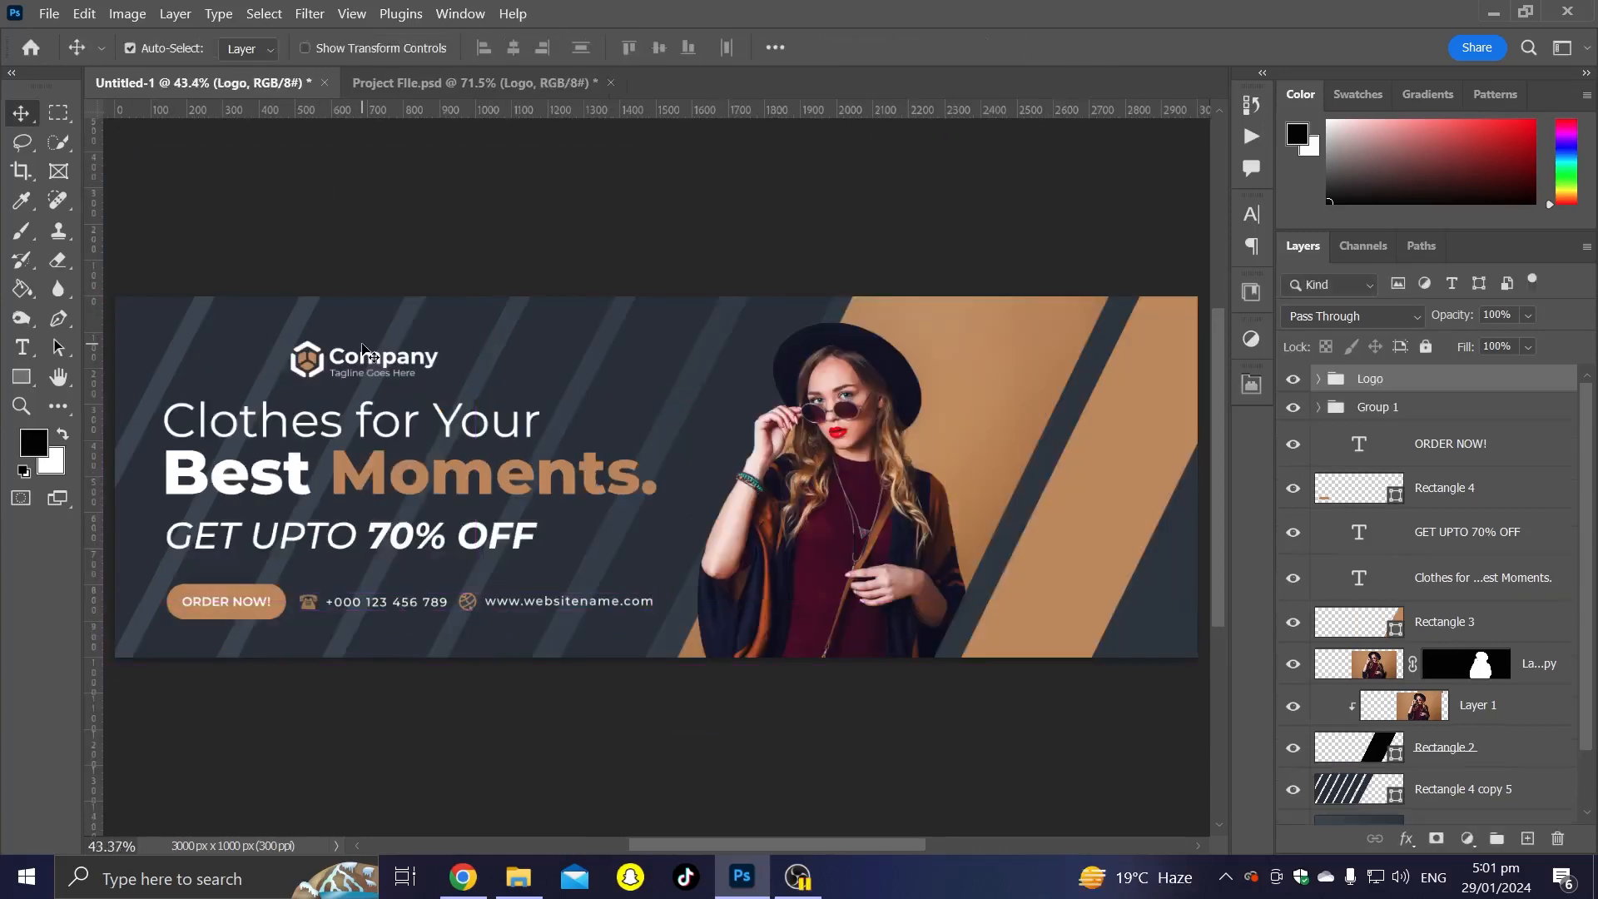
Step: Position the Company logo group above the headline, aligned with the headline's left edge
scroll(255, 348, "up", 3)
key("ctrl+t")
scroll(322, 357, "up", 2)
left_click_drag(325, 357, 287, 324)
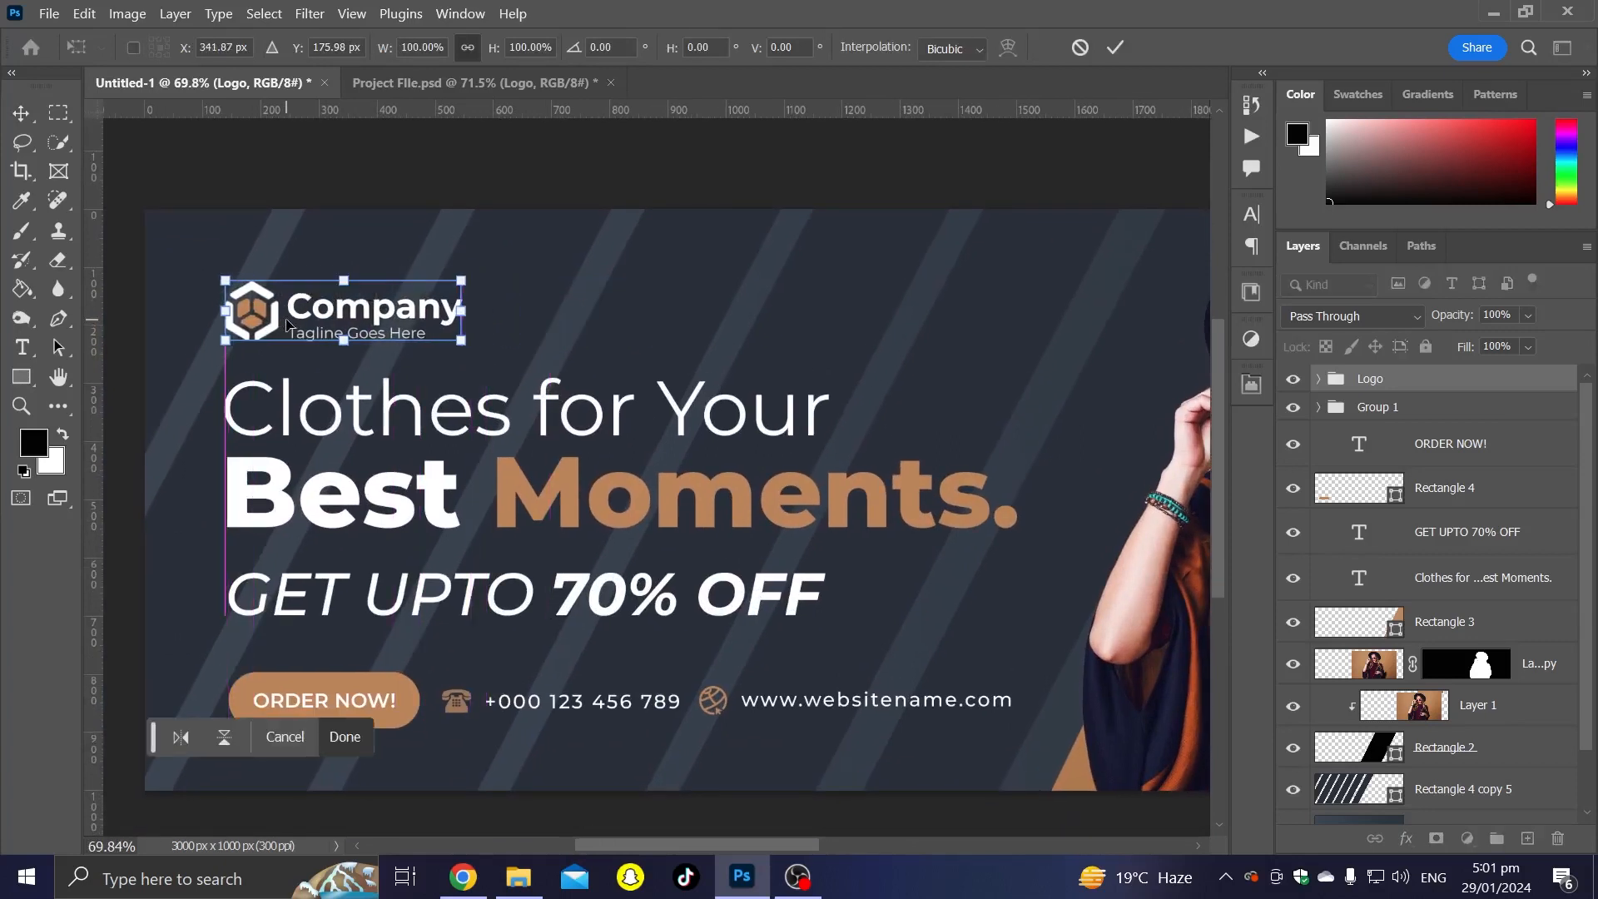
key("Return")
key("ctrl+0")
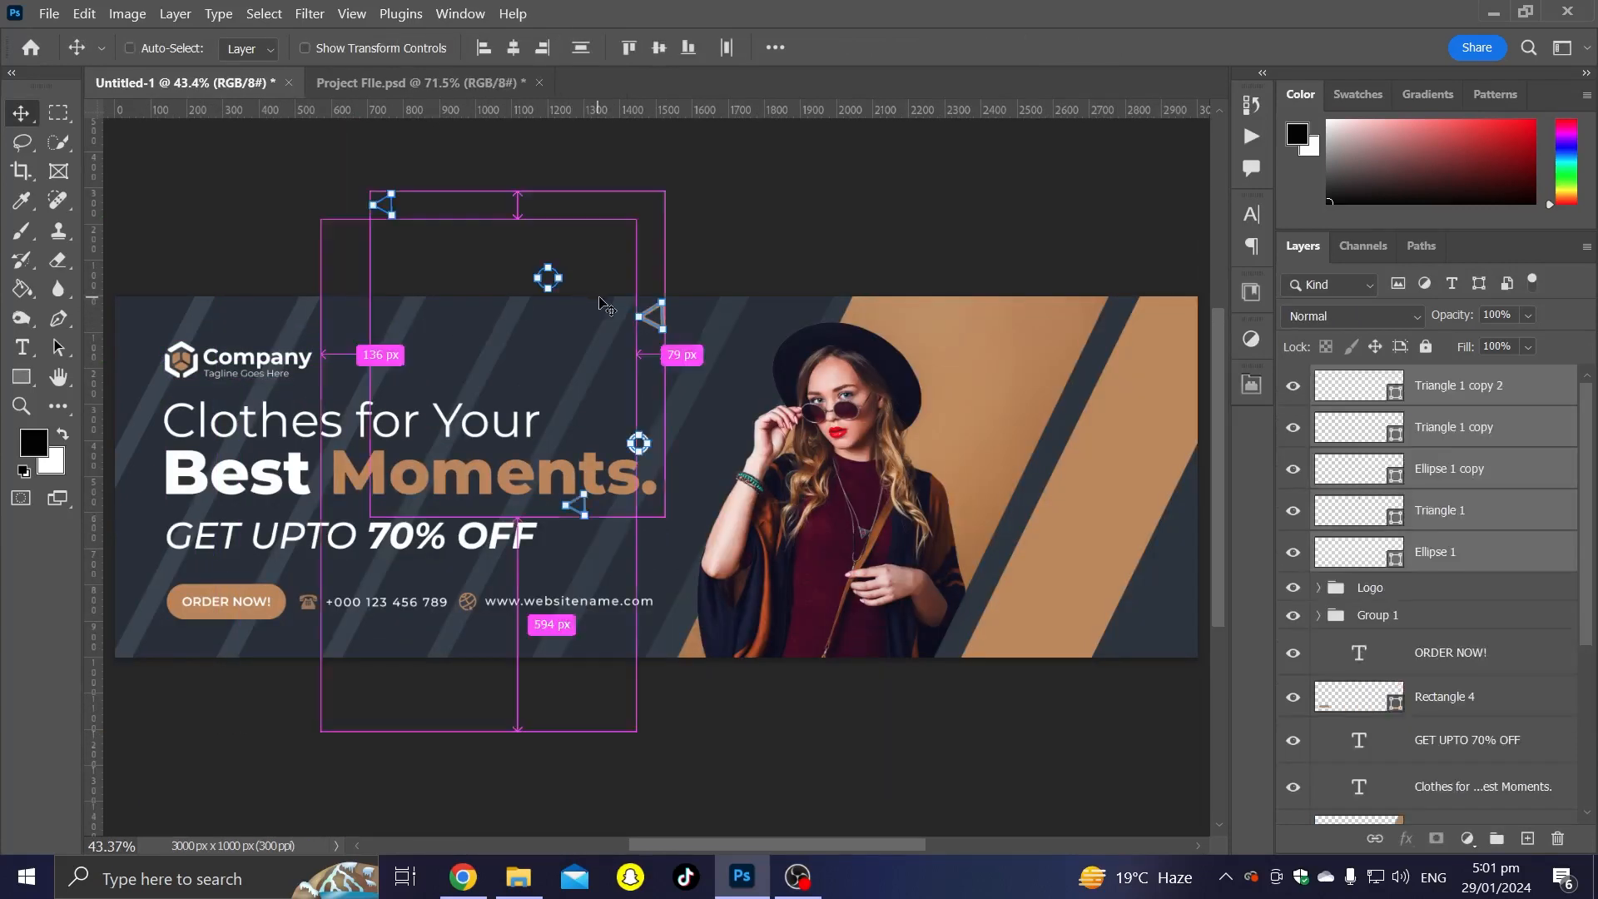
Step: Move the decorative triangles and circles together down onto the banner, scattering them around the headline text and beside the woman
key("ctrl+t")
left_click_drag(616, 319, 641, 426)
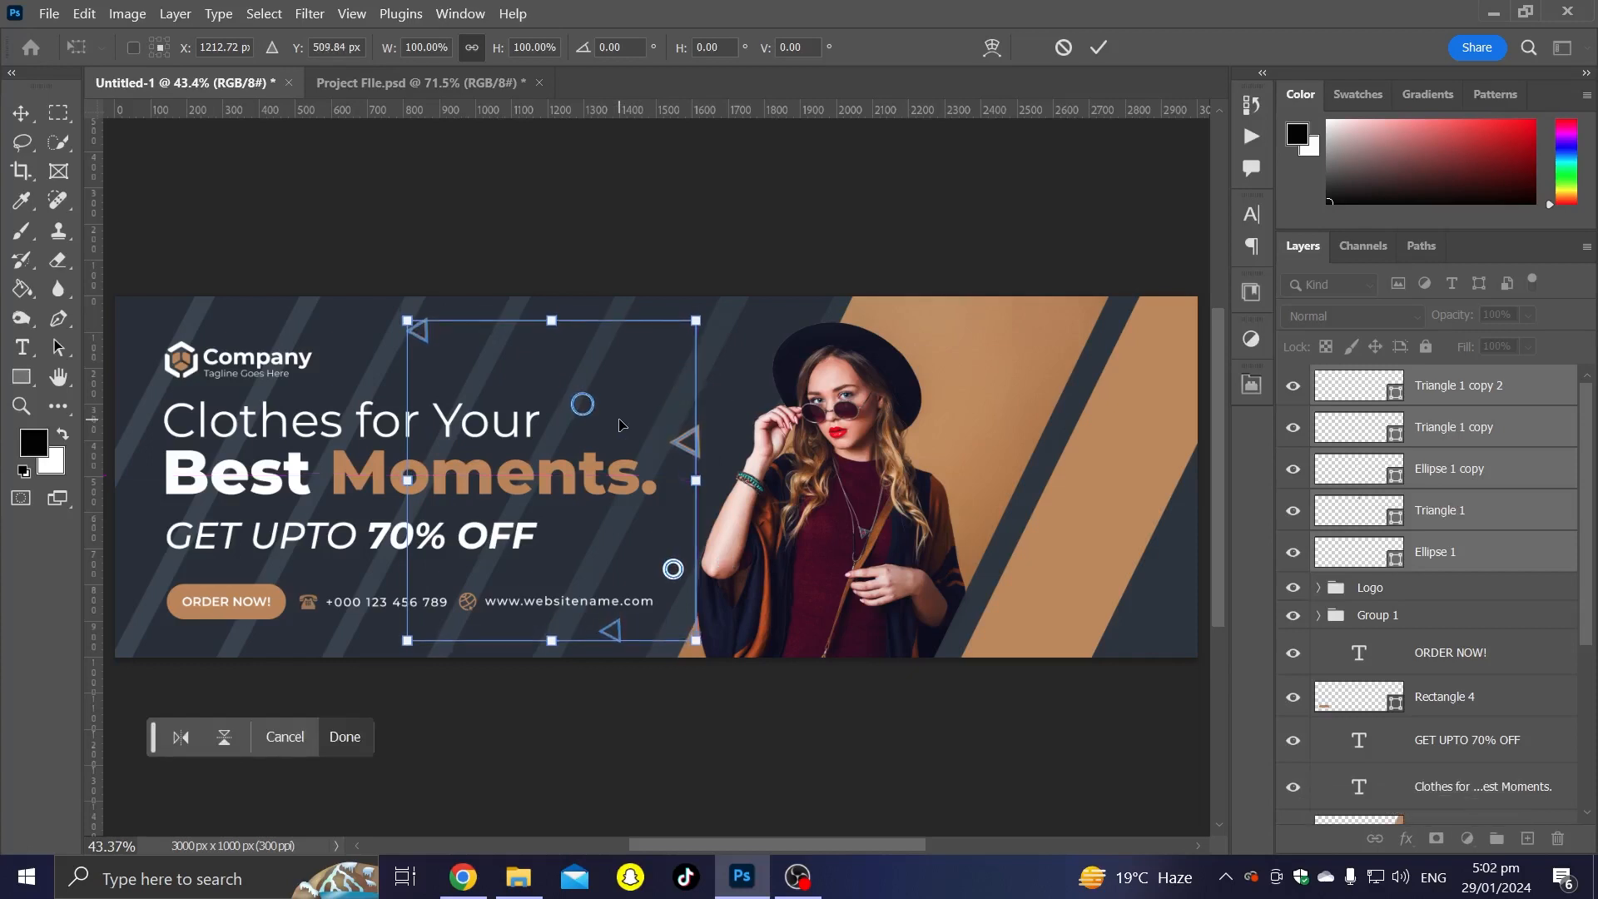
key("Return")
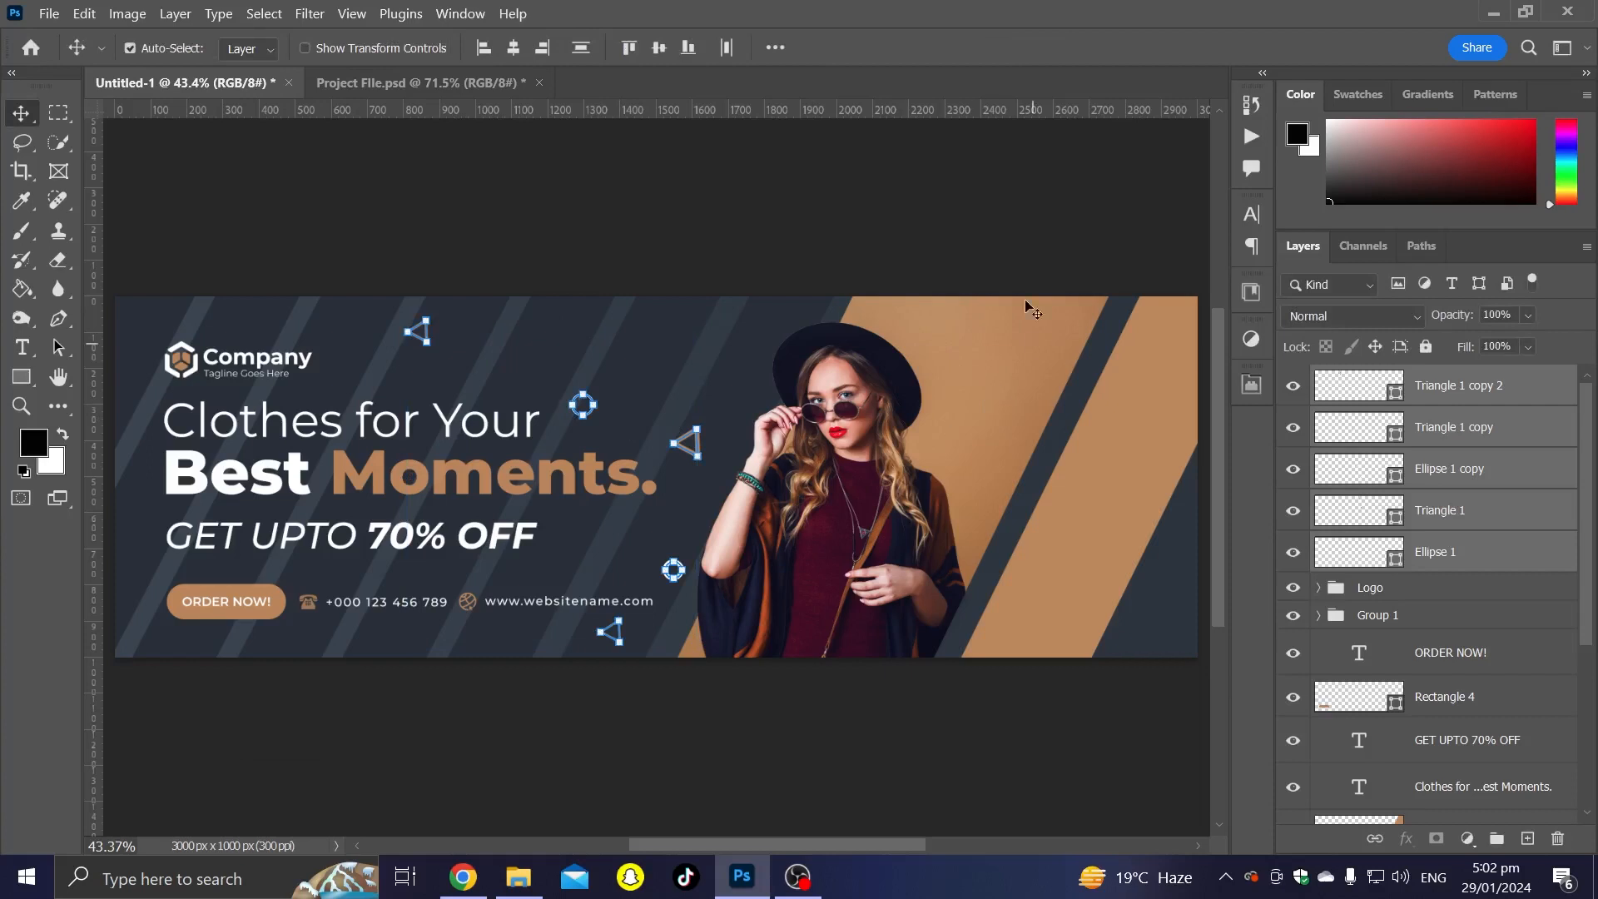
left_click(805, 194)
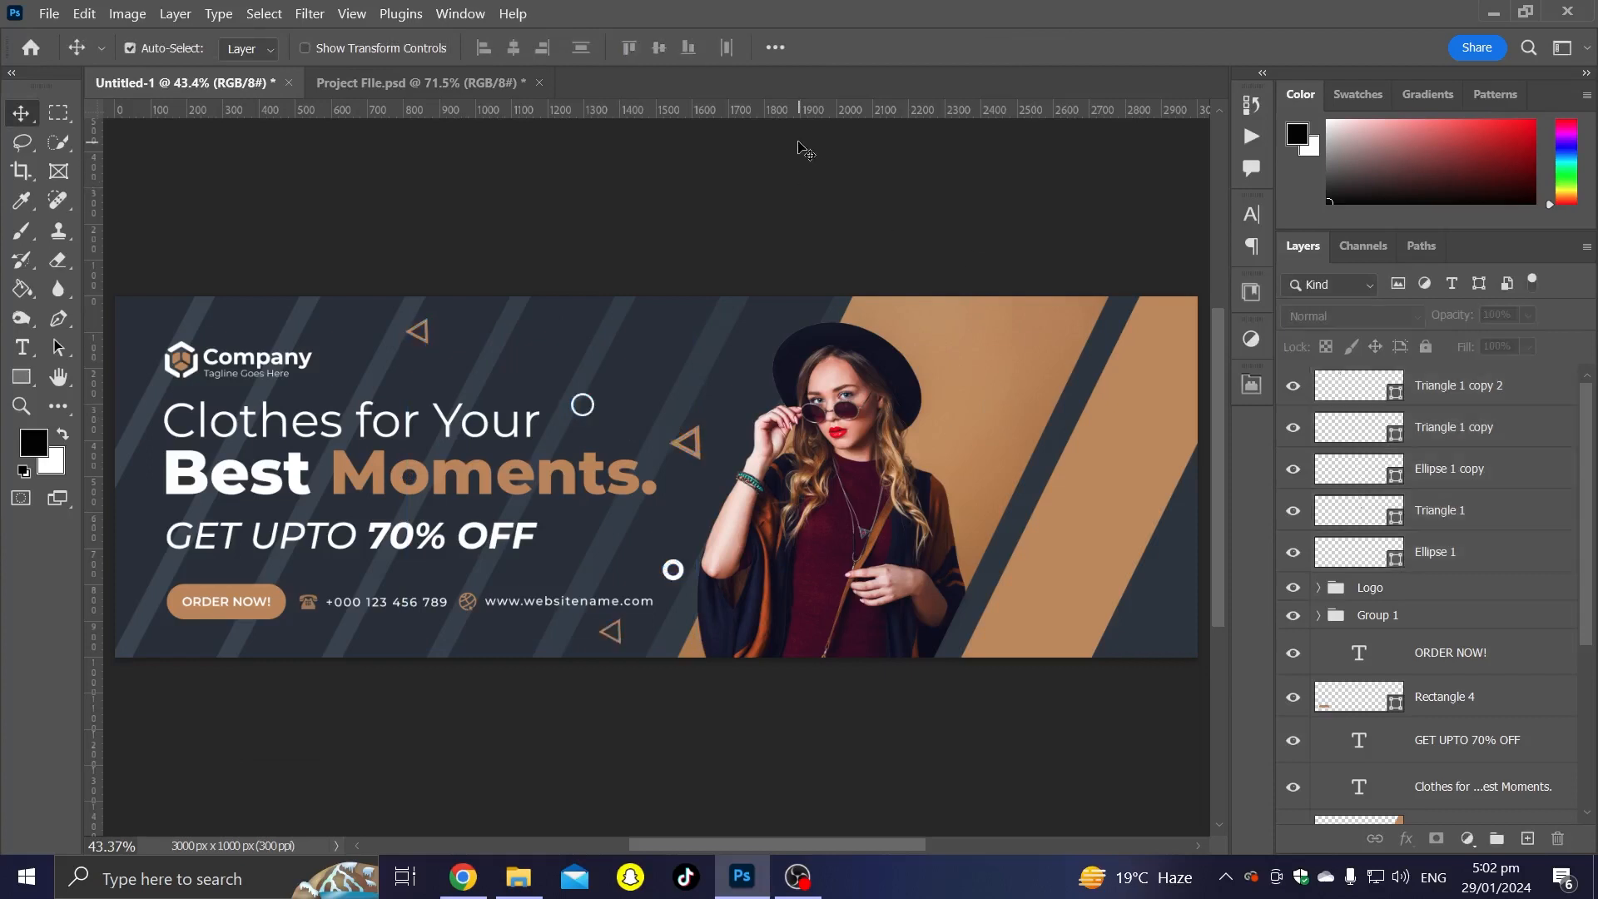
Step: Group the logo, contact details, order button, discount text and headline layers into one group
scroll(805, 153, "down", 1)
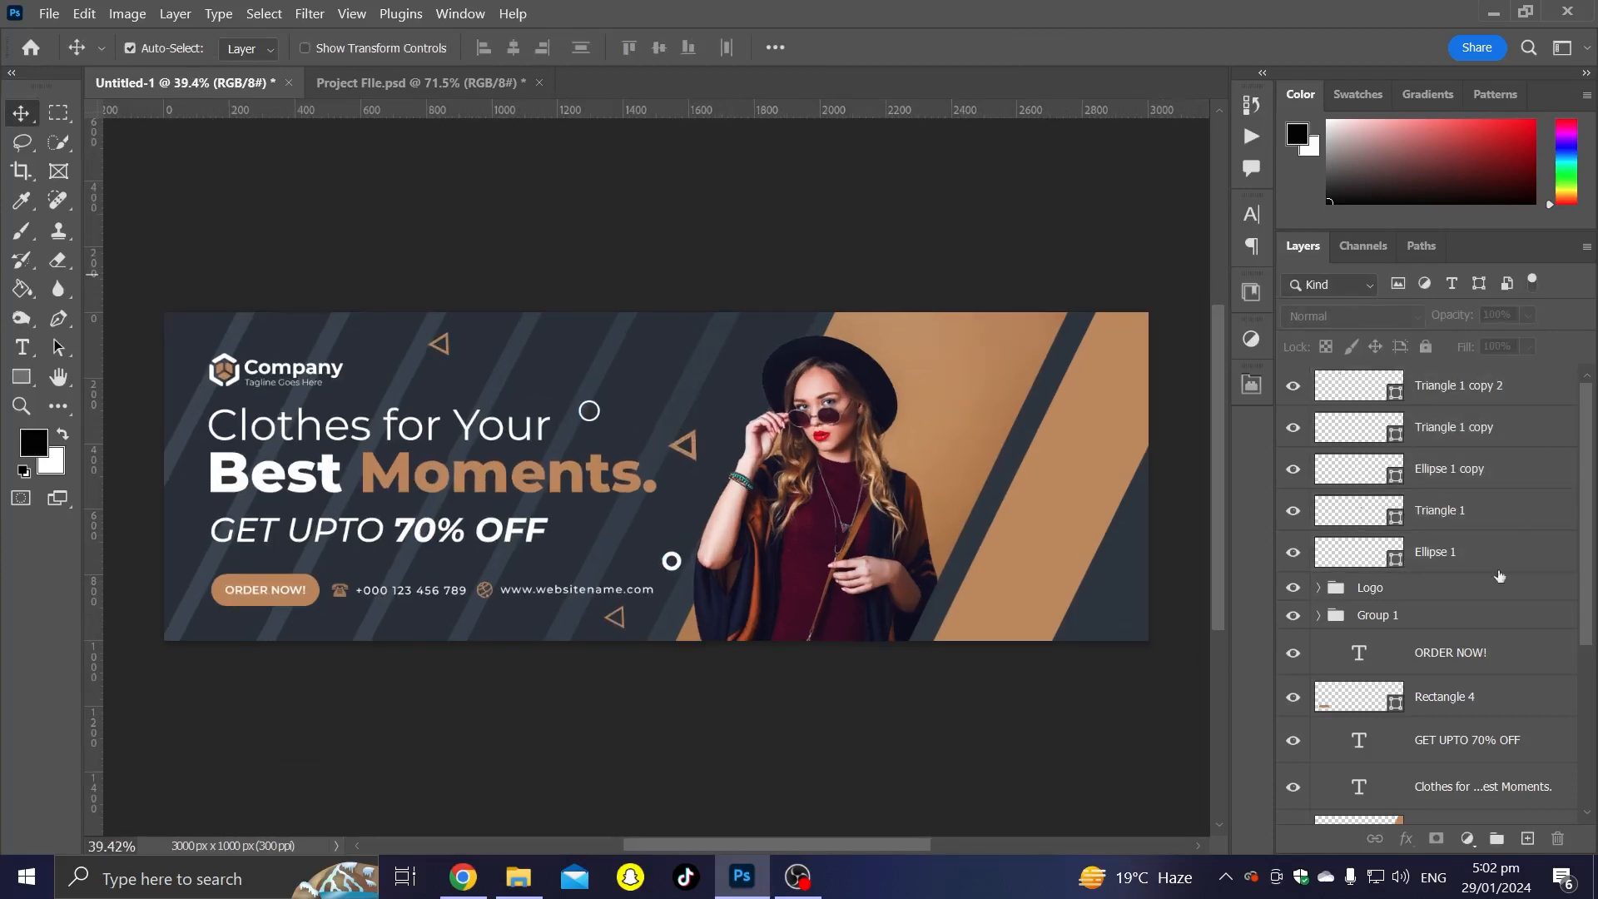
left_click(1421, 588)
left_click(1453, 714, "shift")
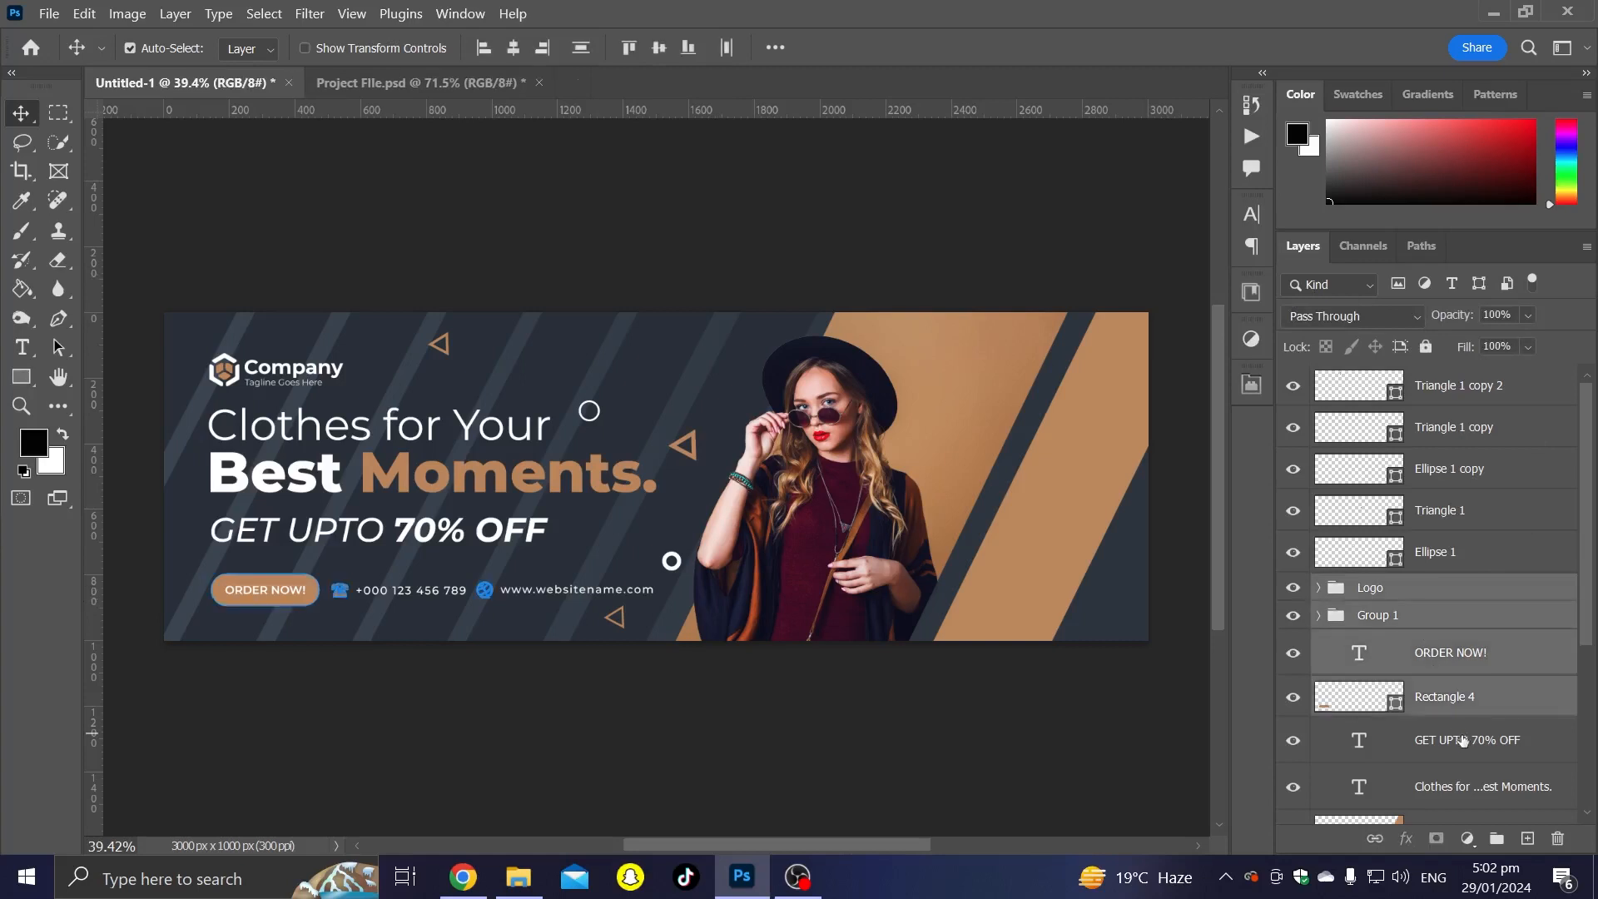
left_click(1471, 774, "shift")
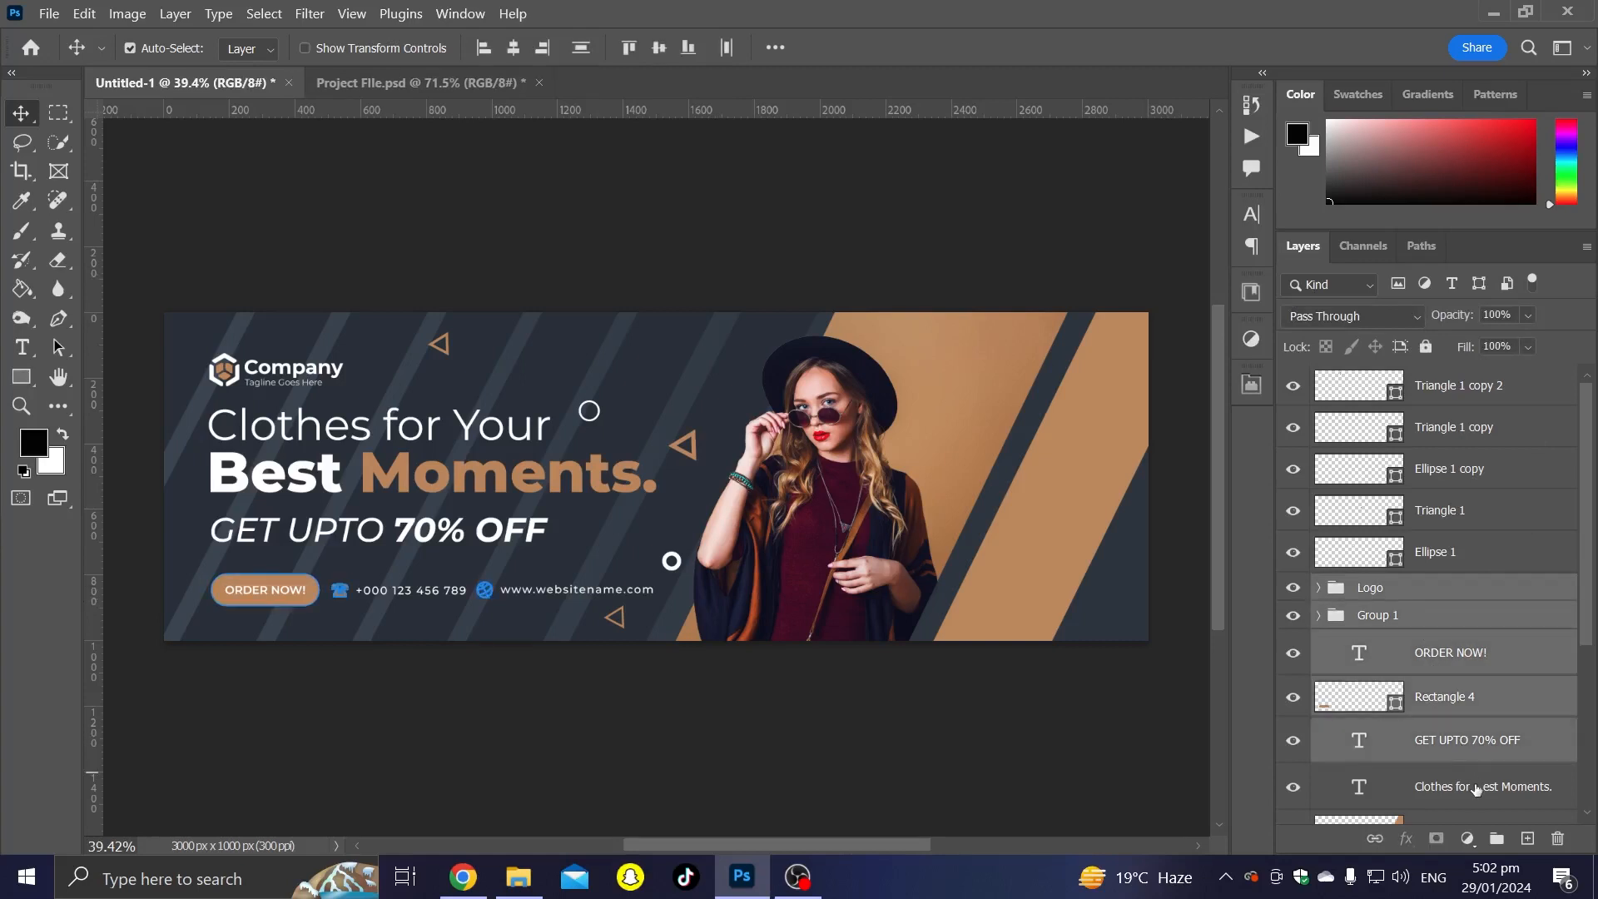
left_click(1496, 839)
Step: Center the grouped text content vertically on the whole canvas and clear the selection
key("ctrl+a")
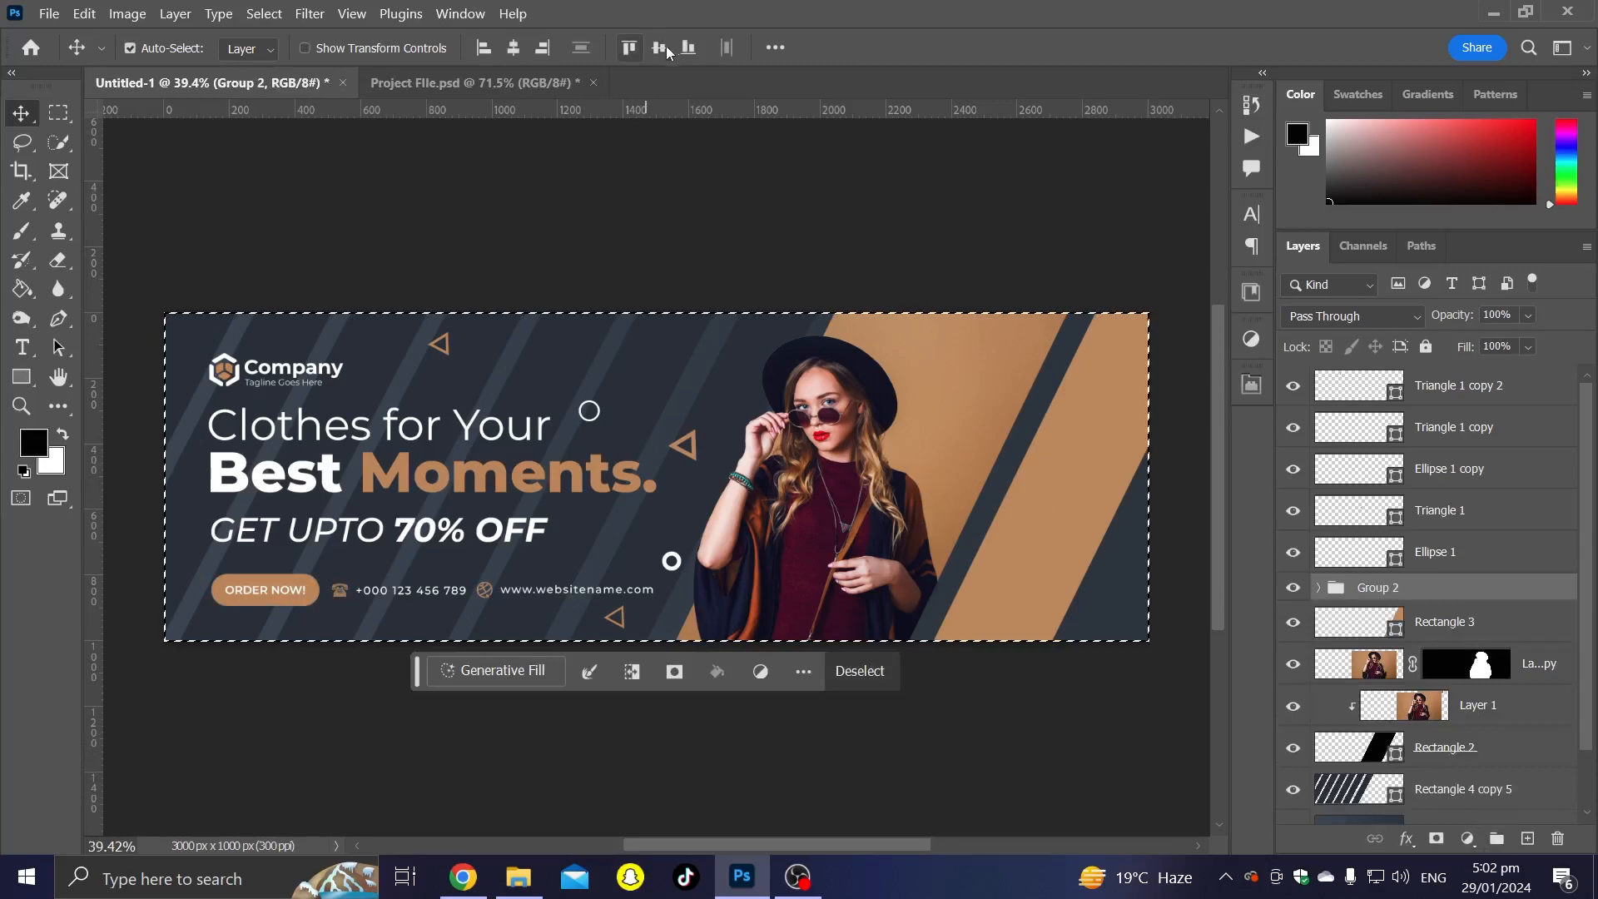
left_click(662, 50)
key("ctrl+d")
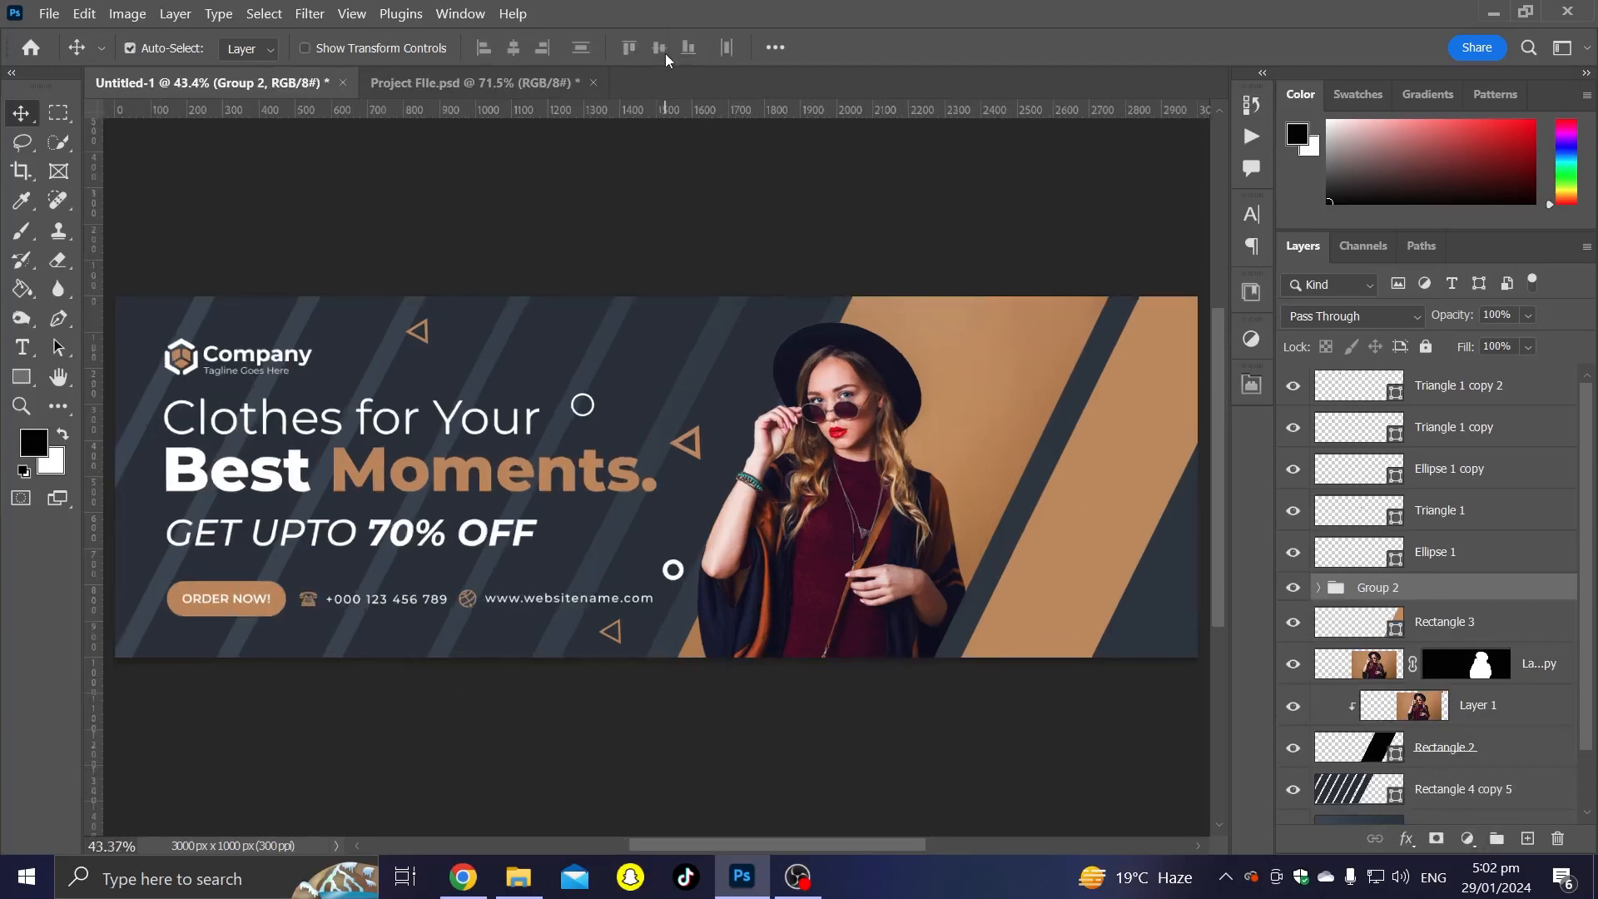